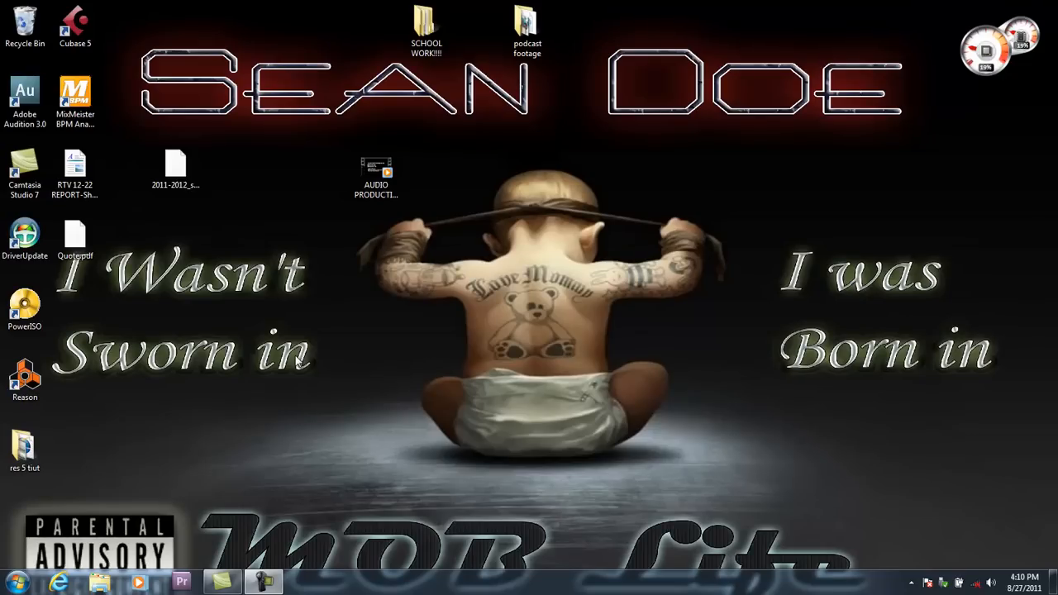
# Launch Reason from the desktop and create a new empty song document.
pyautogui.doubleClick(25, 382)
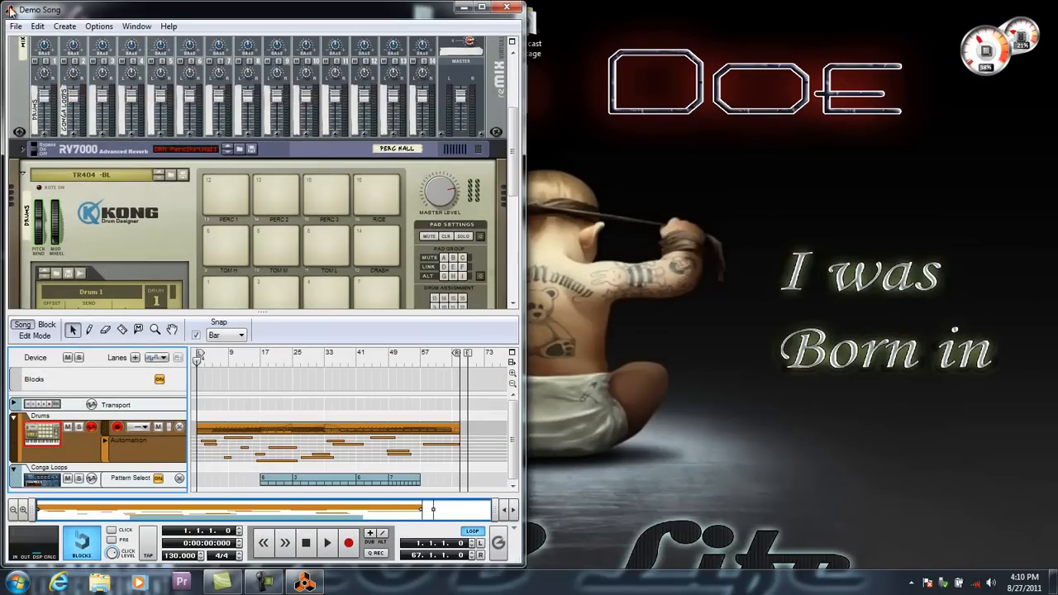
pyautogui.click(16, 26)
pyautogui.click(29, 42)
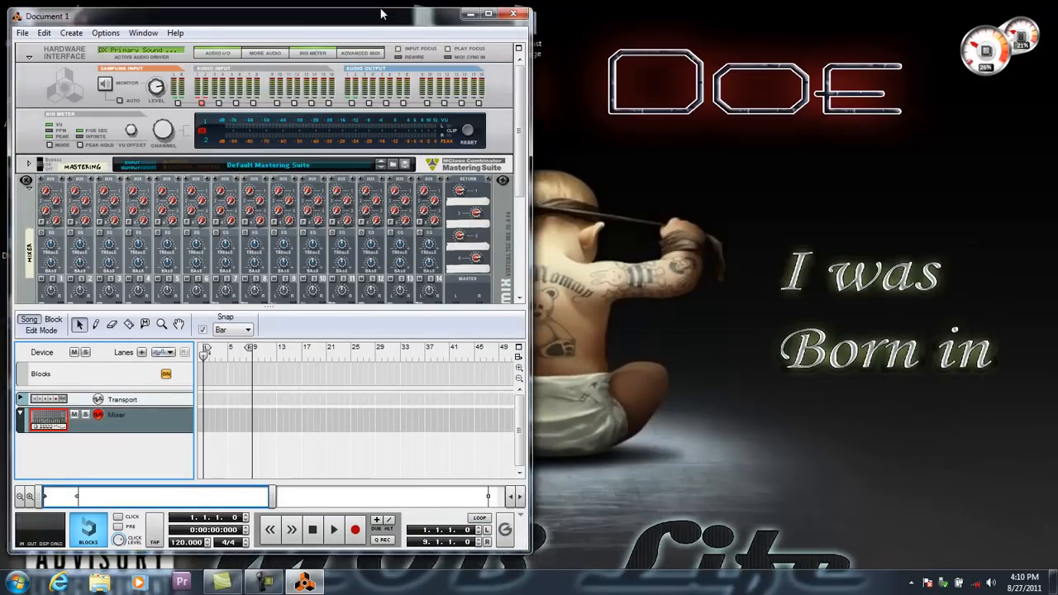
pyautogui.moveTo(382, 14); pyautogui.dragTo(0, 46)
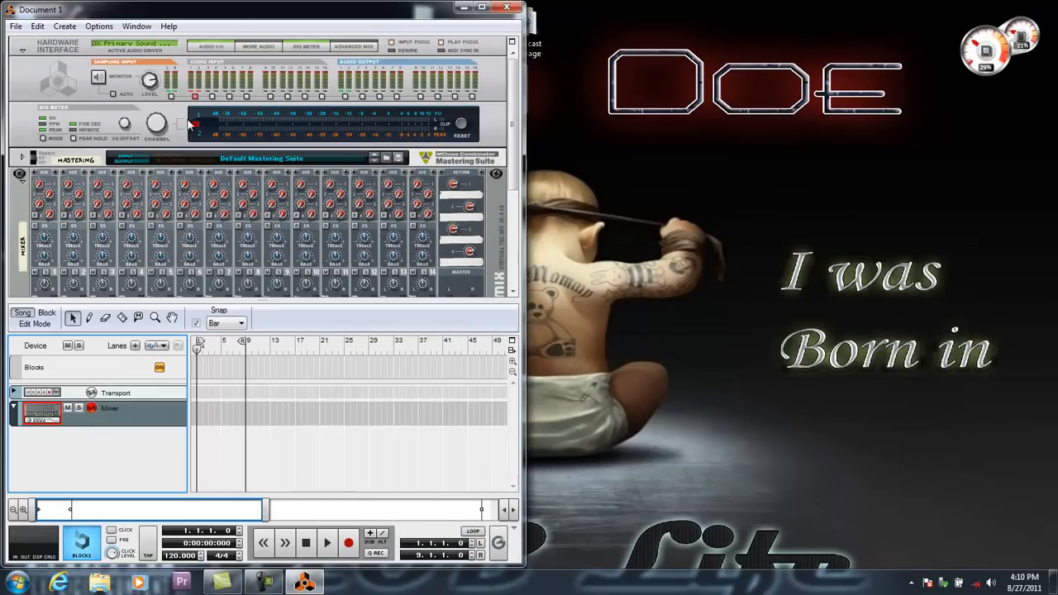
# Detach the sequencer into its own window and place it beside the rack window.
pyautogui.click(512, 354)
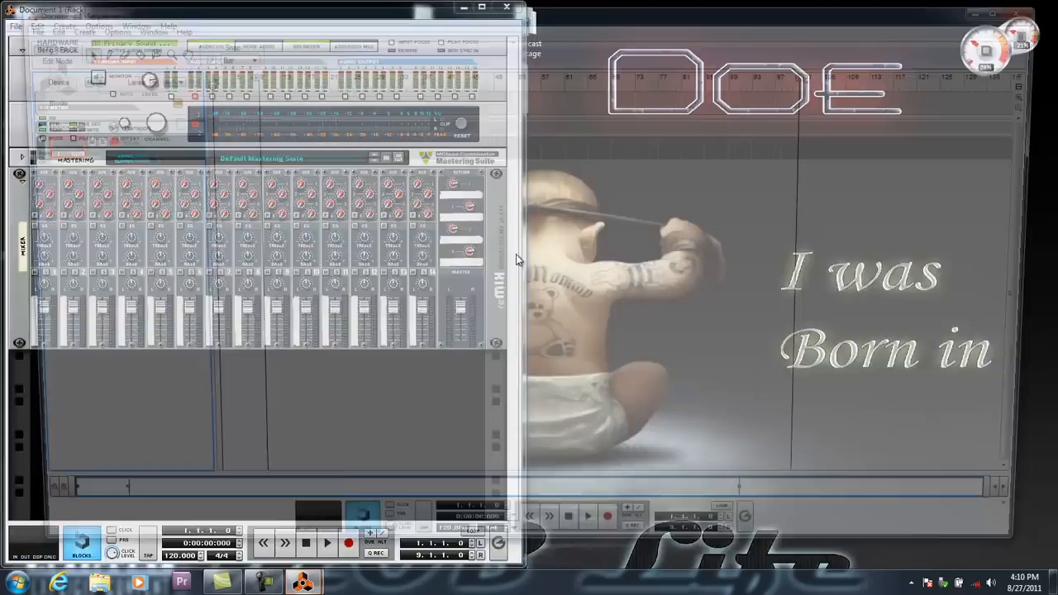
pyautogui.moveTo(491, 3); pyautogui.dragTo(1057, 58)
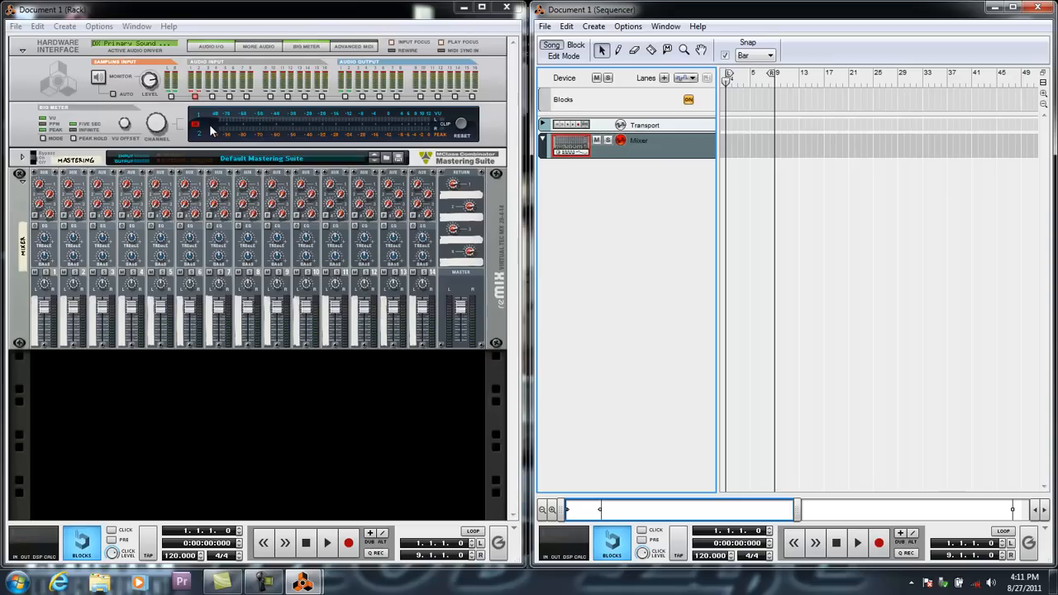
# Unfold the Mastering Suite to view its controls, fold it again, and select the Hardware Interface.
pyautogui.click(23, 160)
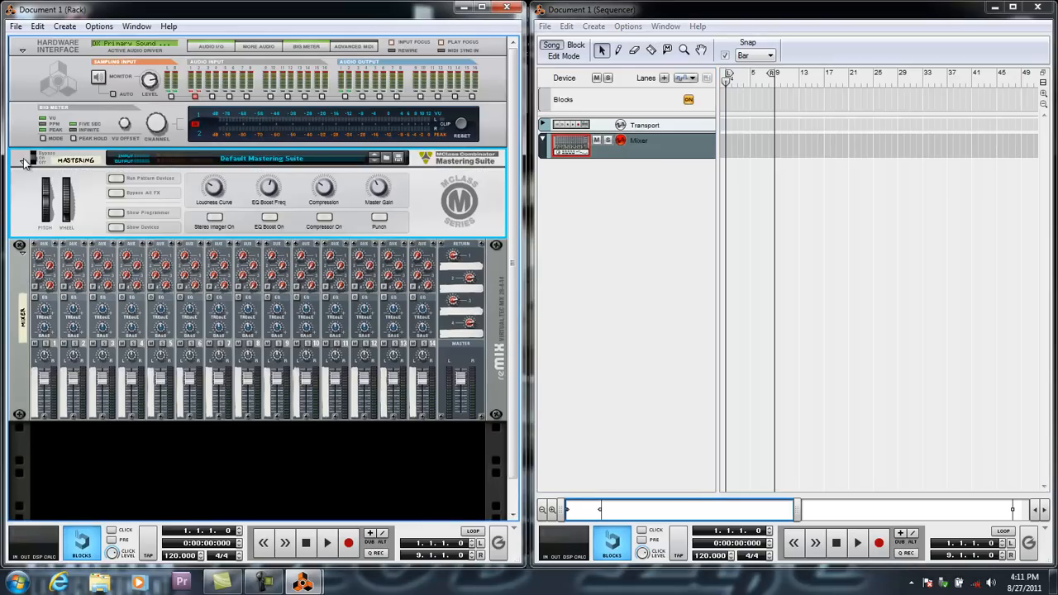
pyautogui.click(21, 159)
pyautogui.click(31, 79)
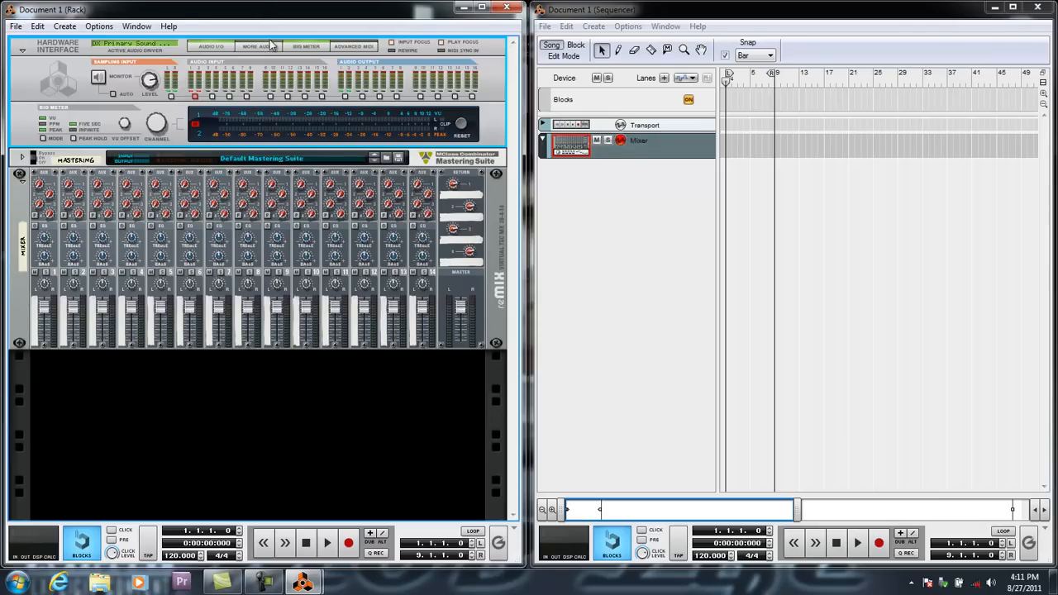
# Add a Redrum Drum Computer below the mixer in the rack and initialize its patch.
pyautogui.rightClick(218, 415)
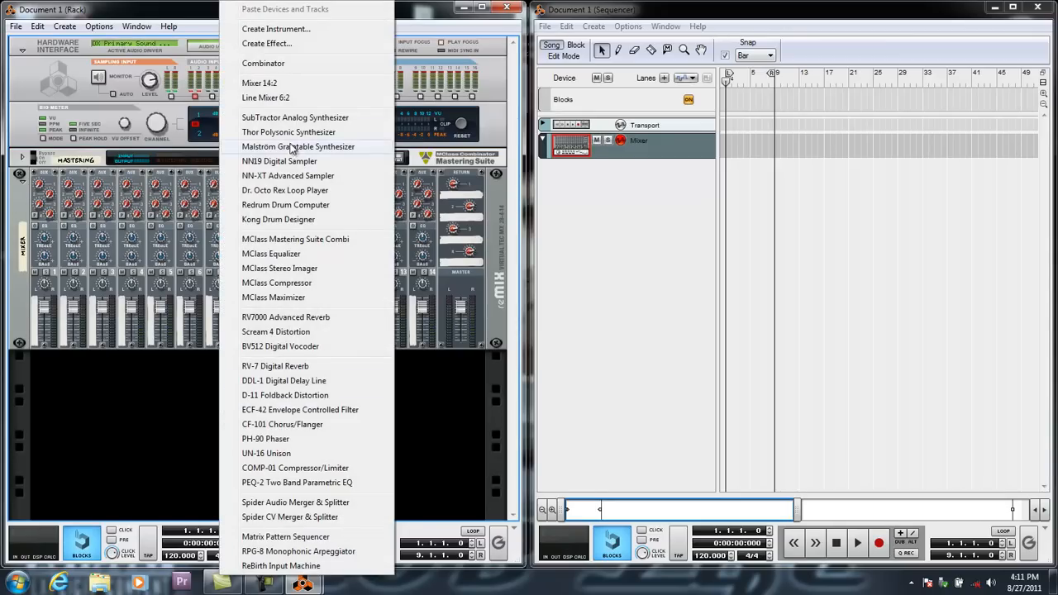
pyautogui.click(273, 207)
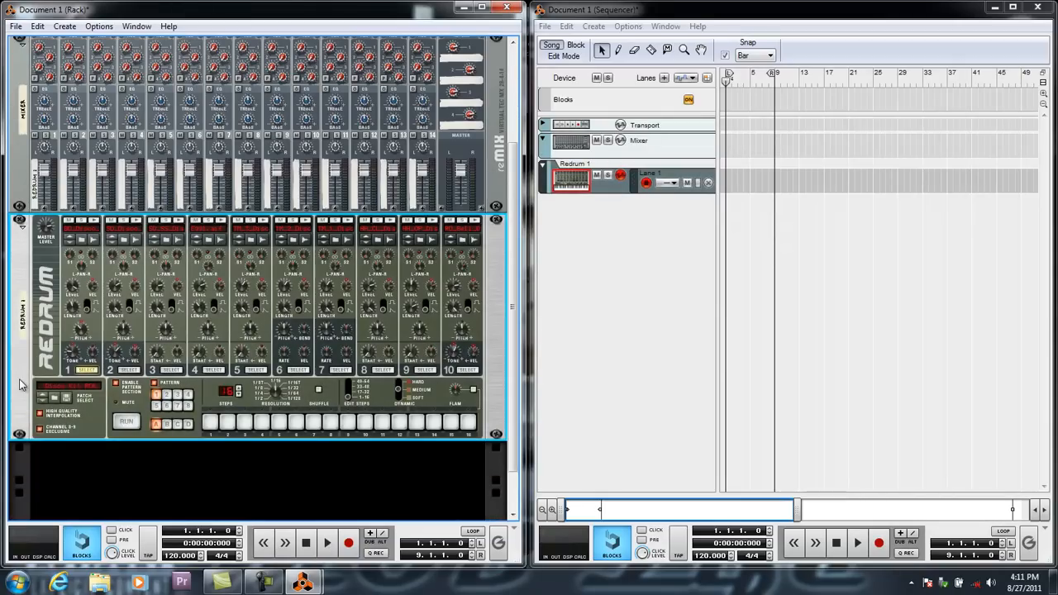
pyautogui.rightClick(21, 385)
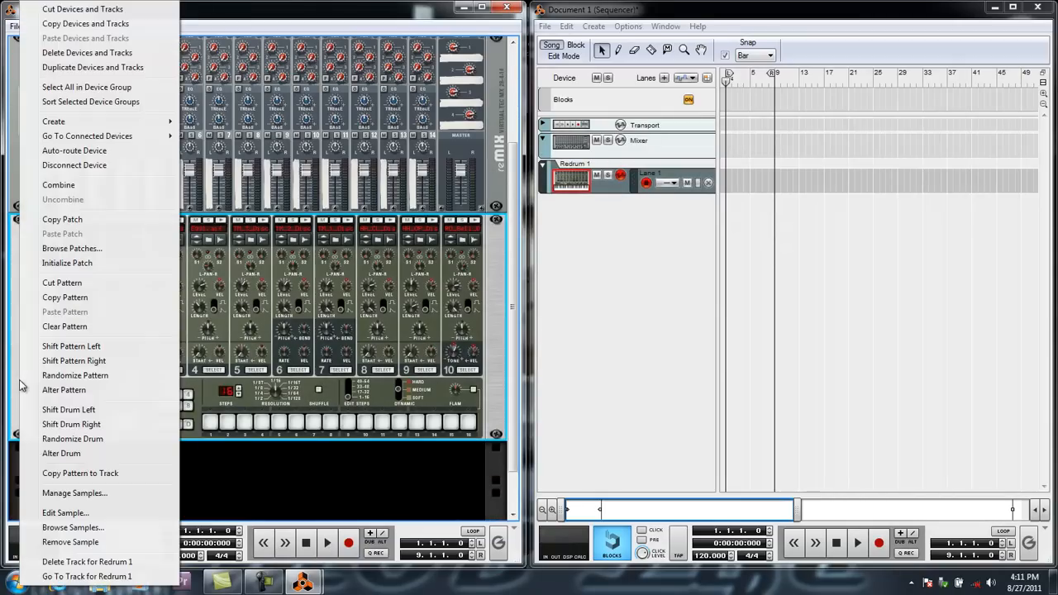
pyautogui.click(55, 265)
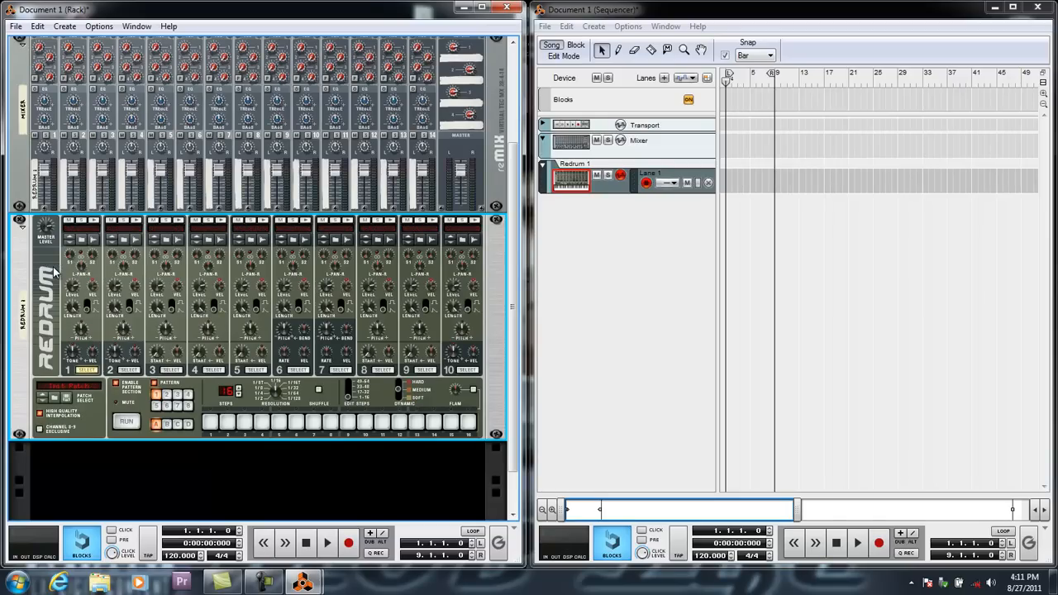
# Preview the sample browser for Redrum channel 1, then examine the cable routing on the back of the rack.
pyautogui.click(83, 240)
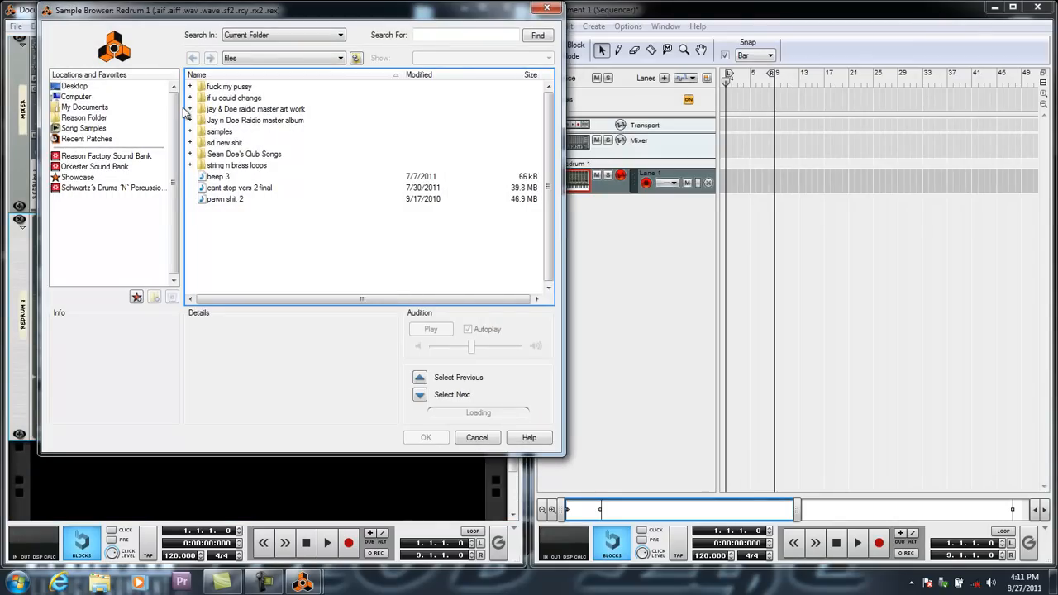
pyautogui.click(477, 438)
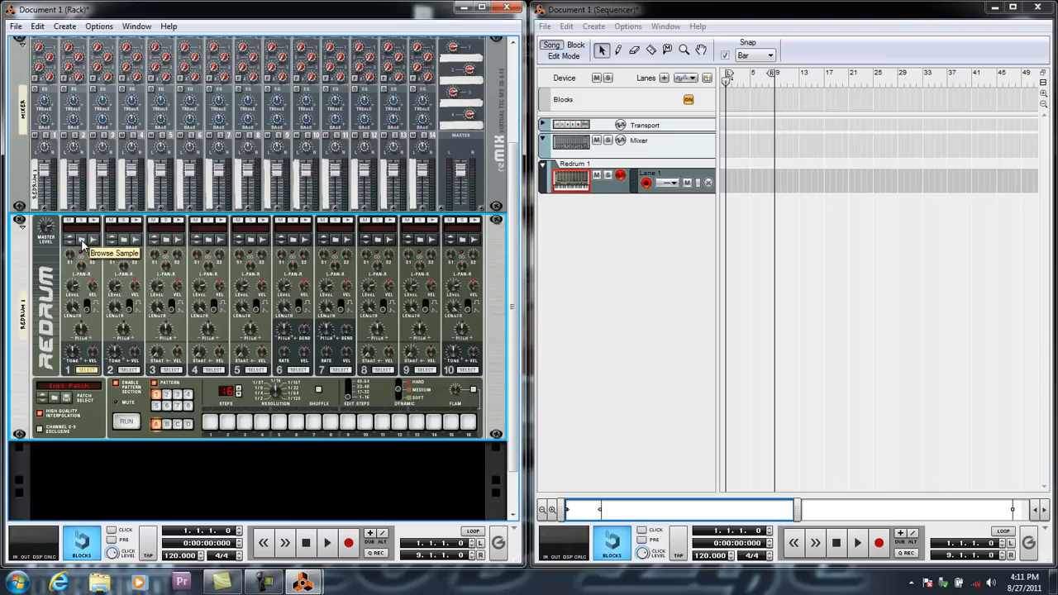
pyautogui.press('Tab')
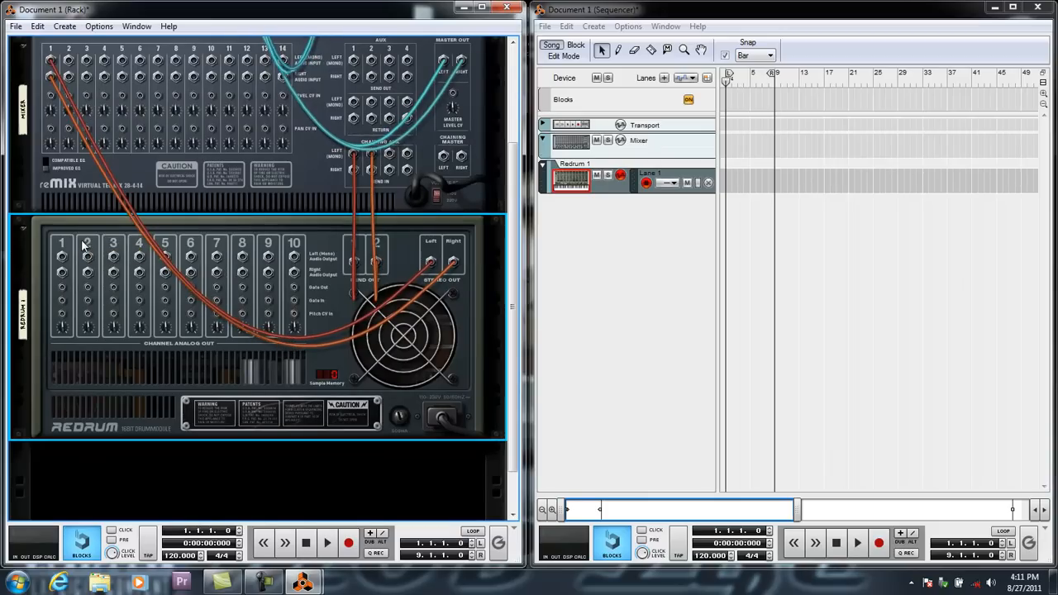
pyautogui.scroll(2, 284, 310)
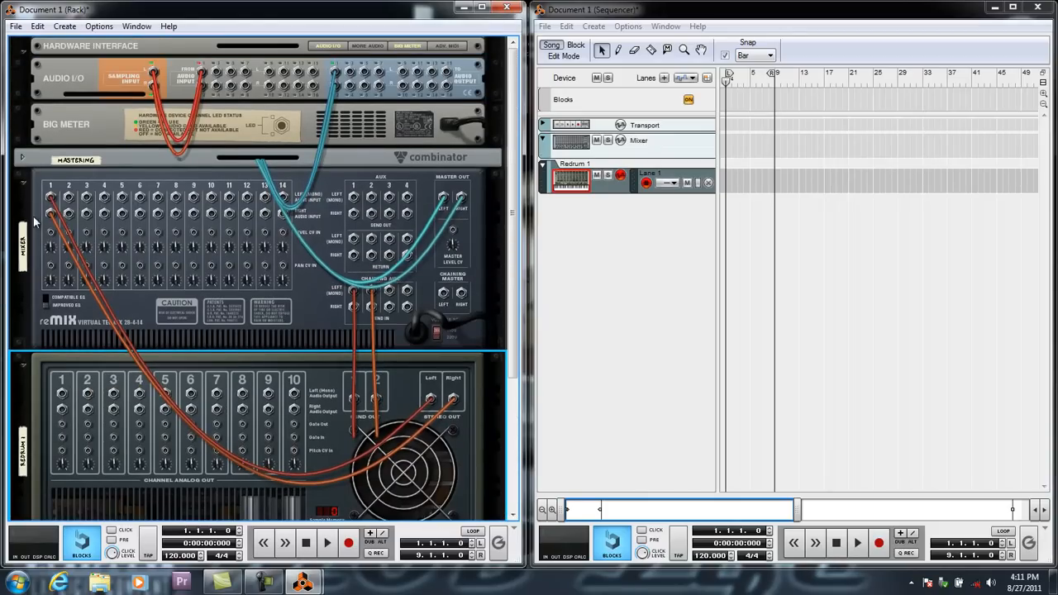
pyautogui.scroll(-1, 402, 388)
pyautogui.press('Tab')
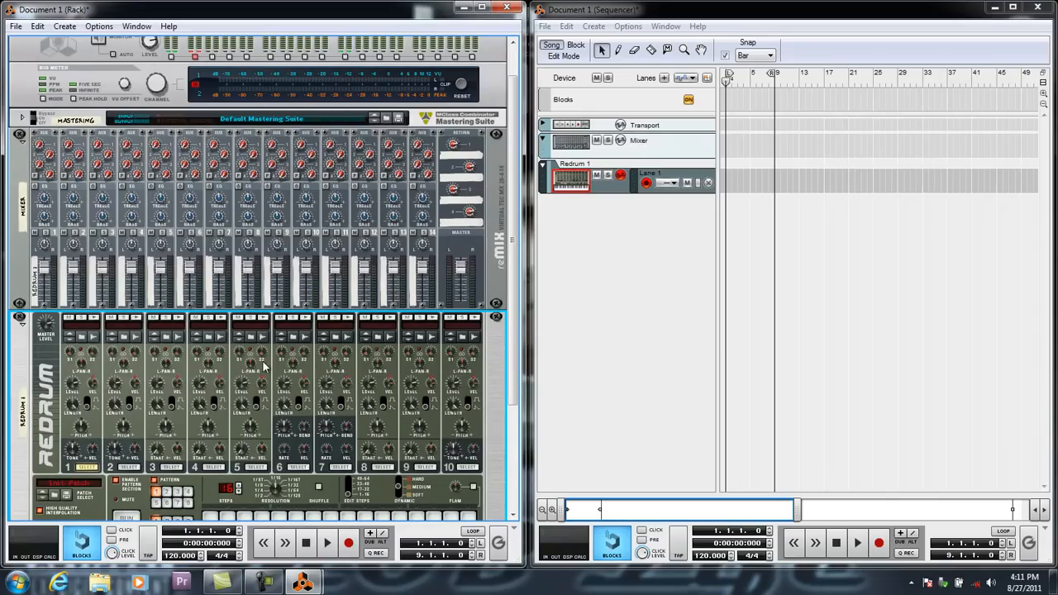
pyautogui.scroll(-1, 85, 353)
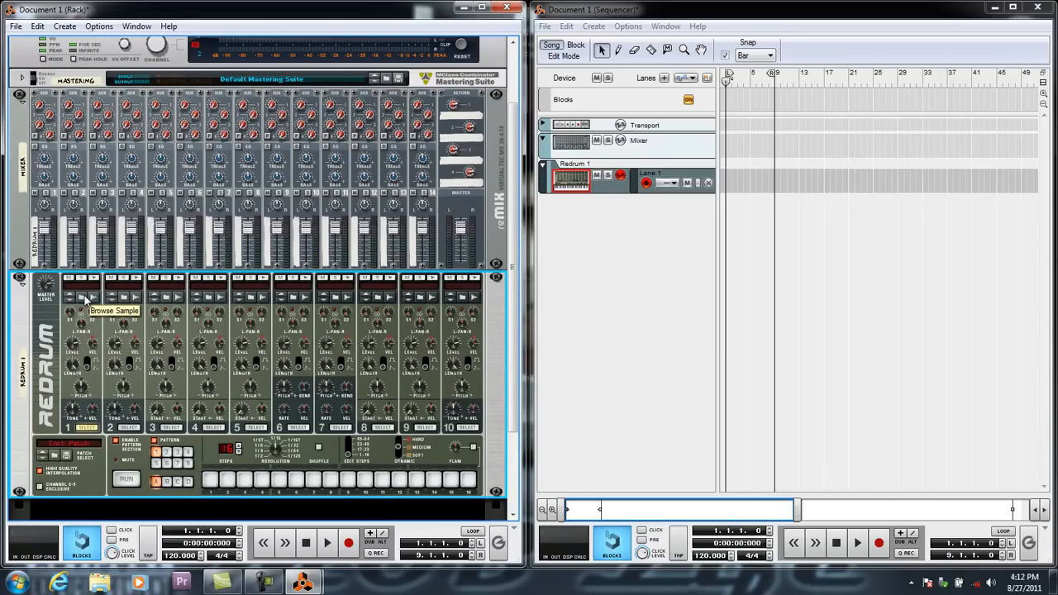
pyautogui.press('Tab')
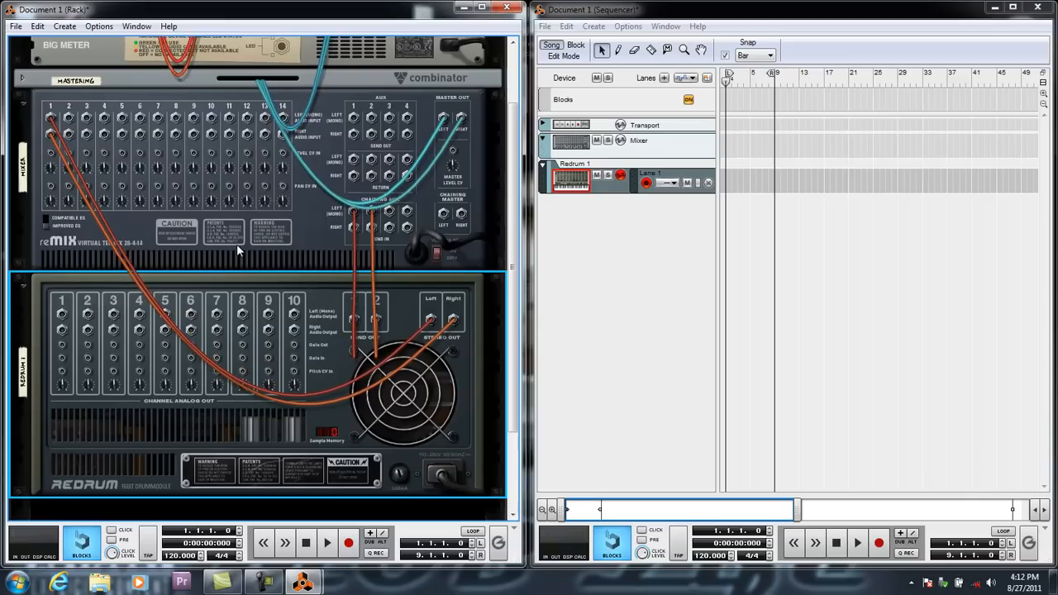
pyautogui.press('Tab')
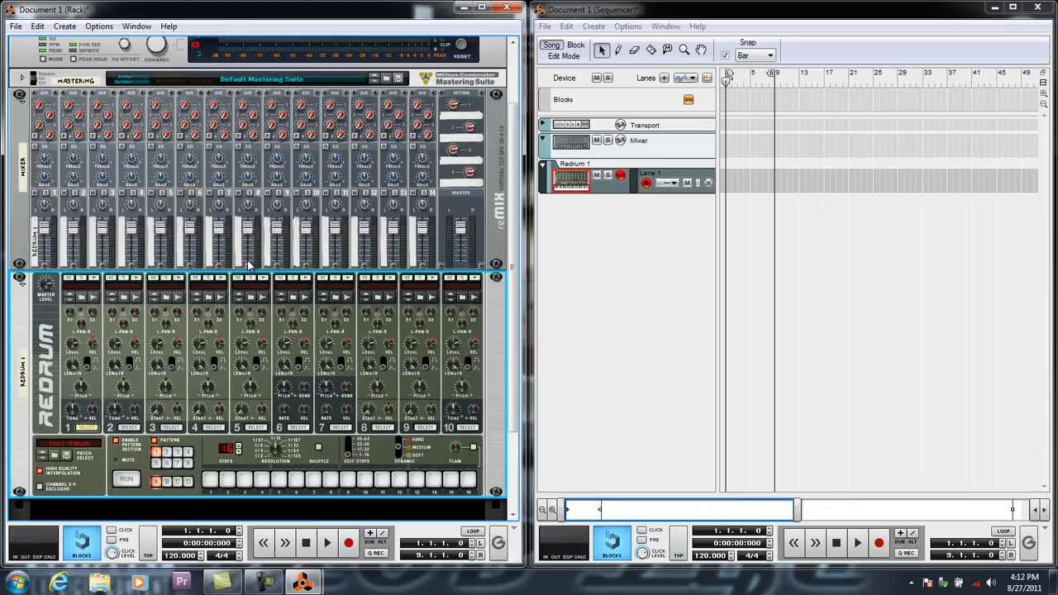
# Browse samples for Redrum channel 1 in the Reason Factory Sound Bank, under Kong Patches, Kong Sounds & Samples, 1. Bass Drums.
pyautogui.click(85, 301)
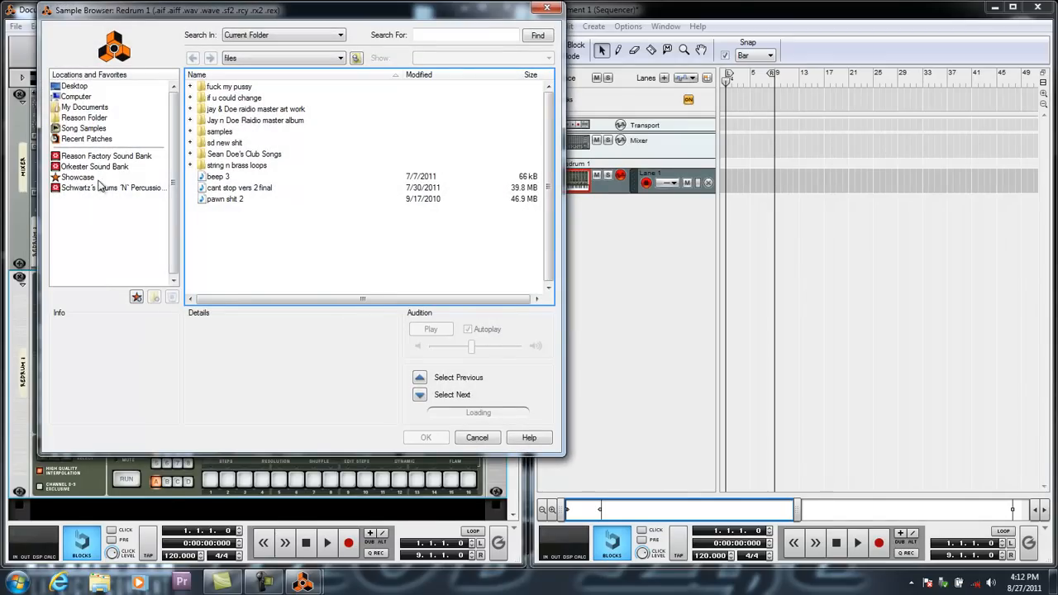
pyautogui.click(107, 155)
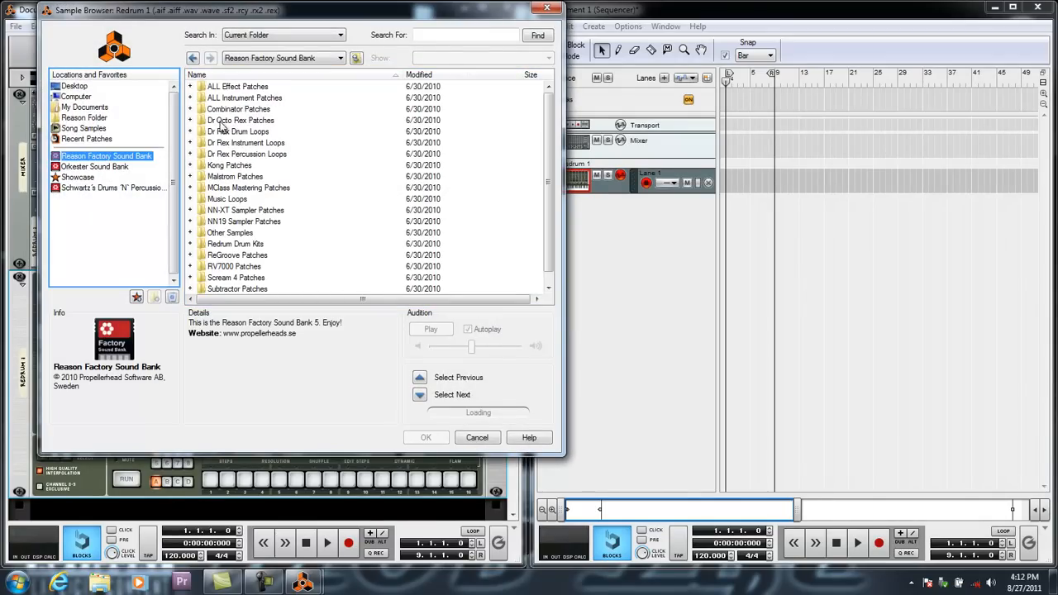
pyautogui.doubleClick(224, 168)
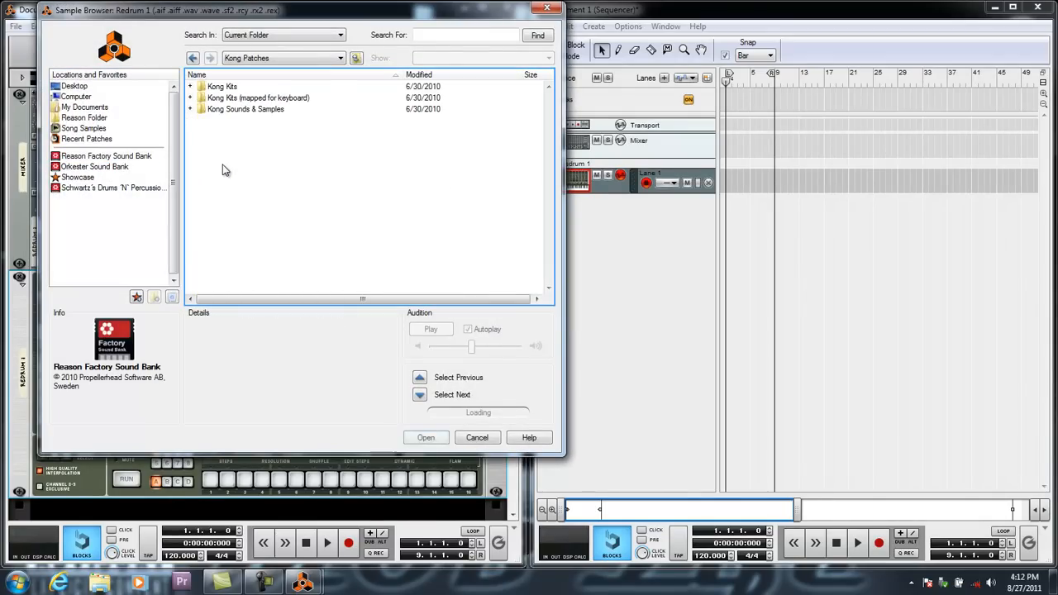
pyautogui.click(224, 114)
pyautogui.doubleClick(223, 110)
pyautogui.doubleClick(221, 86)
pyautogui.scroll(-12, 235, 210)
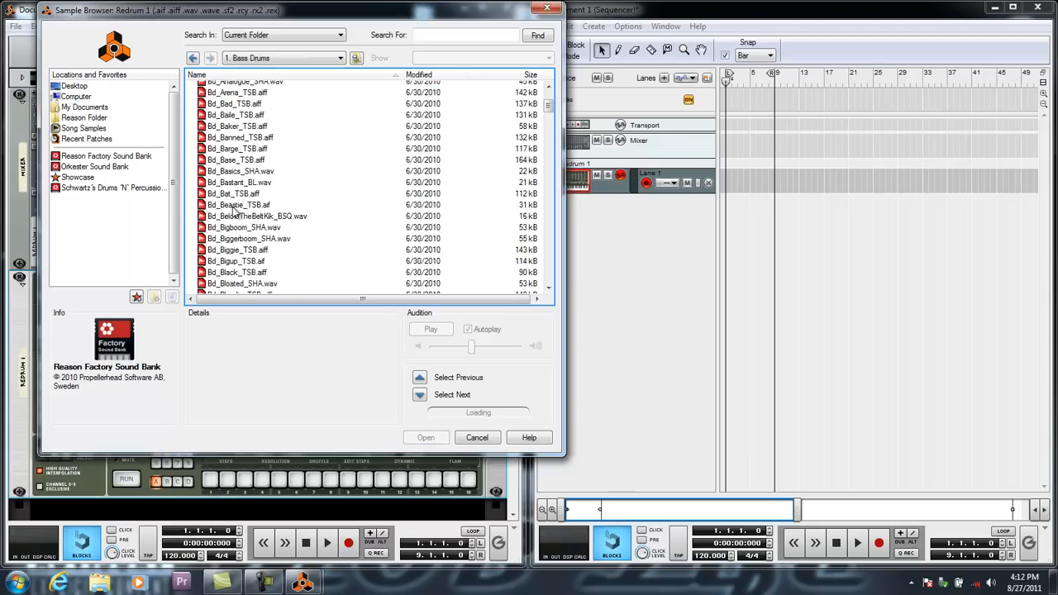
# Audition several bass drum samples and load Bd_Deeper_SHA.wav into Redrum channel 1.
pyautogui.click(235, 174)
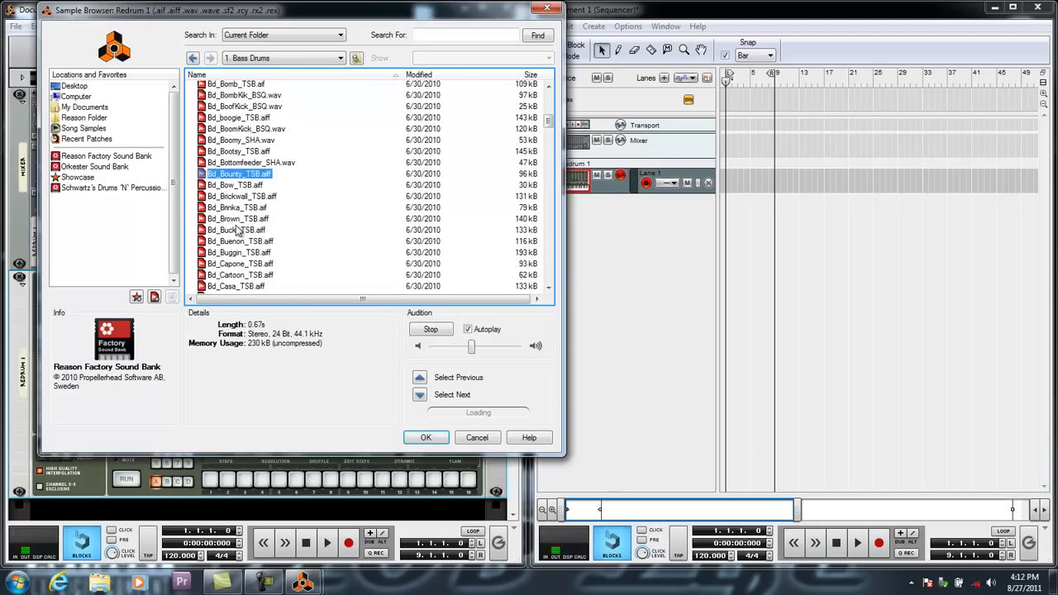
pyautogui.click(237, 230)
pyautogui.click(238, 253)
pyautogui.scroll(-2, 241, 272)
pyautogui.click(242, 247)
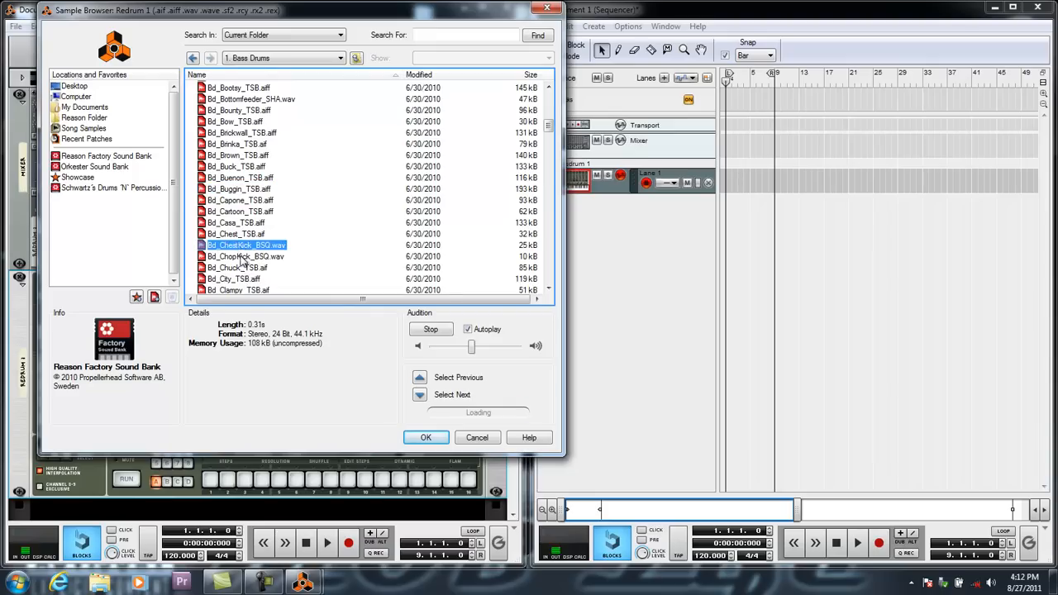
pyautogui.scroll(-2, 242, 248)
pyautogui.click(242, 252)
pyautogui.scroll(-2, 243, 253)
pyautogui.scroll(-1, 242, 252)
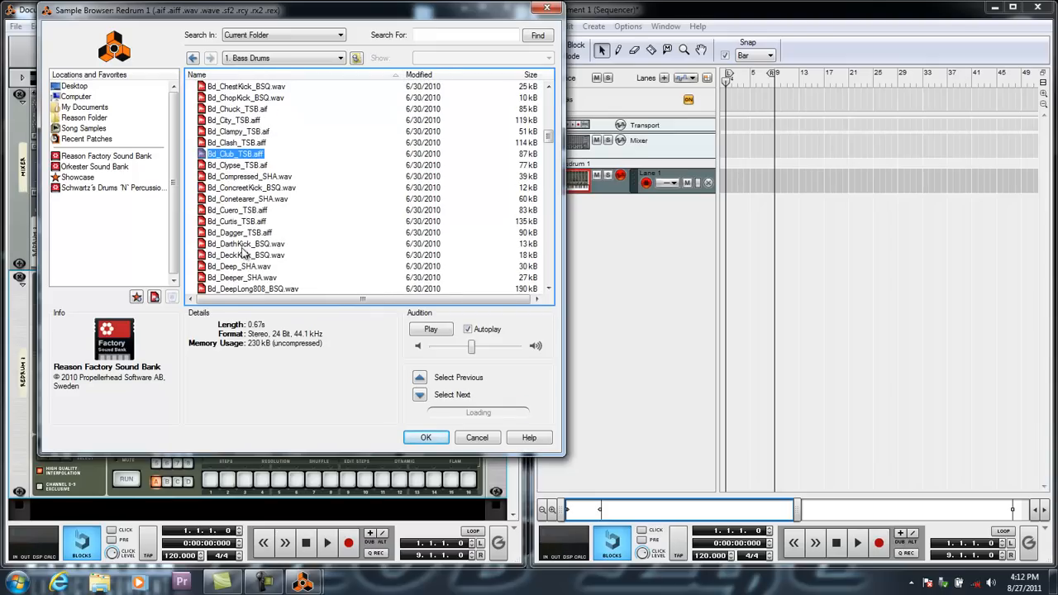
pyautogui.scroll(-3, 240, 174)
pyautogui.click(239, 192)
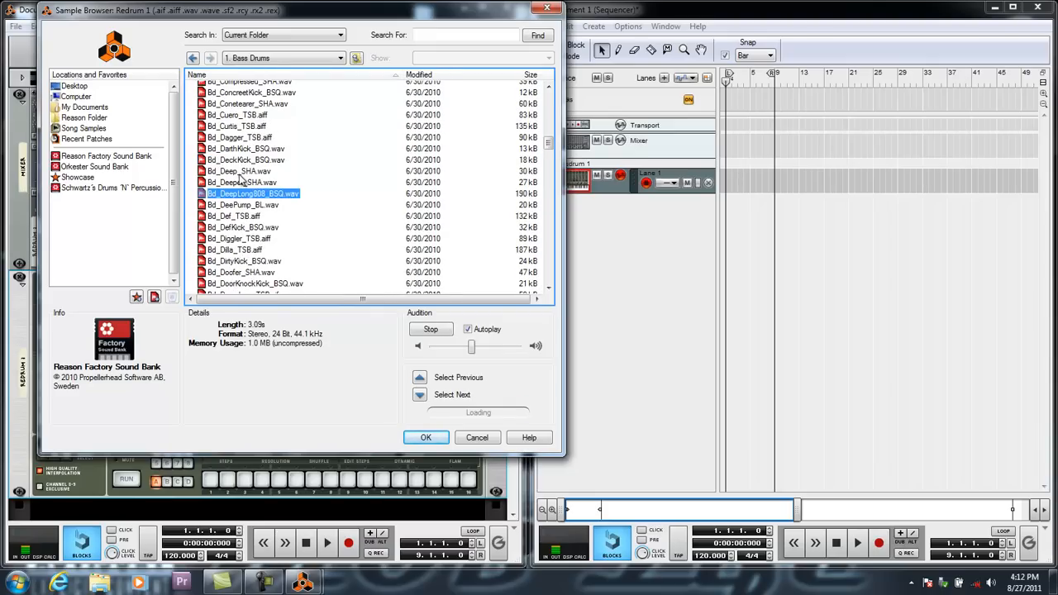
pyautogui.click(242, 182)
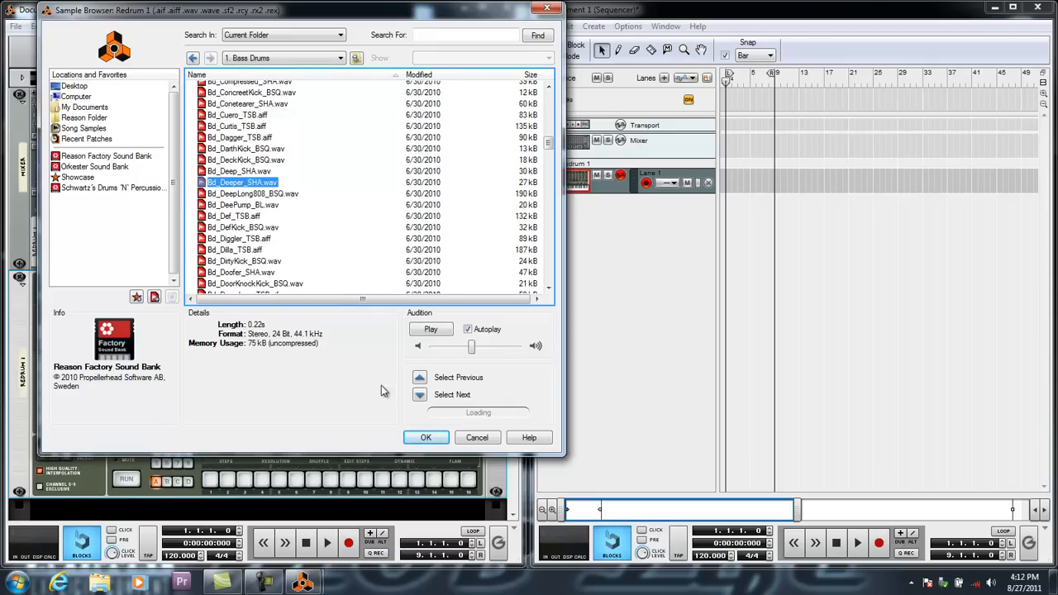
pyautogui.click(423, 438)
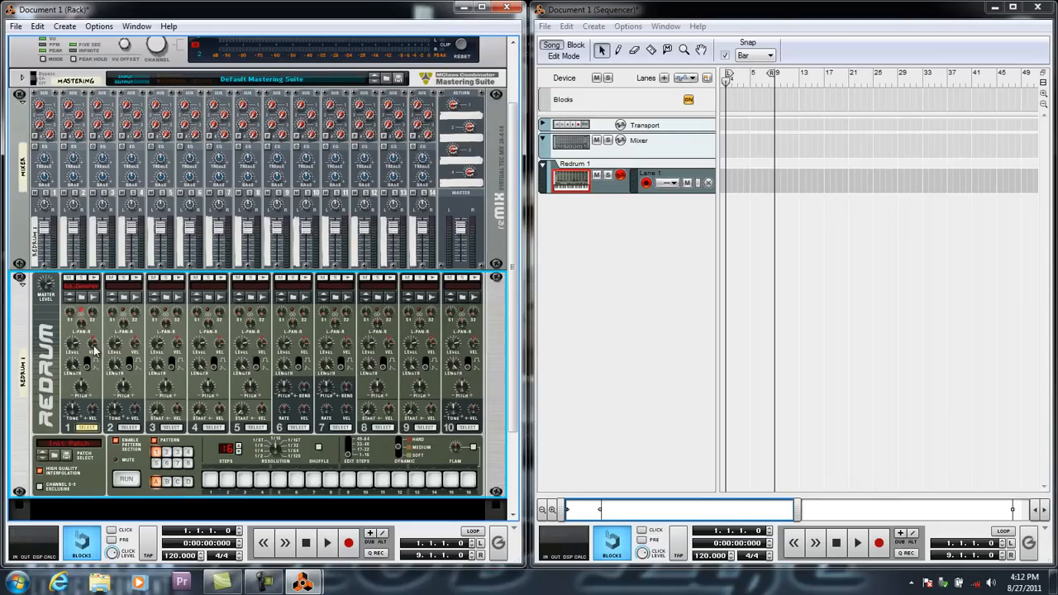
# Browse samples for Redrum channel 2 and view the Kong Sounds & Samples folder in the Reason Factory Sound Bank.
pyautogui.click(126, 298)
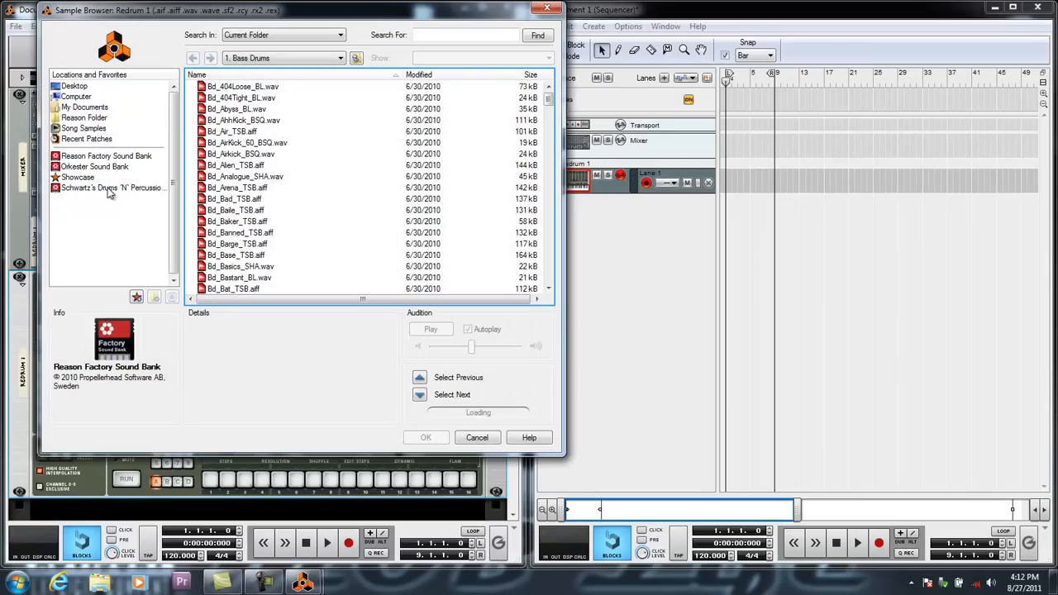
pyautogui.click(108, 157)
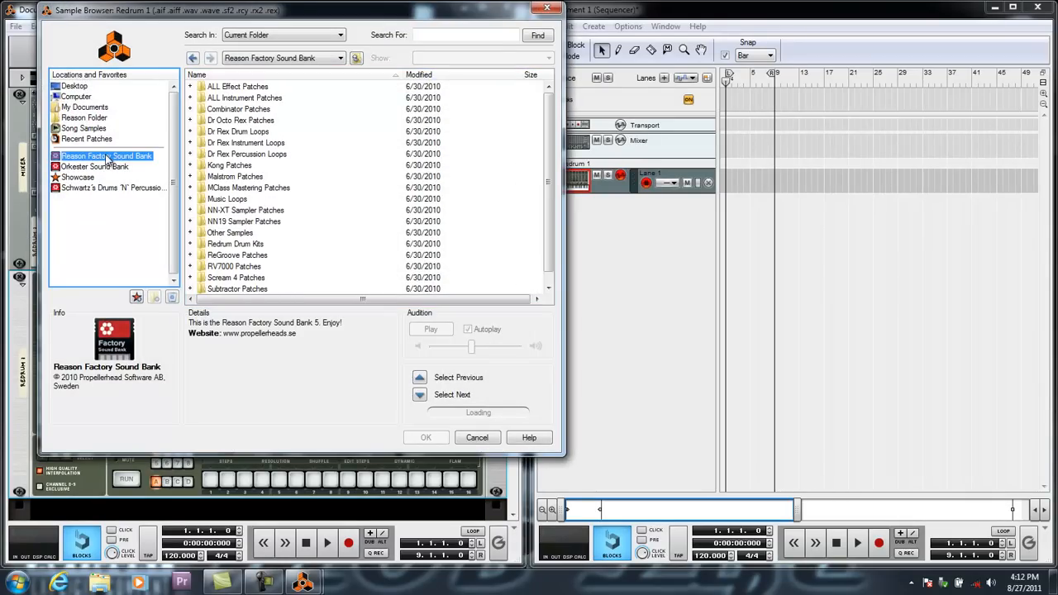
pyautogui.click(230, 166)
pyautogui.doubleClick(231, 167)
pyautogui.doubleClick(221, 110)
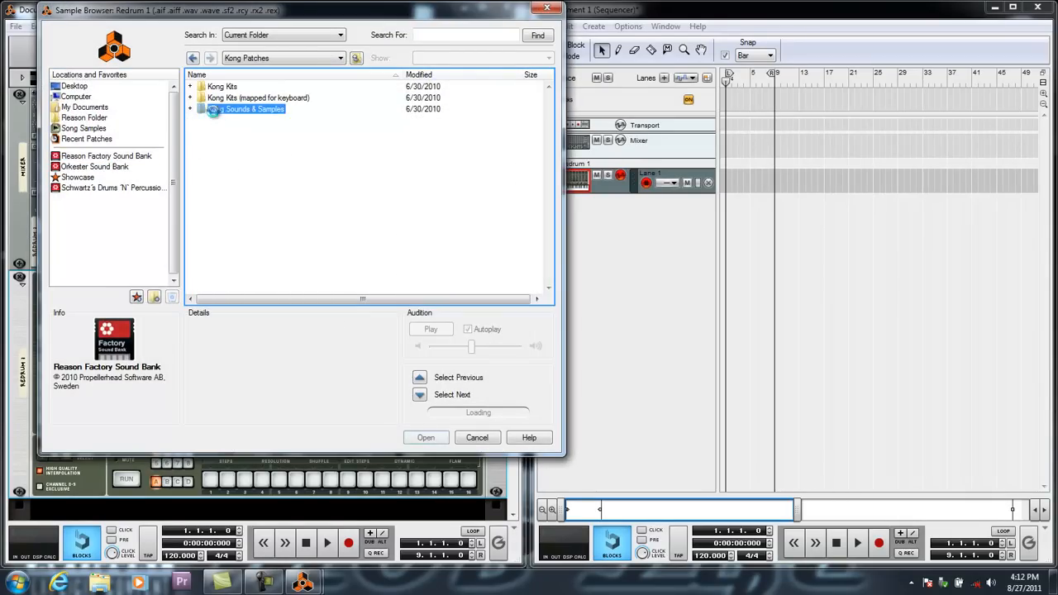
# Look through the Redrum Drum Kits and xclusive drums-sorted folders, then return to the top of the Reason Factory Sound Bank.
pyautogui.click(113, 157)
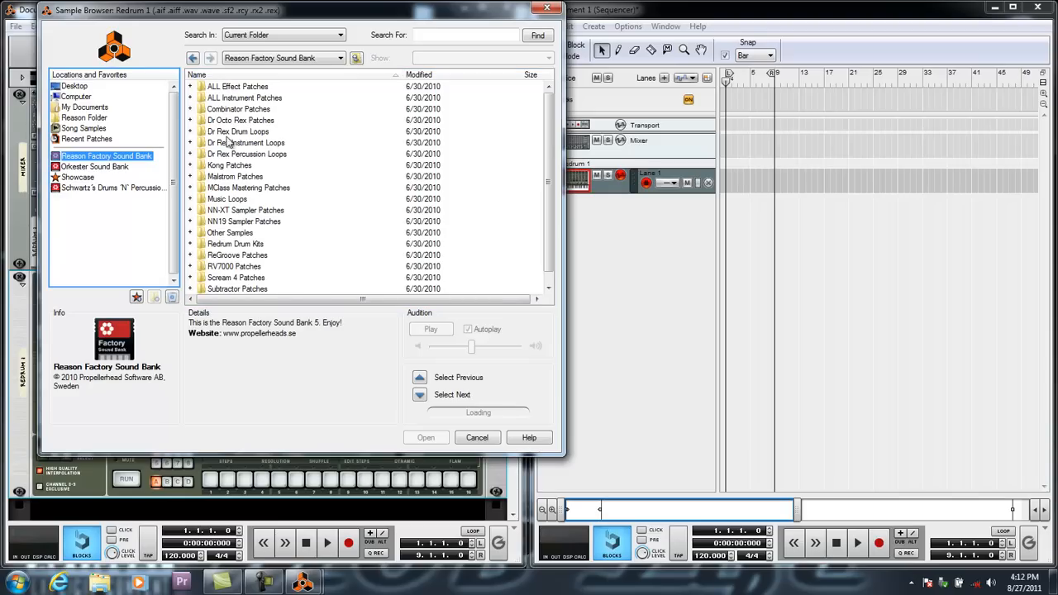
pyautogui.doubleClick(230, 246)
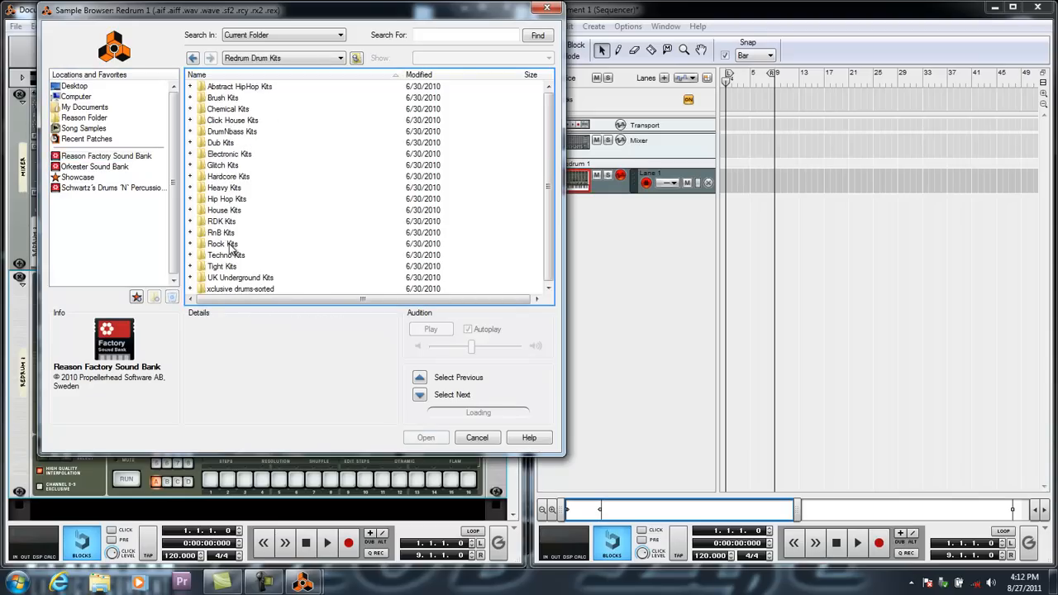
pyautogui.doubleClick(224, 291)
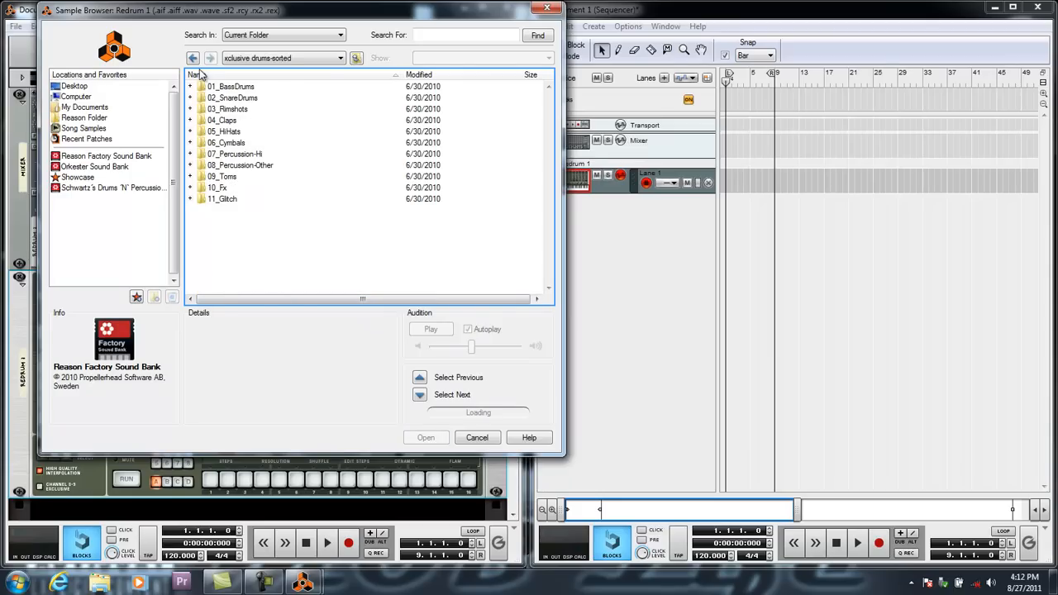
pyautogui.click(193, 57)
pyautogui.click(193, 57)
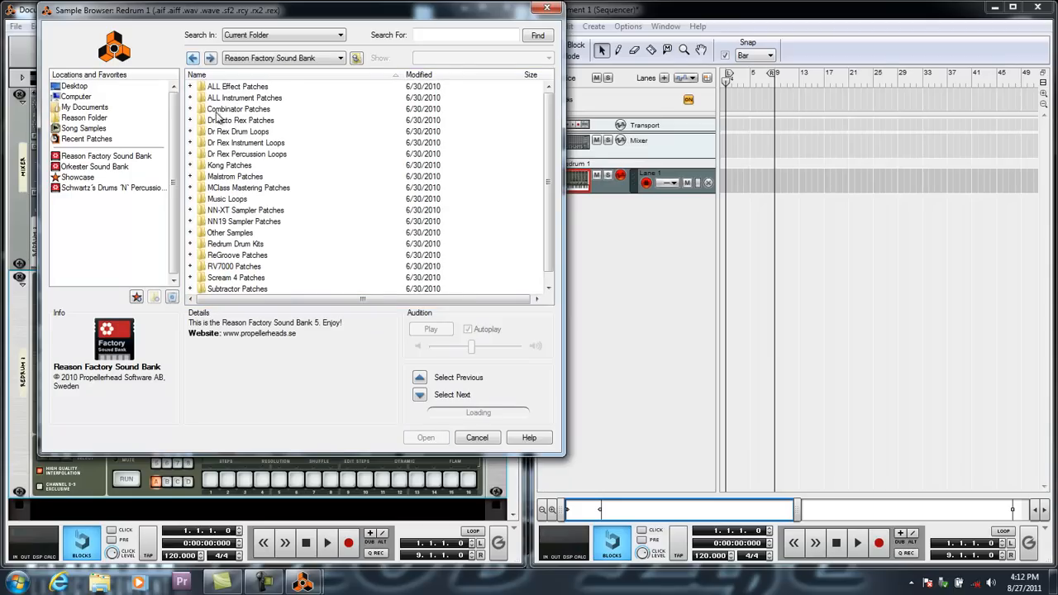
# Browse to the 7. Claps folder inside Kong Patches, Kong Sounds & Samples.
pyautogui.doubleClick(231, 165)
pyautogui.doubleClick(230, 109)
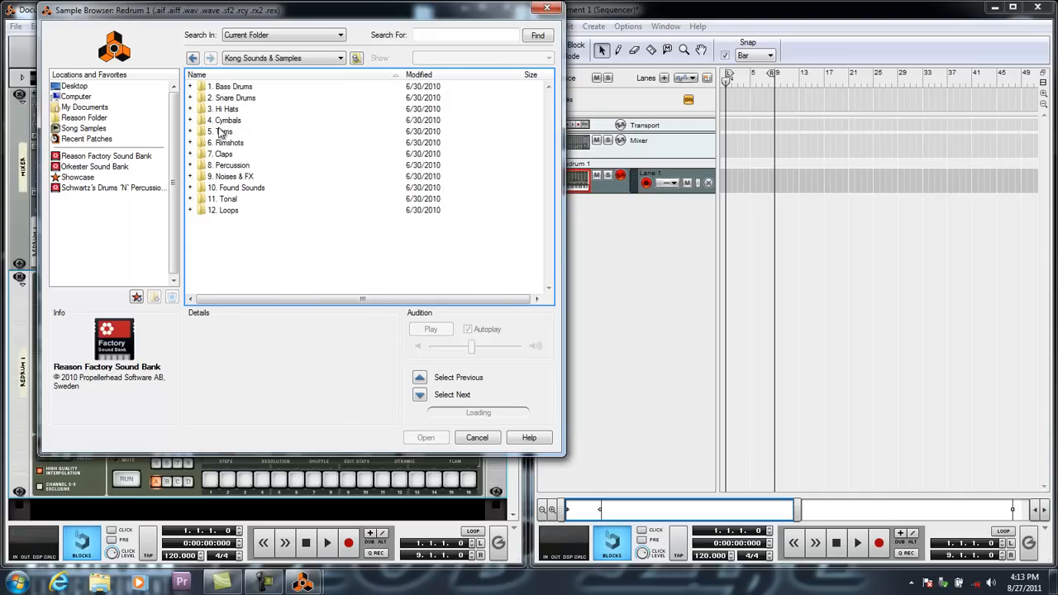
pyautogui.doubleClick(224, 155)
pyautogui.click(224, 156)
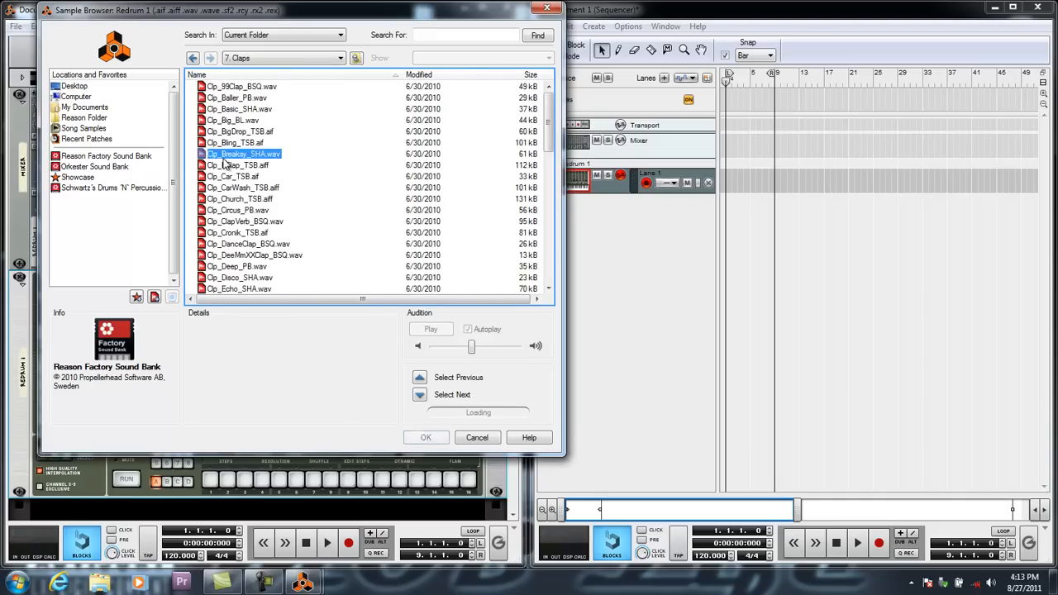
# Audition the clap samples through the folder and load Clp_TalkdirtyClap_BSQ.wav into Redrum channel 2.
pyautogui.click(228, 211)
pyautogui.click(232, 279)
pyautogui.scroll(-3, 232, 247)
pyautogui.click(231, 207)
pyautogui.click(236, 228)
pyautogui.click(237, 260)
pyautogui.click(239, 284)
pyautogui.scroll(-4, 238, 281)
pyautogui.click(239, 202)
pyautogui.click(248, 236)
pyautogui.click(241, 269)
pyautogui.scroll(-2, 241, 265)
pyautogui.click(238, 228)
pyautogui.click(241, 239)
pyautogui.click(239, 251)
pyautogui.click(242, 262)
pyautogui.click(241, 272)
pyautogui.click(241, 283)
pyautogui.scroll(-3, 240, 248)
pyautogui.click(238, 201)
pyautogui.click(238, 212)
pyautogui.click(238, 222)
pyautogui.click(238, 234)
pyautogui.click(238, 246)
pyautogui.click(238, 257)
pyautogui.click(238, 267)
pyautogui.click(239, 278)
pyautogui.scroll(-2, 238, 248)
pyautogui.click(237, 206)
pyautogui.click(239, 216)
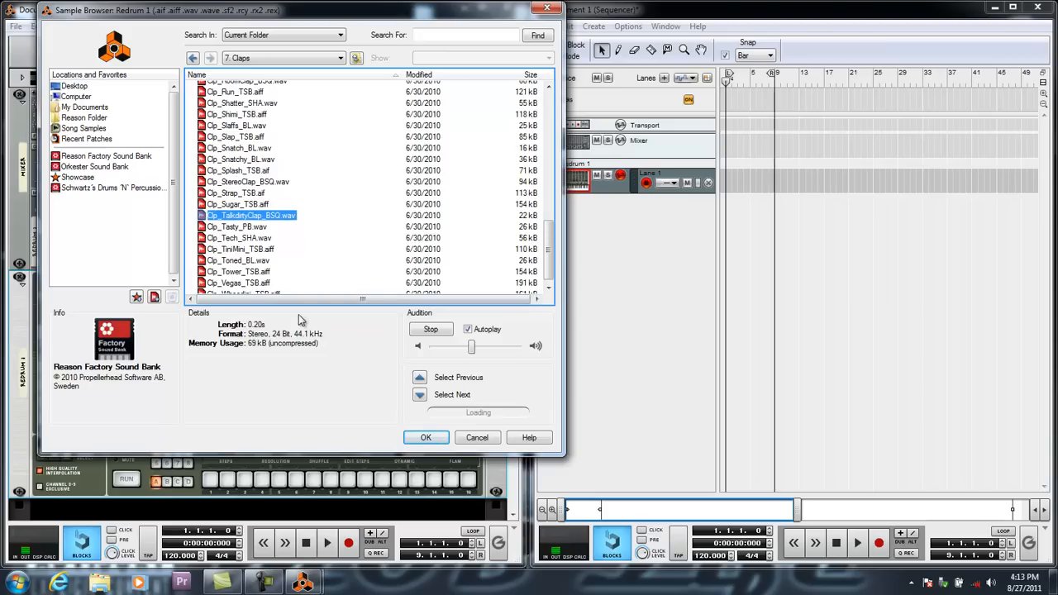
pyautogui.click(423, 437)
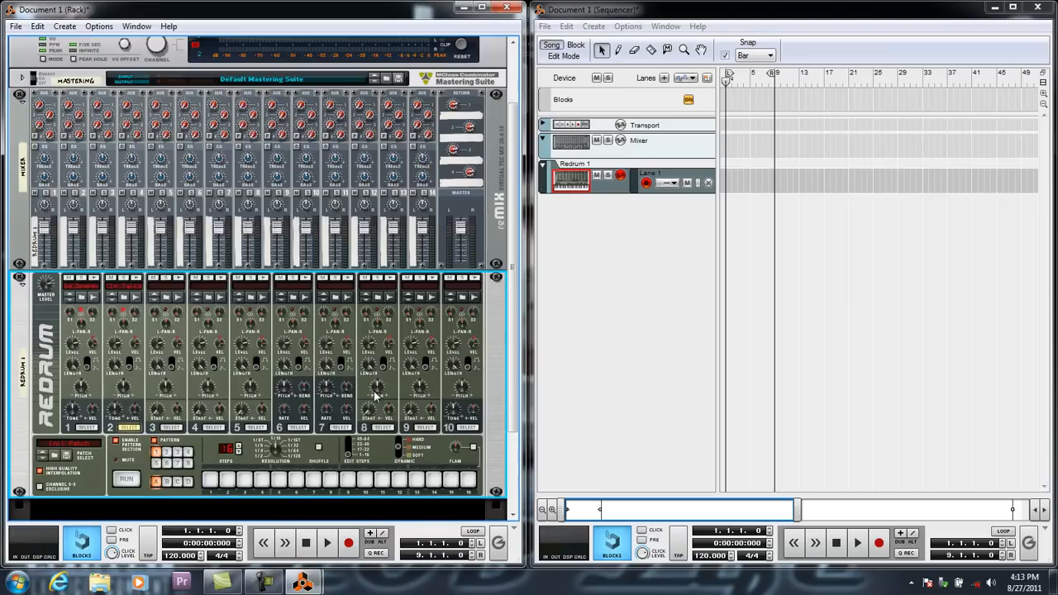
# Browse samples for Redrum channel 3 in the Reason Factory Sound Bank, under Kong Patches, Kong Sounds & Samples, 2. Snare Drums.
pyautogui.click(166, 299)
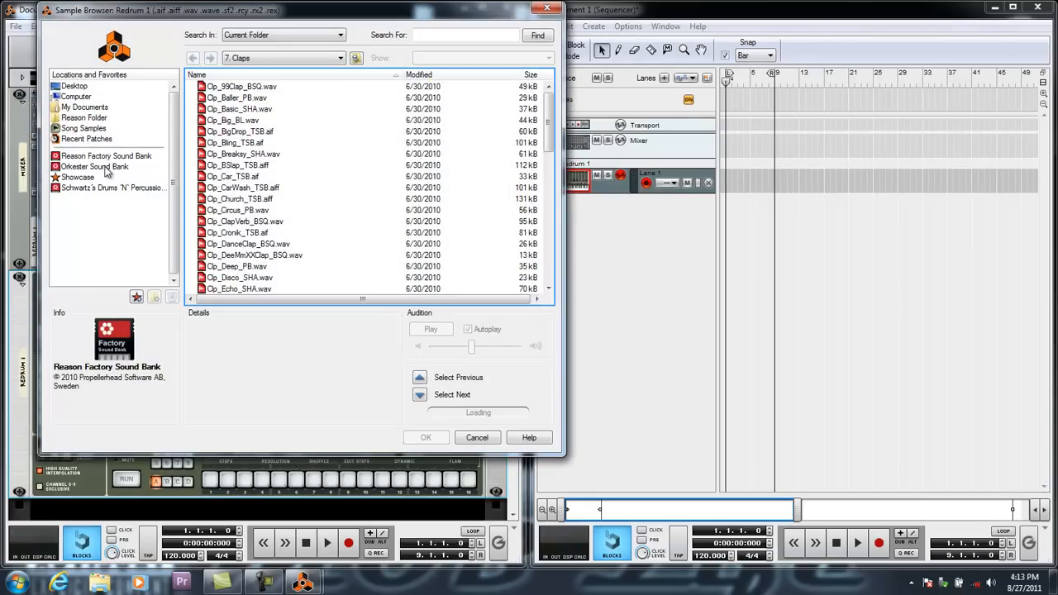
pyautogui.click(106, 157)
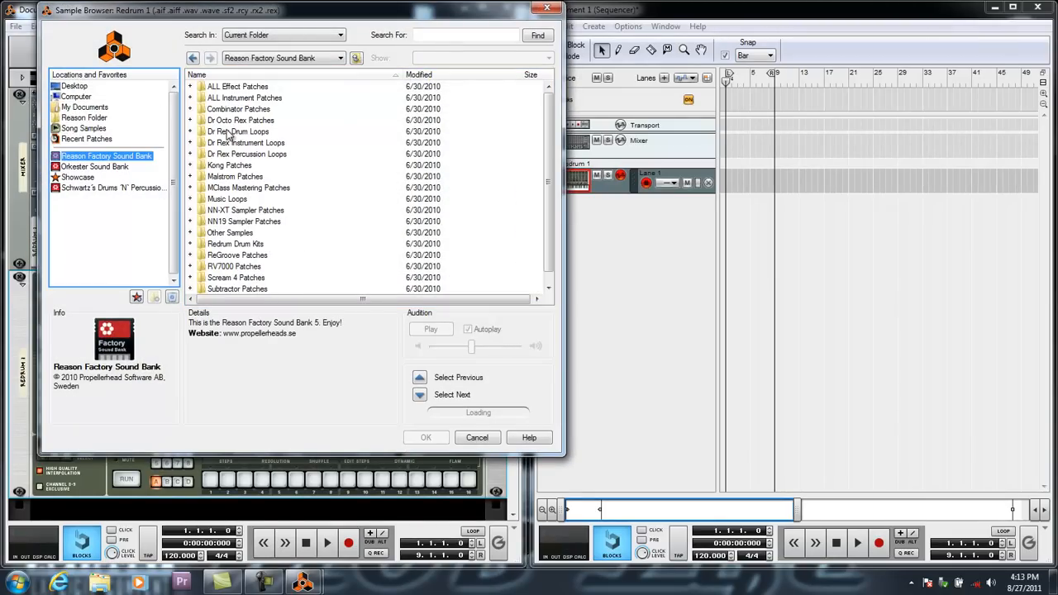
pyautogui.doubleClick(229, 166)
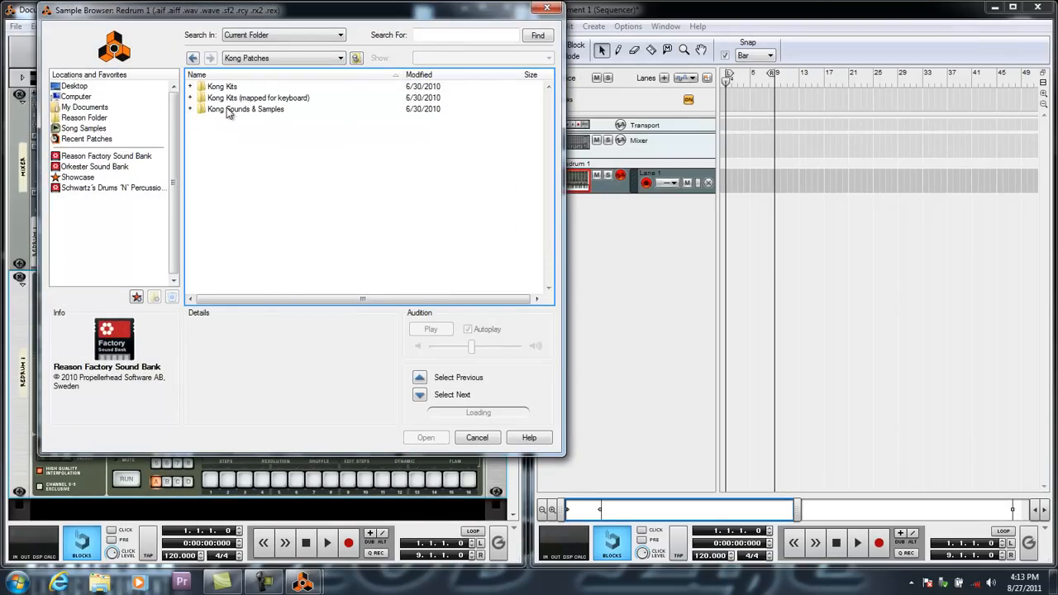
pyautogui.doubleClick(229, 110)
pyautogui.doubleClick(225, 98)
# Audition several snare samples and load Sd_Clapz_TSB.aiff into Redrum channel 3.
pyautogui.scroll(-5, 228, 180)
pyautogui.scroll(-3, 227, 180)
pyautogui.click(227, 196)
pyautogui.click(230, 218)
pyautogui.click(229, 230)
pyautogui.click(228, 240)
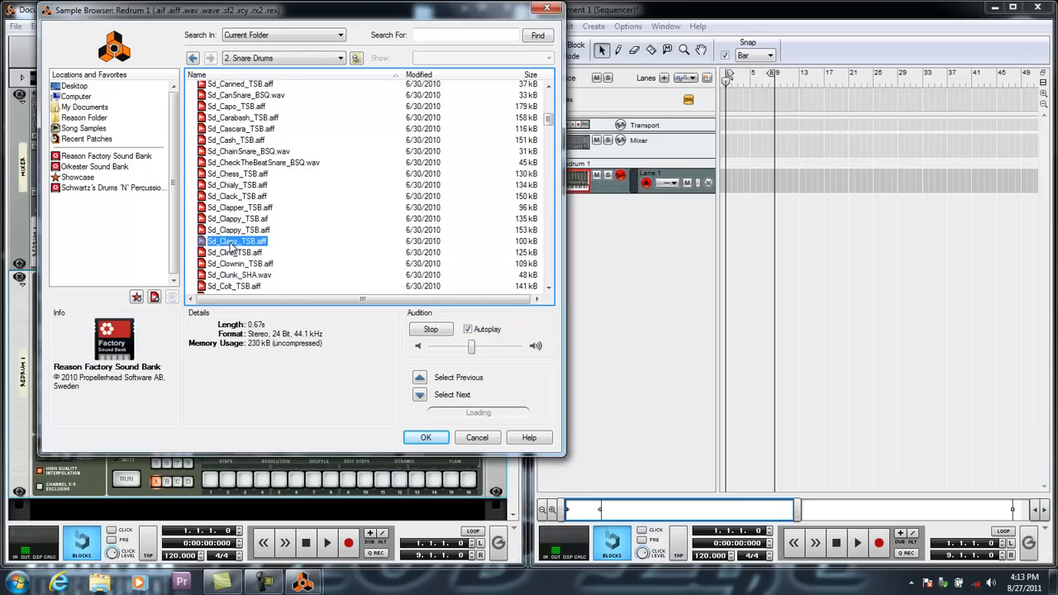
pyautogui.click(421, 437)
# Set the song tempo to 90 and the Redrum pattern resolution to 1/16.
pyautogui.scroll(-2, 298, 356)
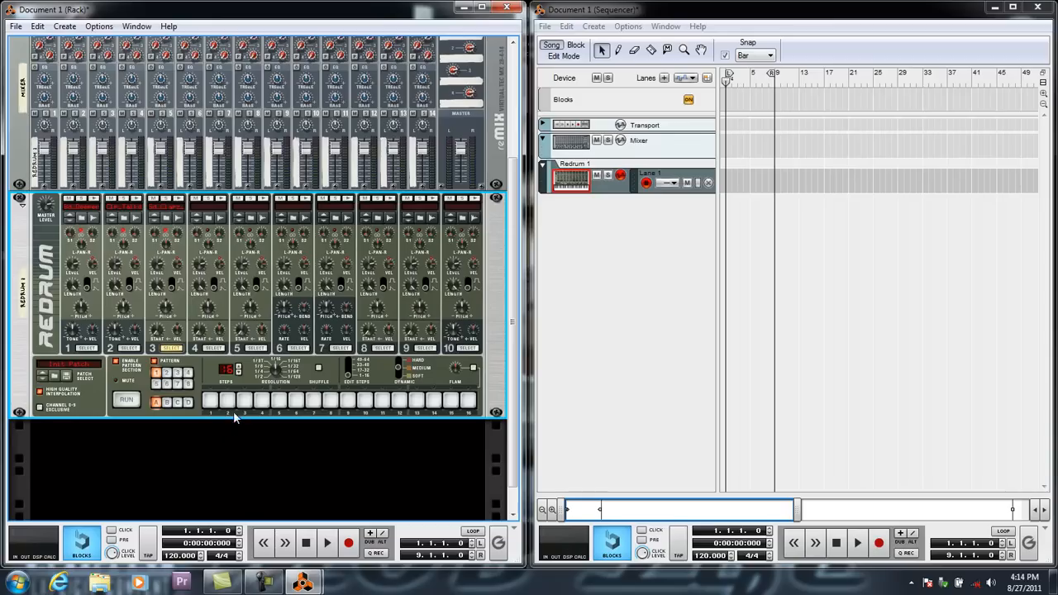
pyautogui.moveTo(276, 371)
pyautogui.mouseDown()
pyautogui.moveTo(278, 355)
pyautogui.moveTo(274, 383)
pyautogui.moveTo(274, 369)
pyautogui.mouseUp()
pyautogui.click(200, 559)
pyautogui.moveTo(274, 369)
pyautogui.mouseDown()
pyautogui.moveTo(275, 346)
pyautogui.moveTo(279, 373)
pyautogui.mouseUp()
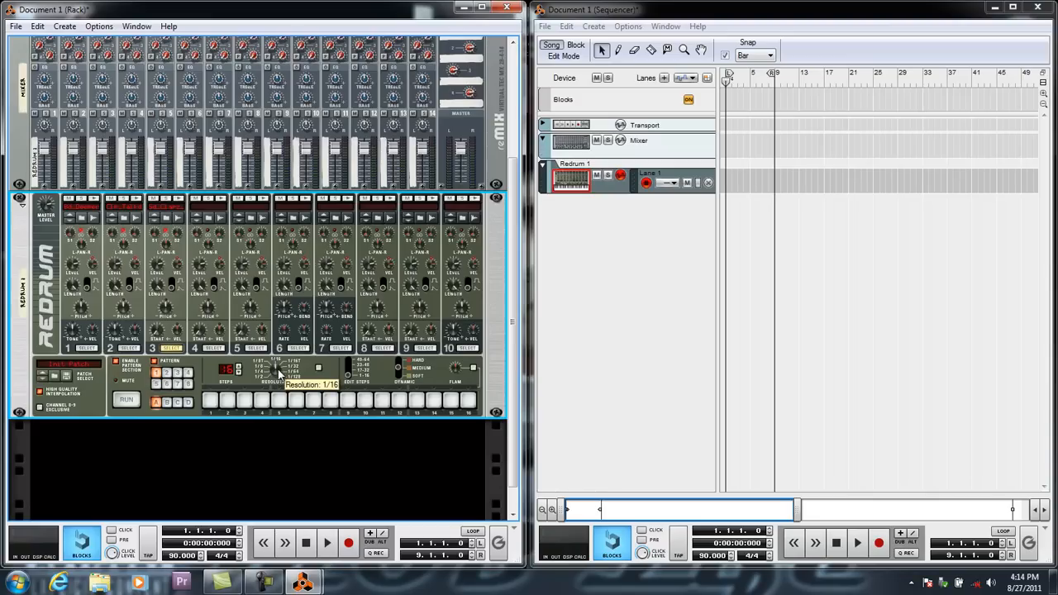
# Program snare hits for Redrum channel 3 on steps 5 and 13, and preview the pattern.
pyautogui.click(279, 401)
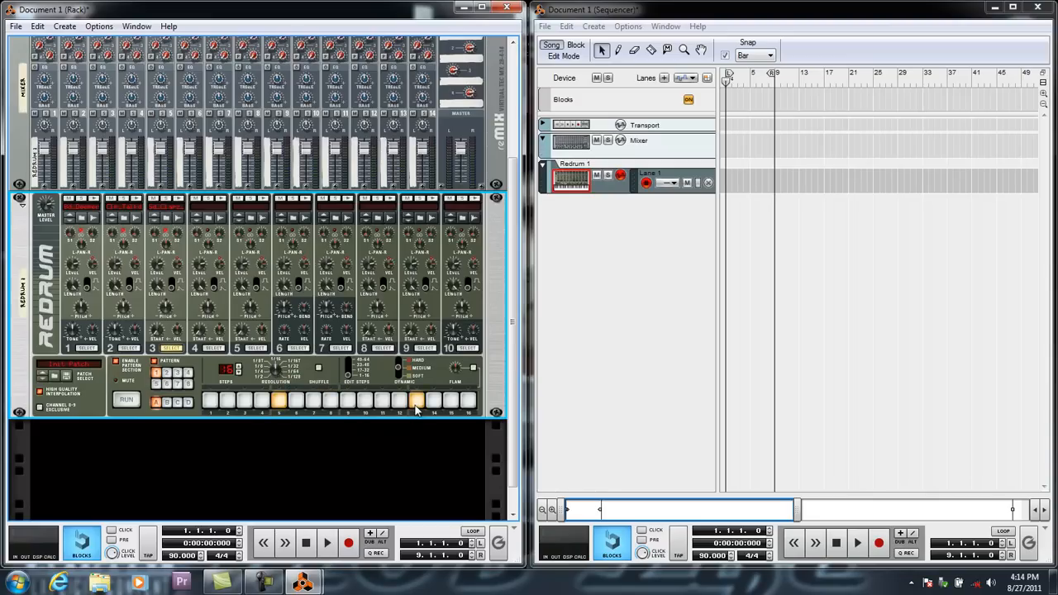
pyautogui.click(126, 402)
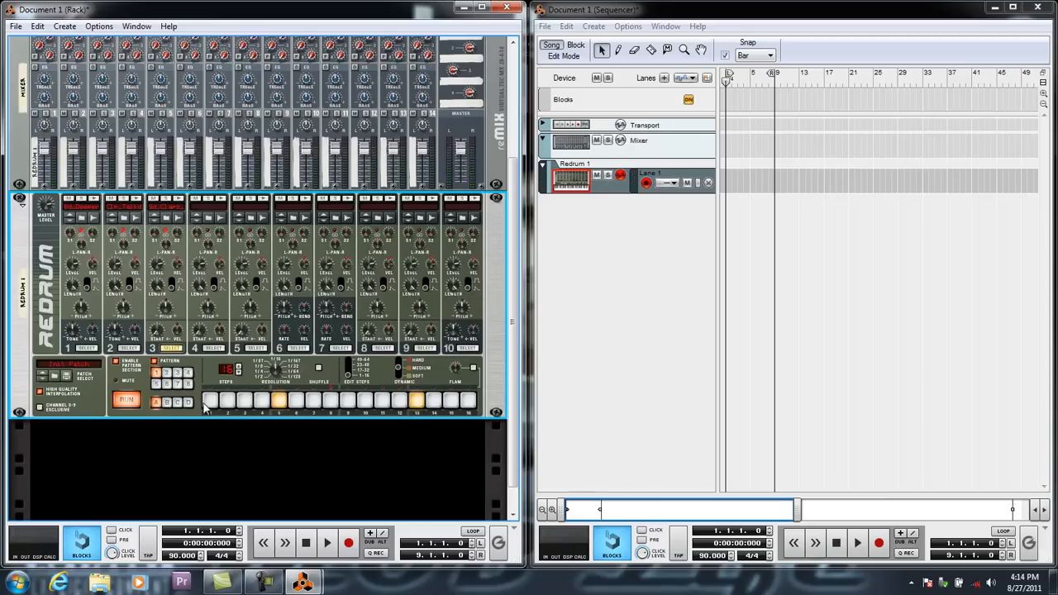
pyautogui.click(129, 401)
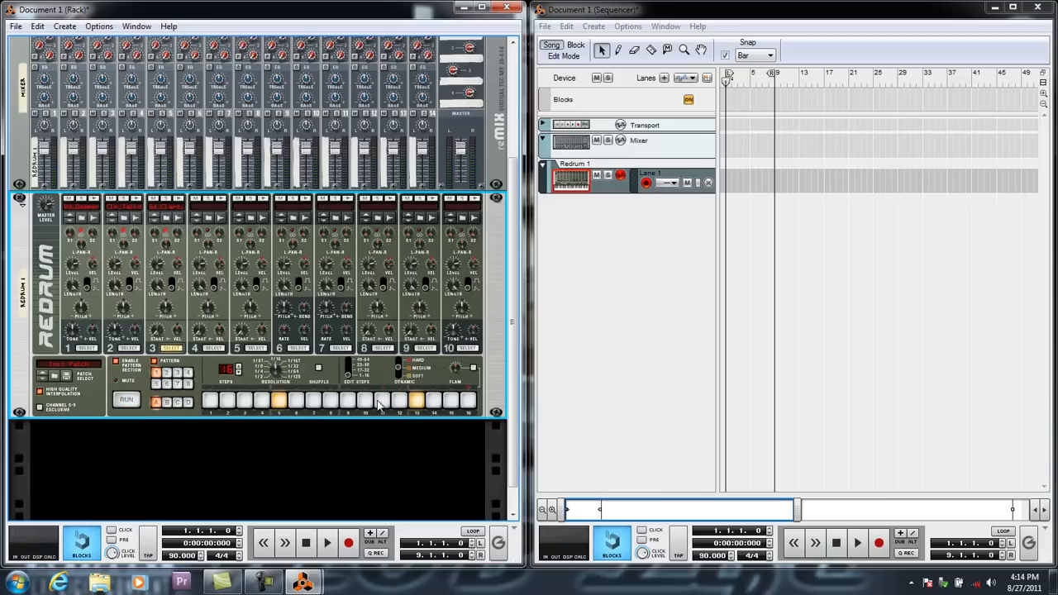
# Try the channel 3 pattern at 1/32 resolution with a single hit on step 9 instead of steps 5 and 13.
pyautogui.click(418, 402)
pyautogui.click(278, 401)
pyautogui.moveTo(274, 371); pyautogui.dragTo(273, 357)
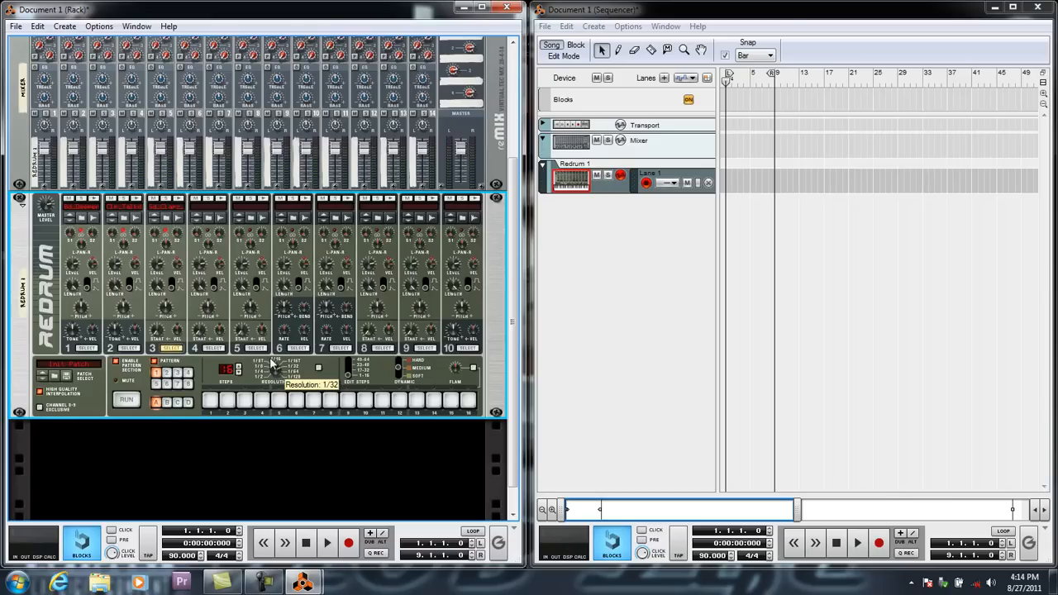
pyautogui.click(348, 402)
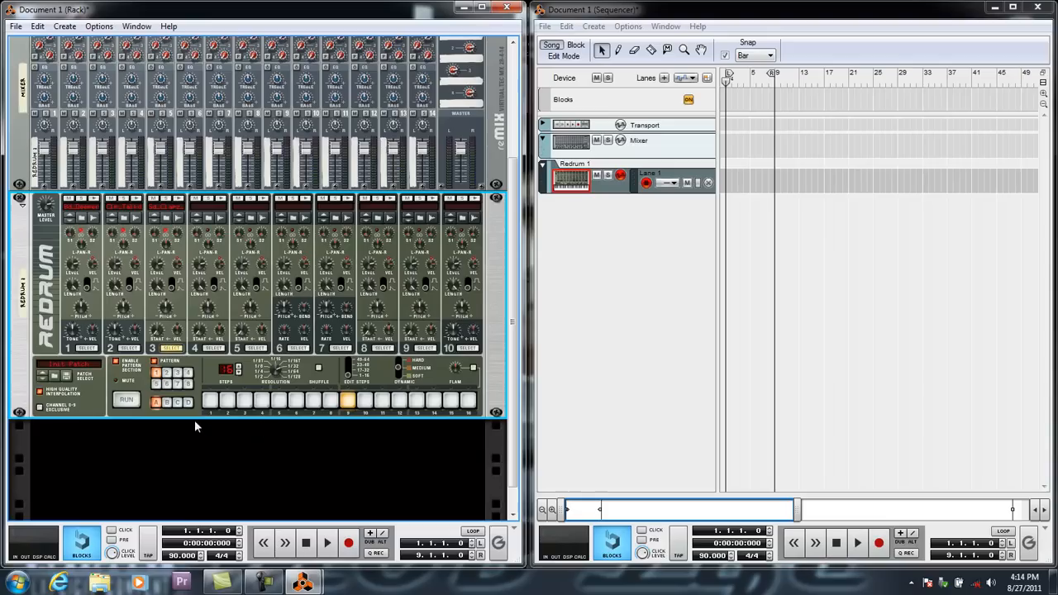
pyautogui.click(126, 400)
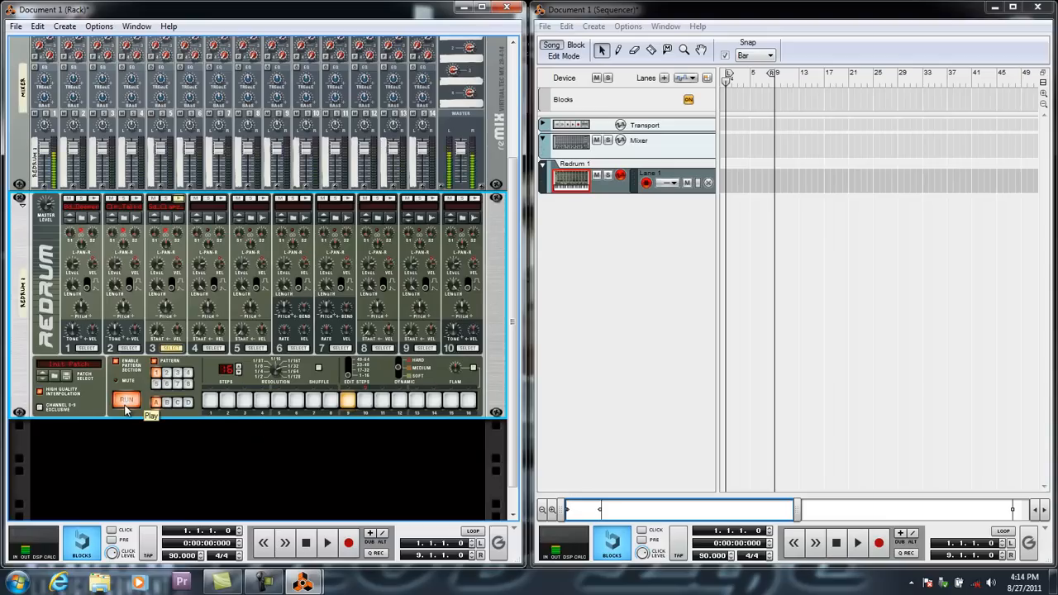
pyautogui.click(126, 401)
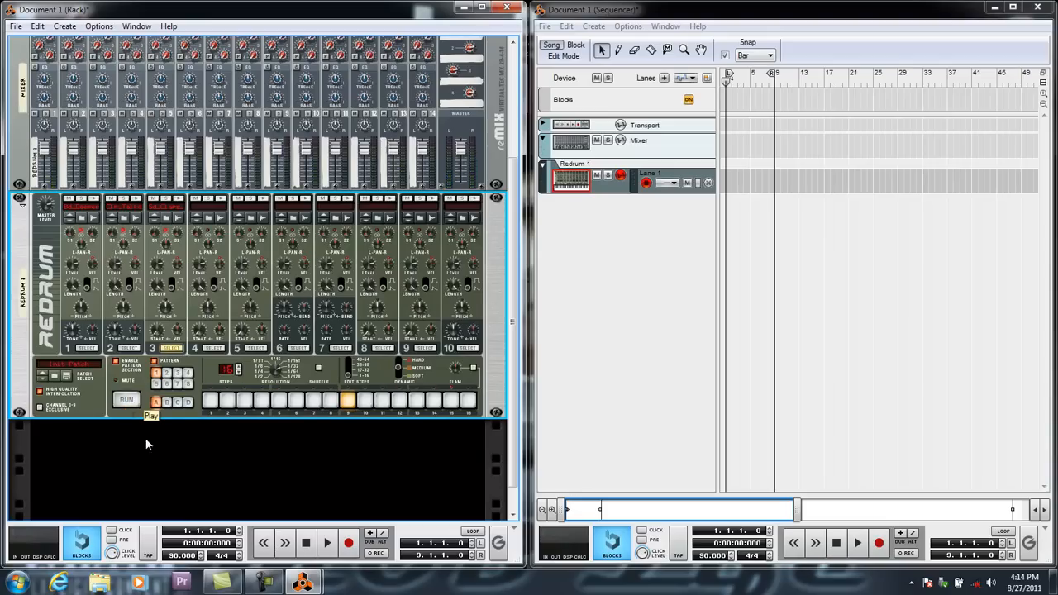
# Clear the hit on step 9 and put the channel 3 hits back on steps 5 and 13.
pyautogui.click(345, 405)
pyautogui.click(278, 402)
pyautogui.click(418, 405)
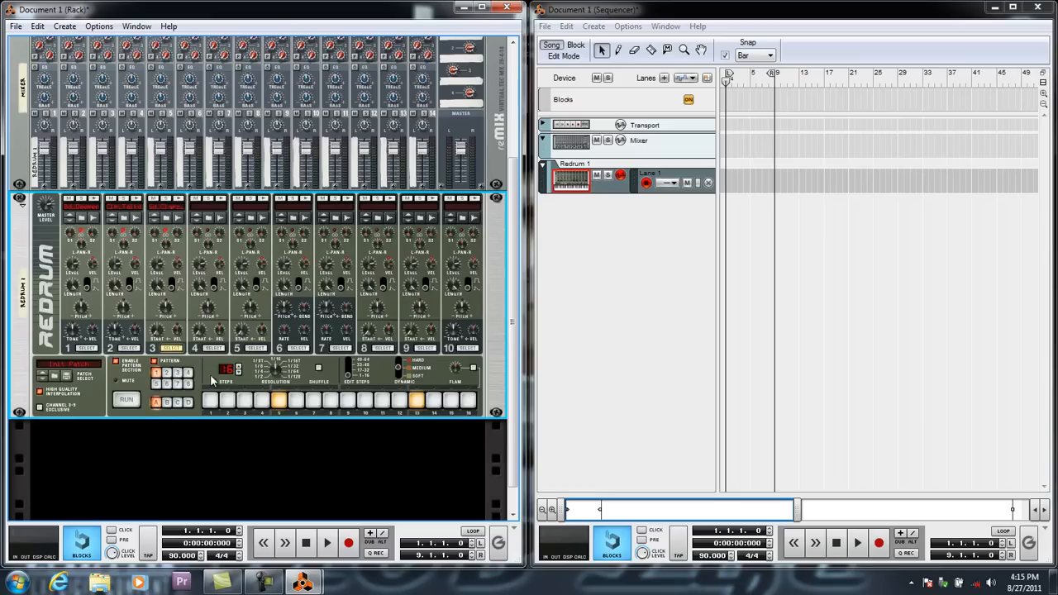
# Program clap hits for Redrum channel 2 on steps 5 and 13, and preview the layered pattern.
pyautogui.click(127, 350)
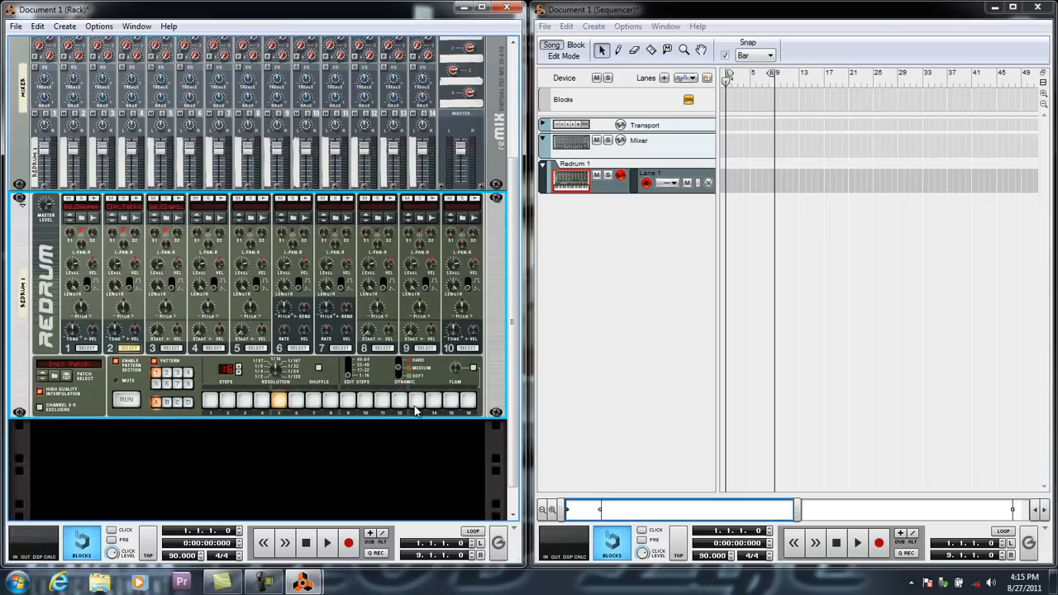
pyautogui.click(126, 400)
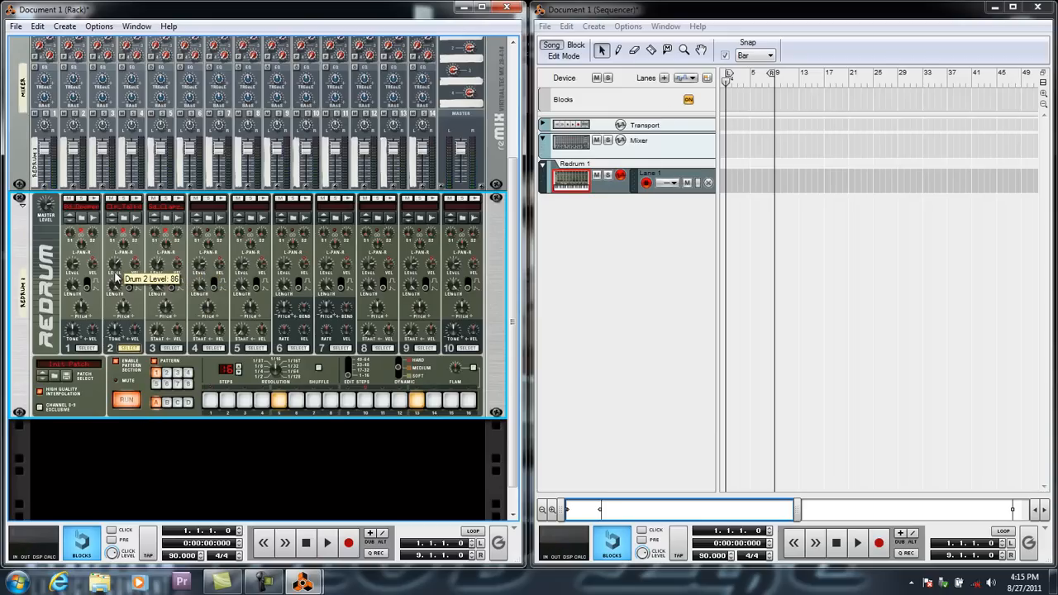
pyautogui.click(126, 402)
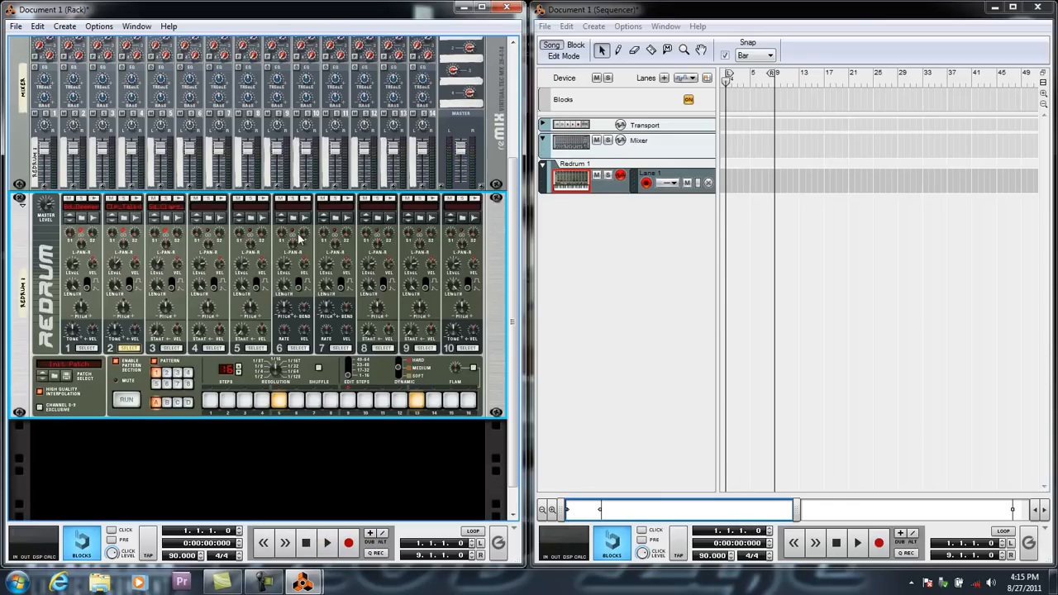
# Add an RV7000 Advanced Reverb to the mixer and check its aux cabling on the back of the rack.
pyautogui.scroll(1, 330, 254)
pyautogui.scroll(1, 437, 252)
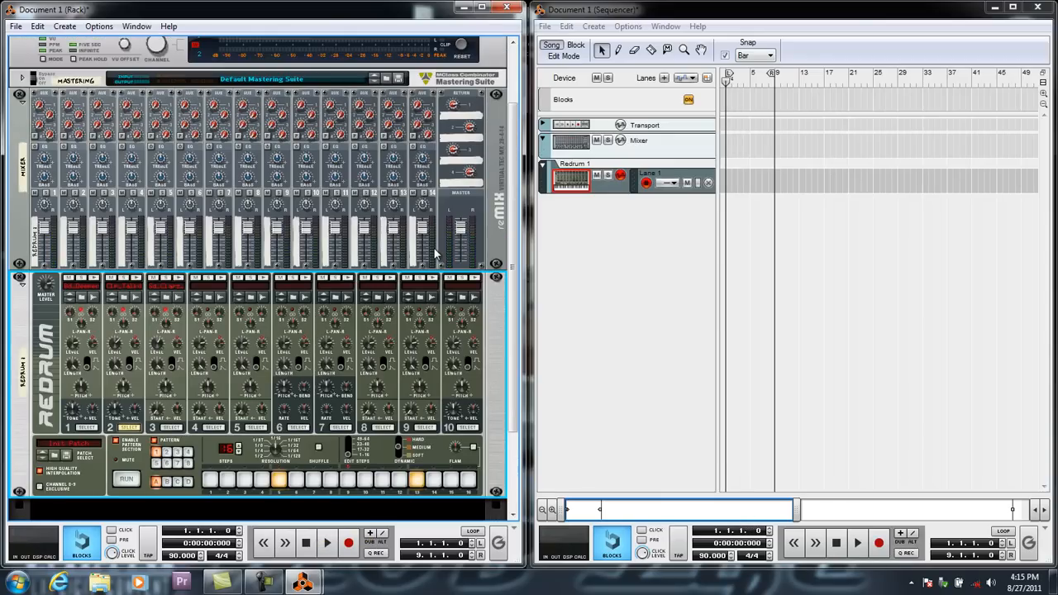
pyautogui.rightClick(456, 203)
pyautogui.moveTo(525, 324)
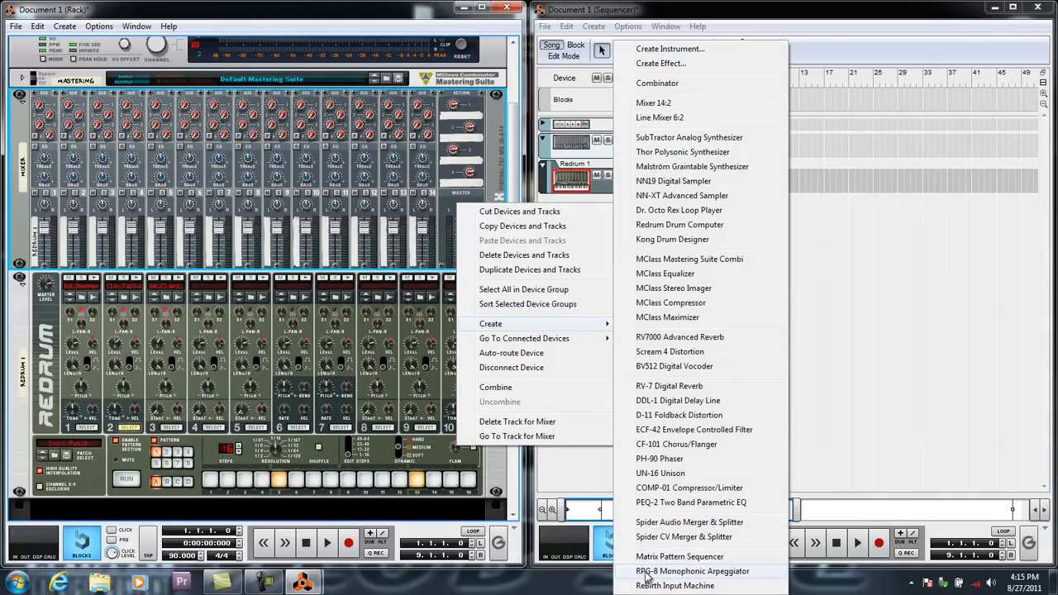
pyautogui.click(666, 337)
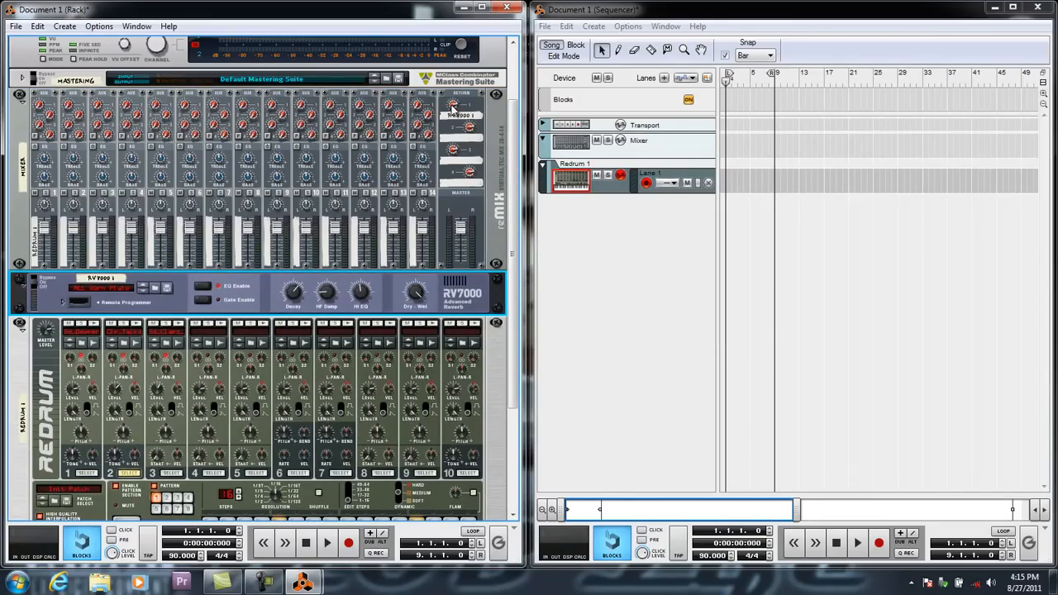
pyautogui.moveTo(459, 104)
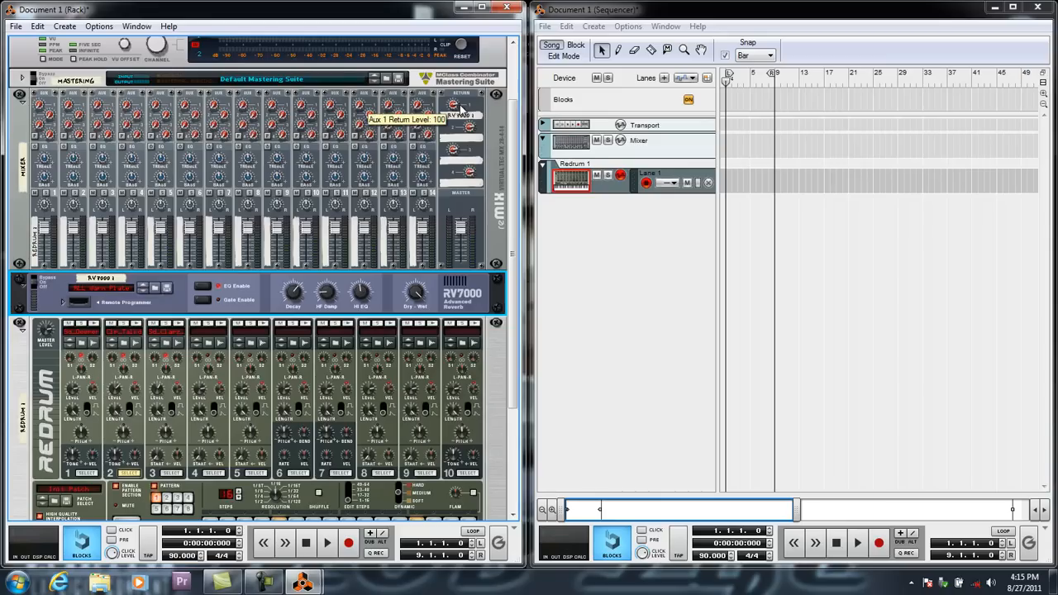
pyautogui.press('Tab')
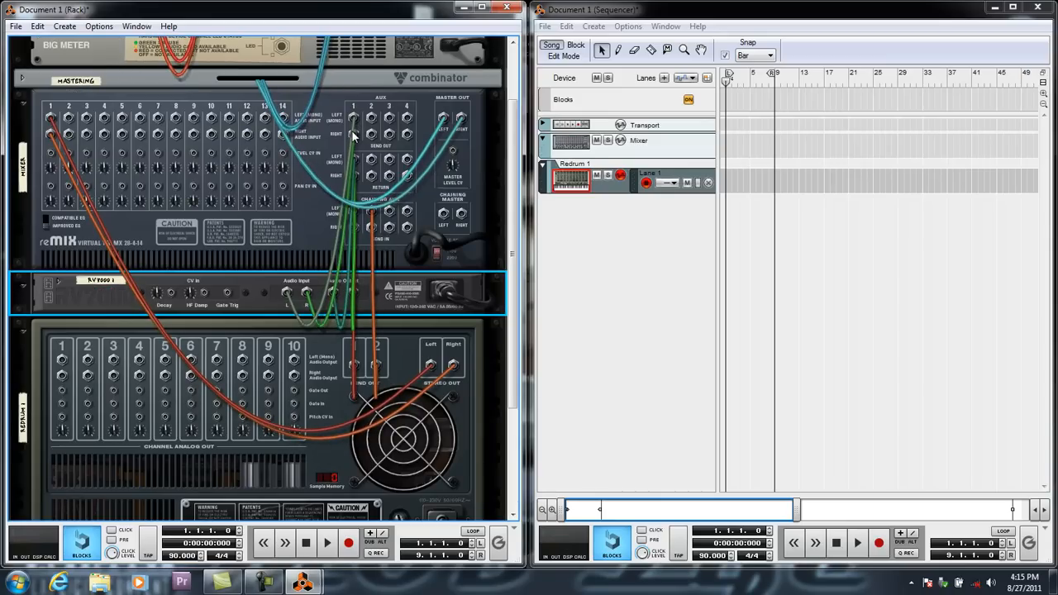
pyautogui.press('Tab')
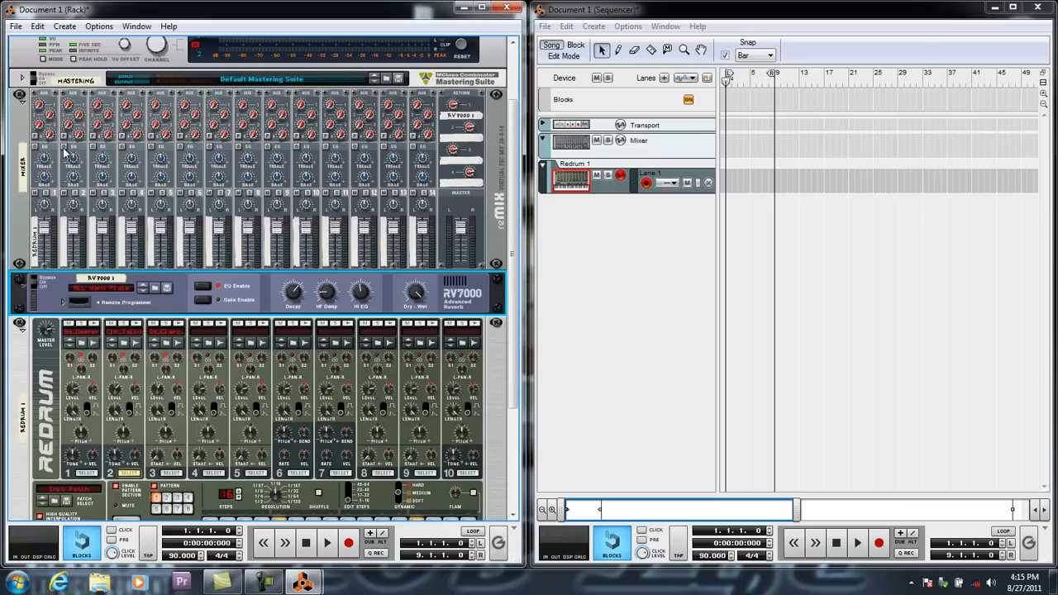
# Set the Send 1 amount of Redrum drum 3 to 43 while the song plays, then stop and return to the start.
pyautogui.scroll(-2, 71, 177)
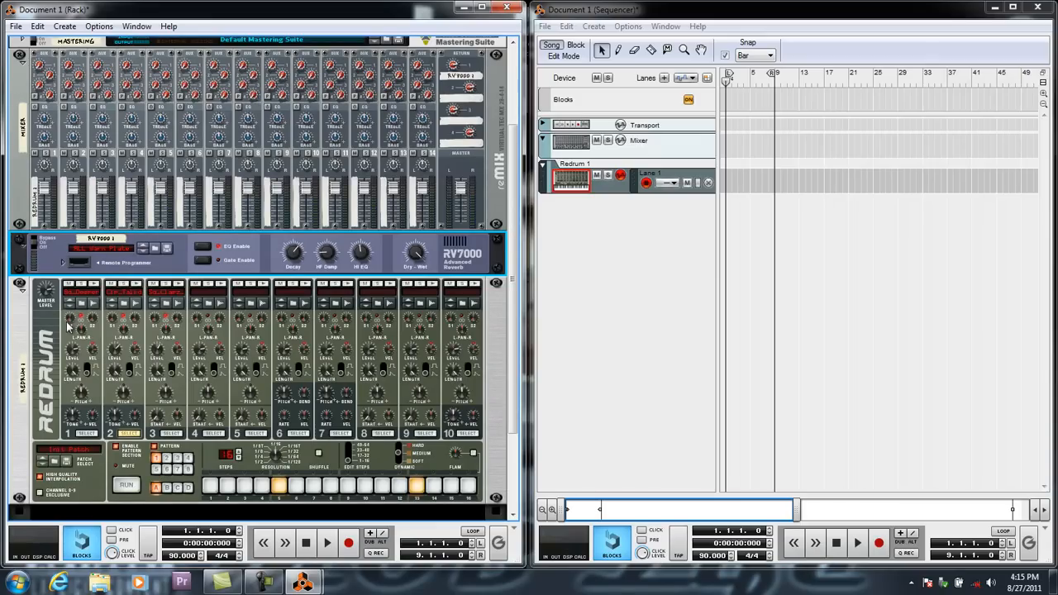
pyautogui.click(120, 315)
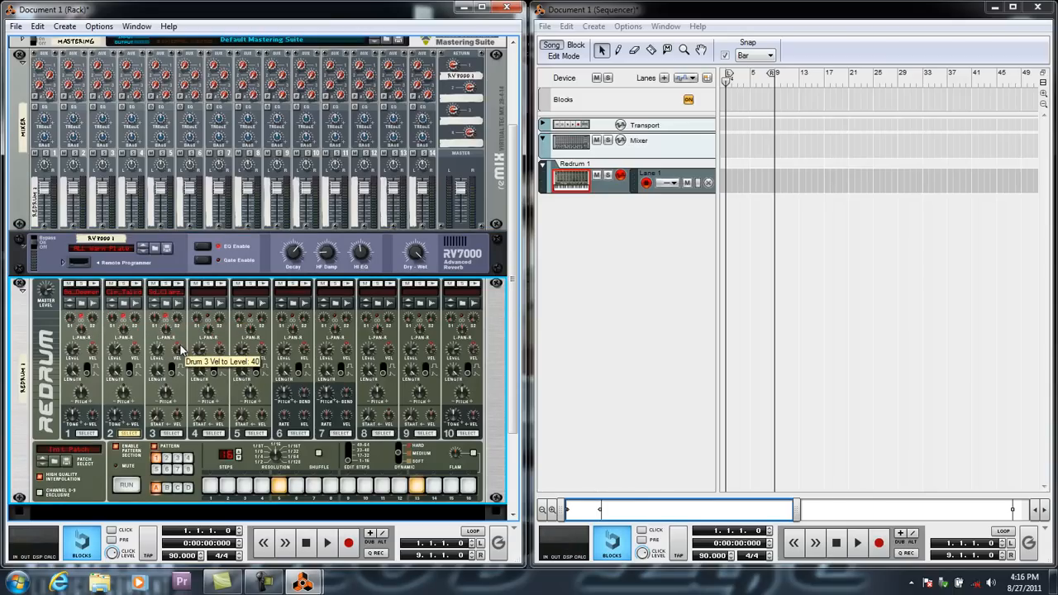
pyautogui.press('space')
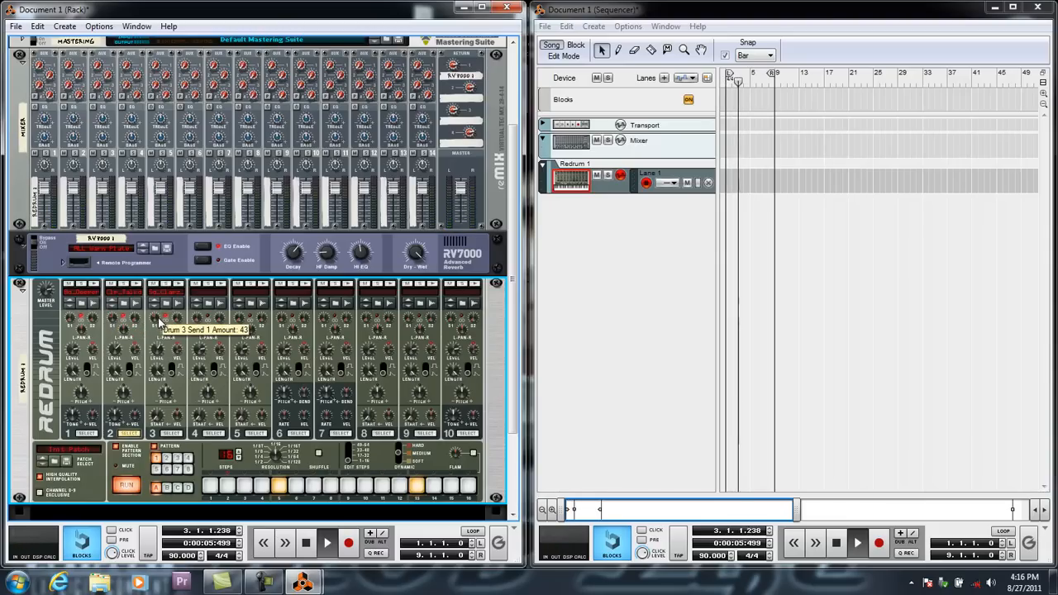
pyautogui.click(305, 544)
pyautogui.click(306, 544)
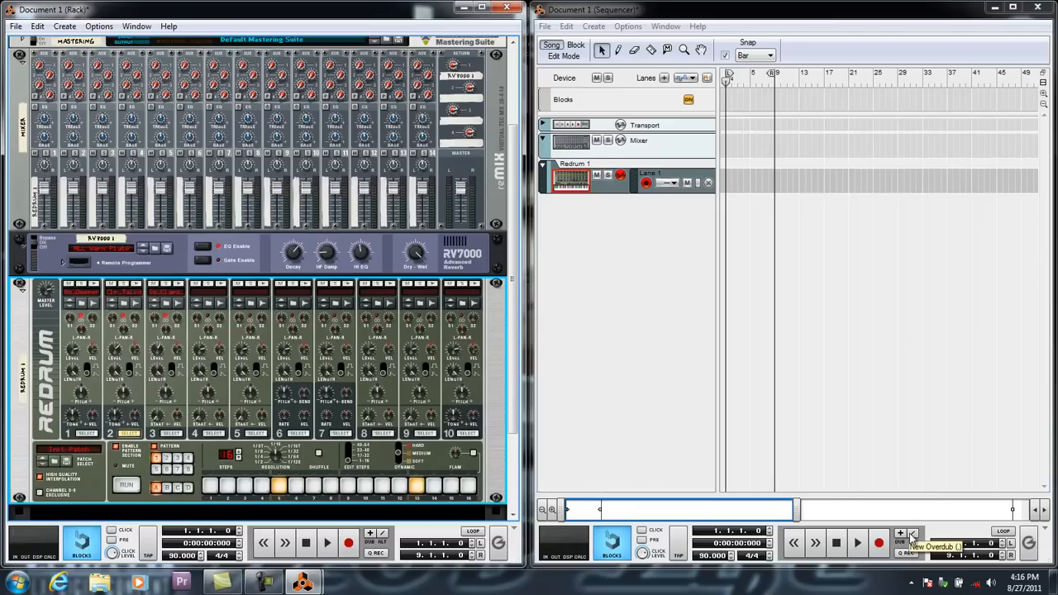
# Turn on song looping and enable quantization during recording.
pyautogui.click(1002, 535)
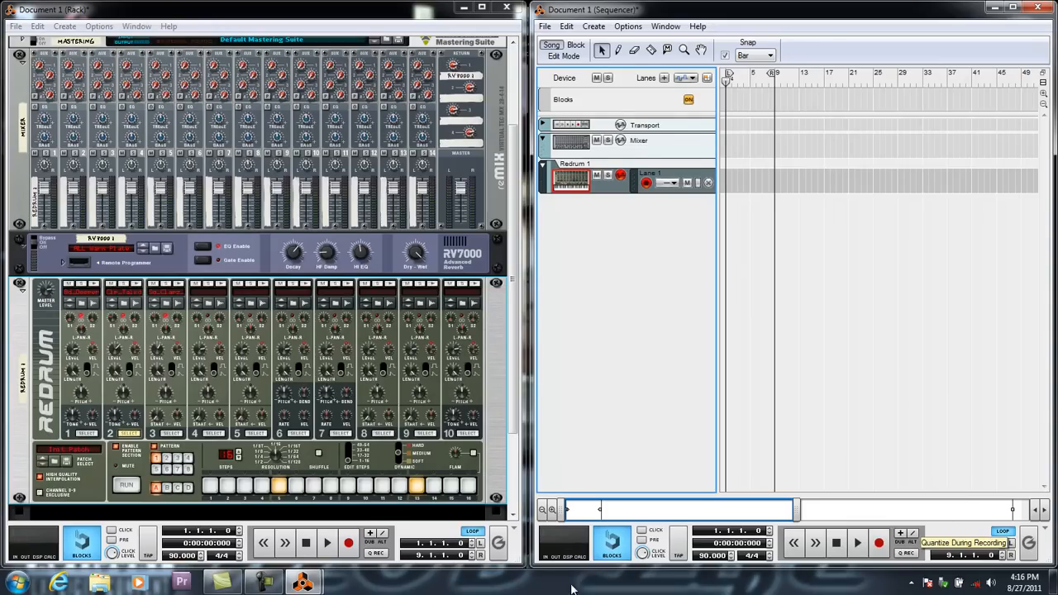
pyautogui.click(375, 555)
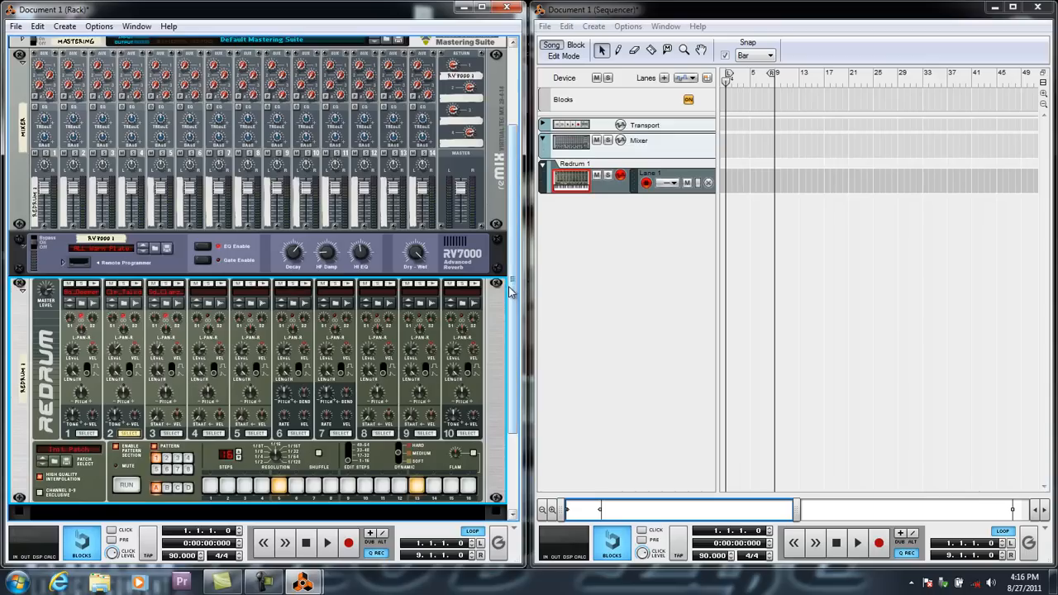
# Copy the clap and snare pattern to Redrum's sequencer track, and clear the pattern in the device.
pyautogui.scroll(-2, 517, 327)
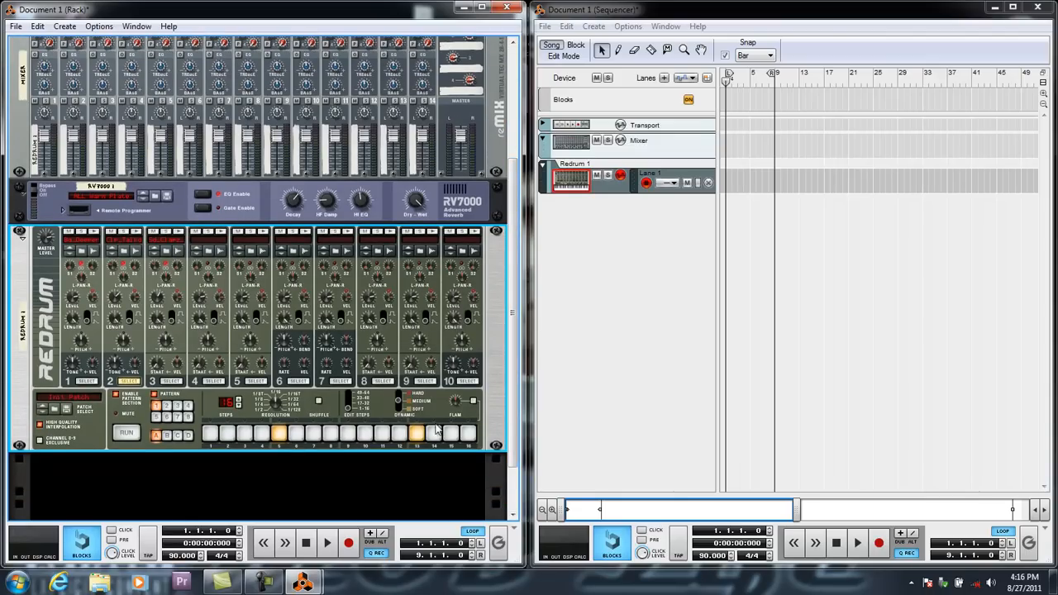
pyautogui.rightClick(14, 409)
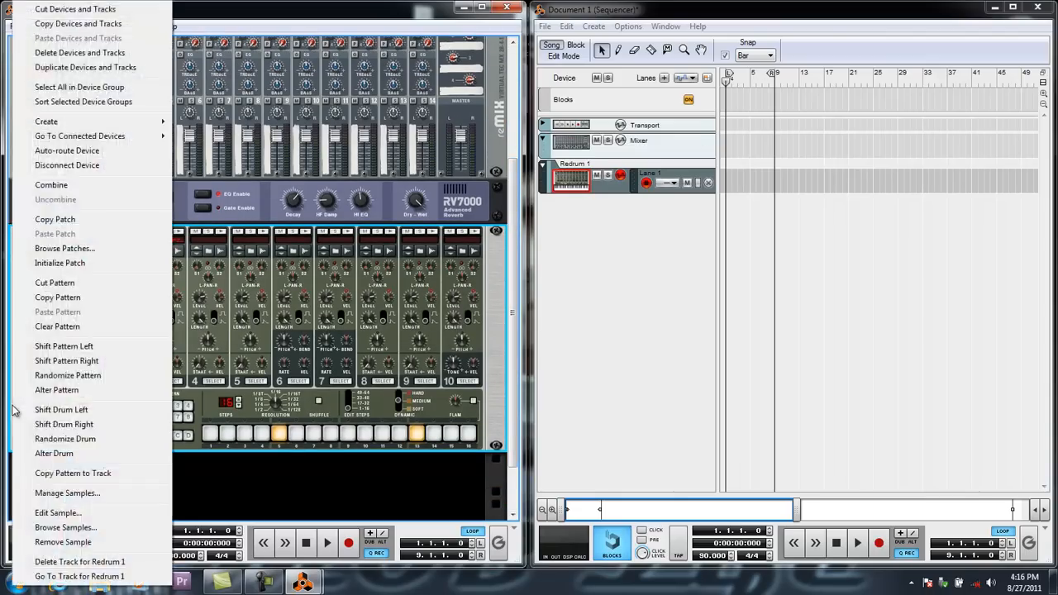
pyautogui.click(71, 474)
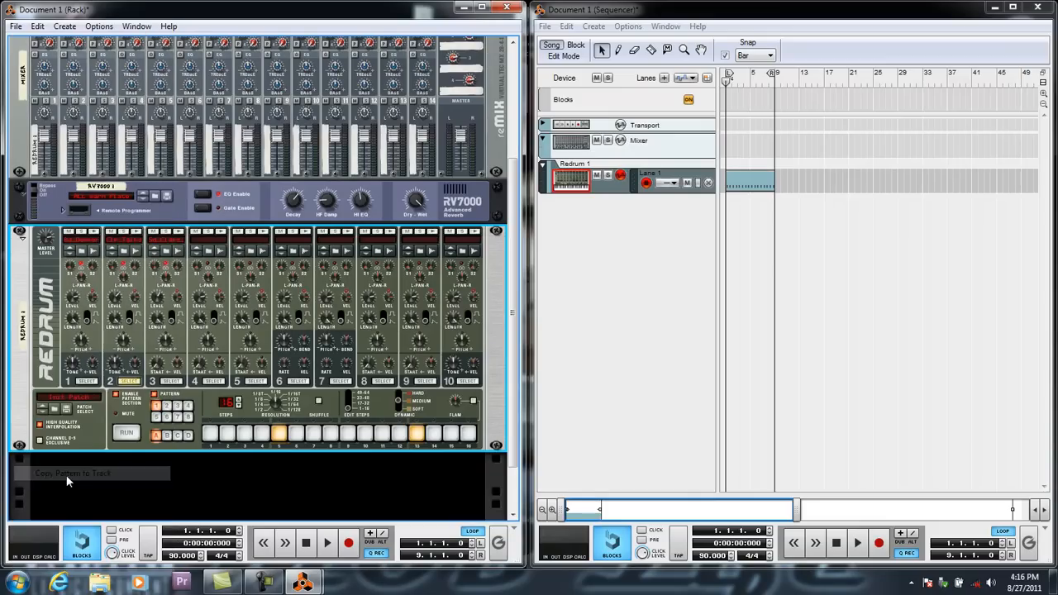
pyautogui.rightClick(281, 436)
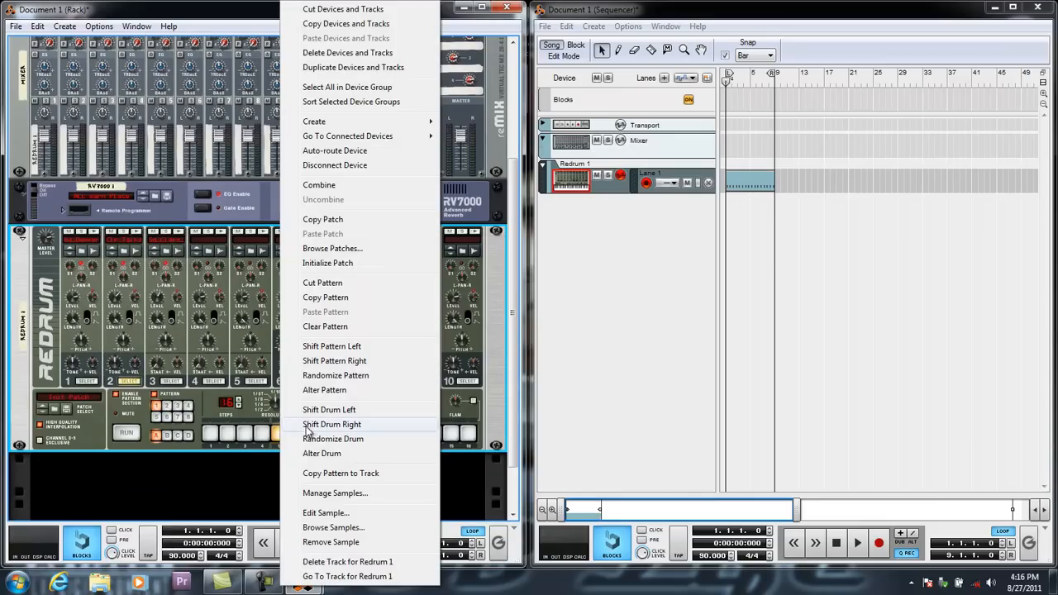
pyautogui.click(317, 328)
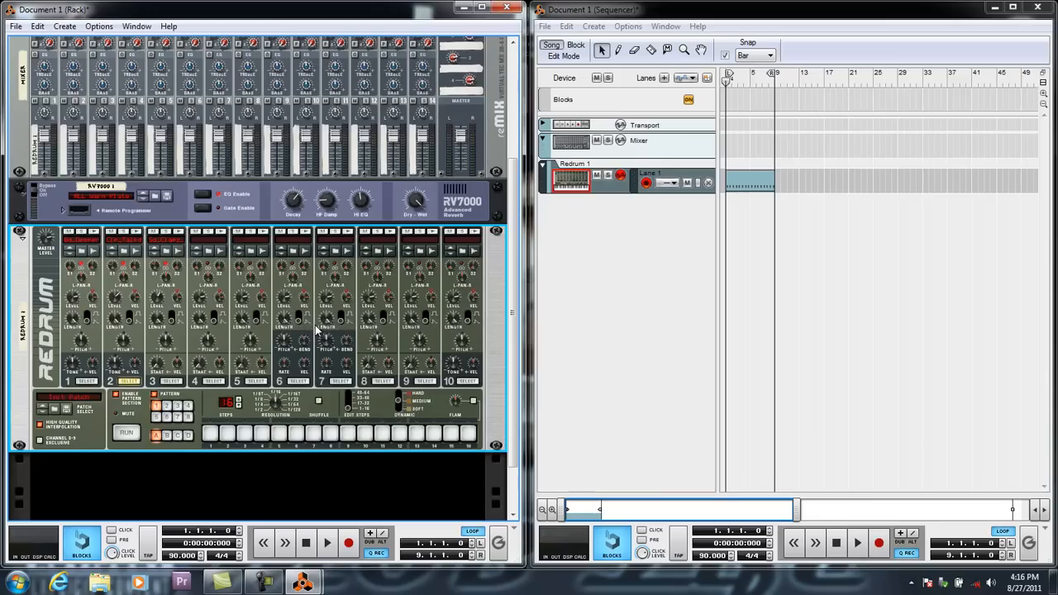
# Program bass drum hits for Redrum channel 1 on steps 1, 8 and 11, and preview them with the sequenced claps.
pyautogui.click(86, 381)
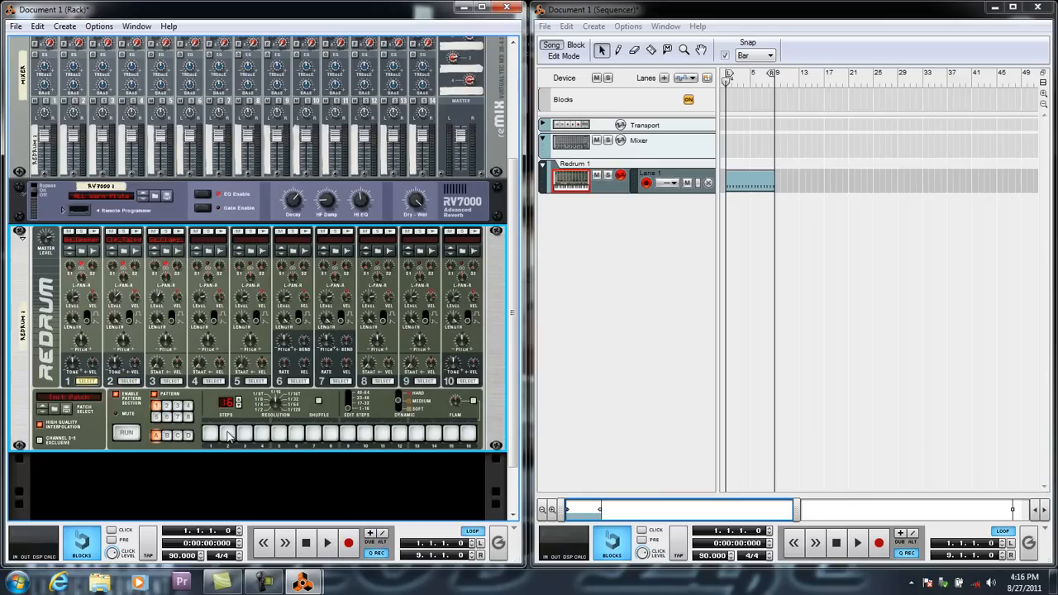
pyautogui.click(328, 543)
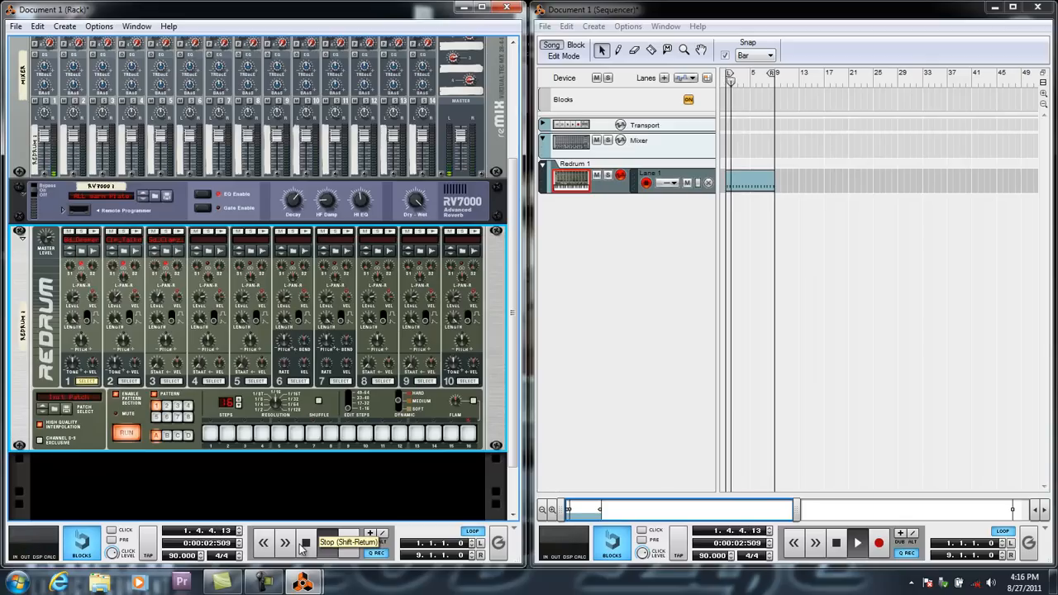
pyautogui.click(305, 543)
pyautogui.click(304, 544)
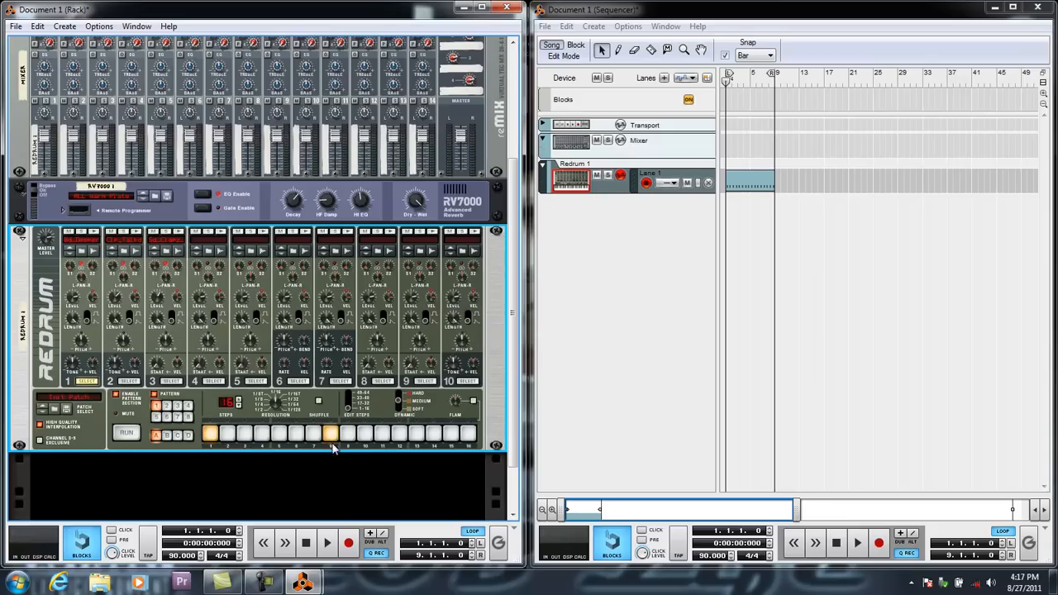
pyautogui.click(382, 433)
pyautogui.click(329, 544)
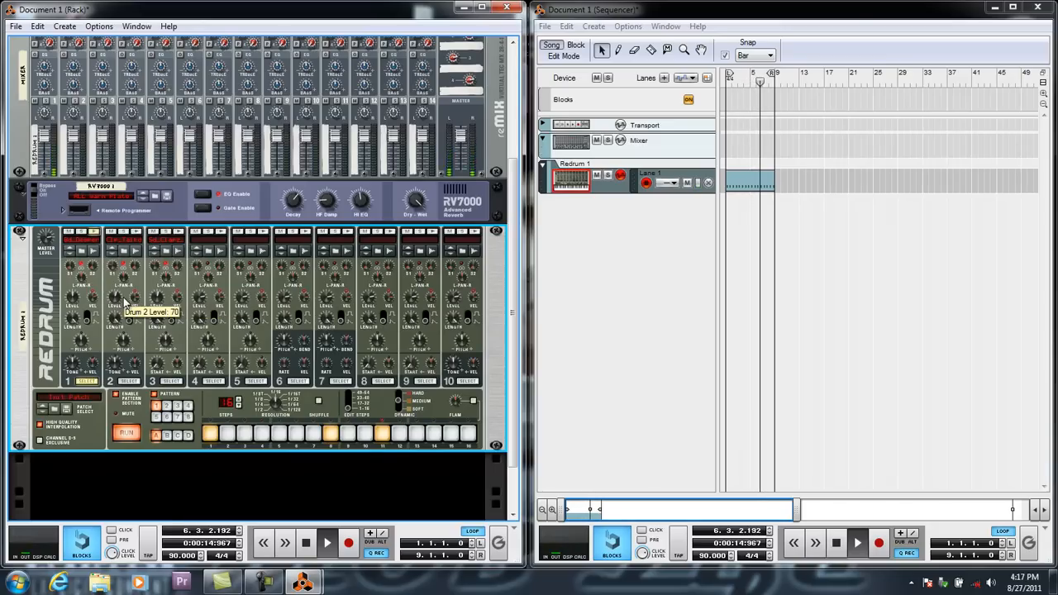
pyautogui.click(462, 147)
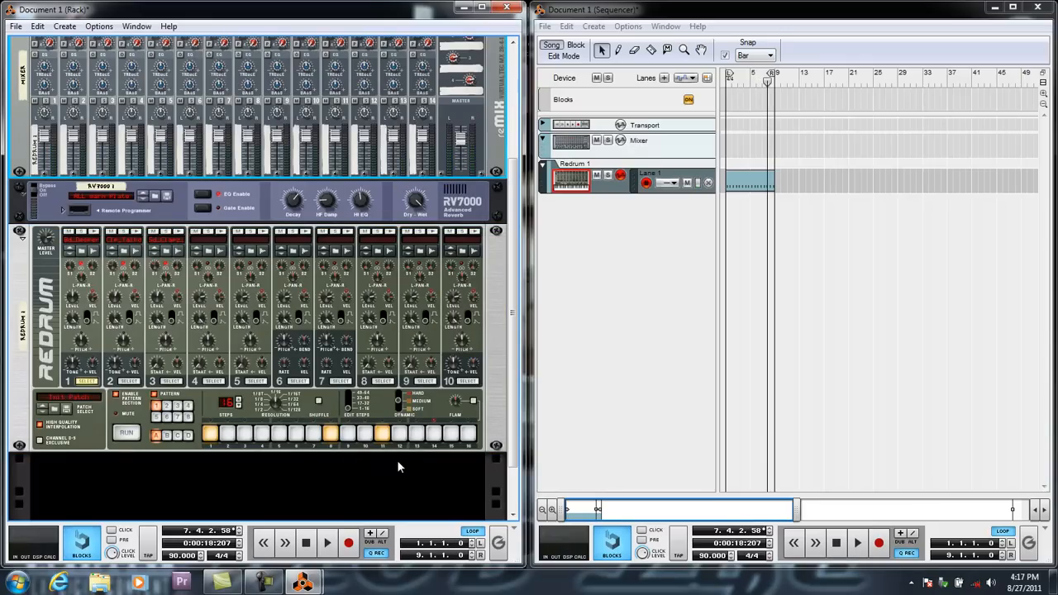
# Extend the bass drum pattern to 32 steps with second-half hits on steps 17, 24, 27 and 31, and preview it.
pyautogui.moveTo(238, 400); pyautogui.dragTo(238, 400)
pyautogui.click(238, 400)
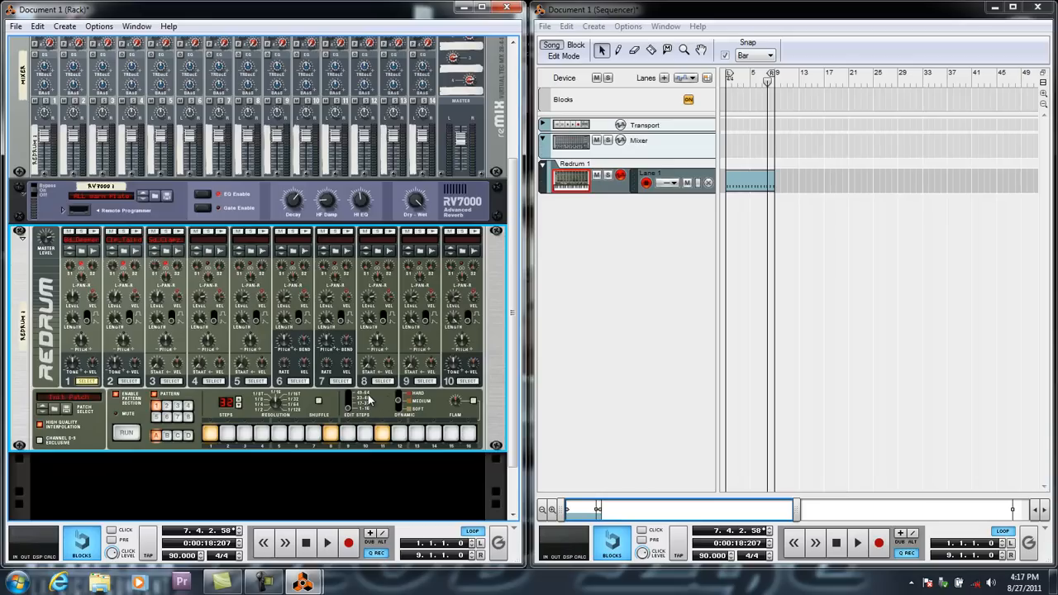
pyautogui.click(350, 411)
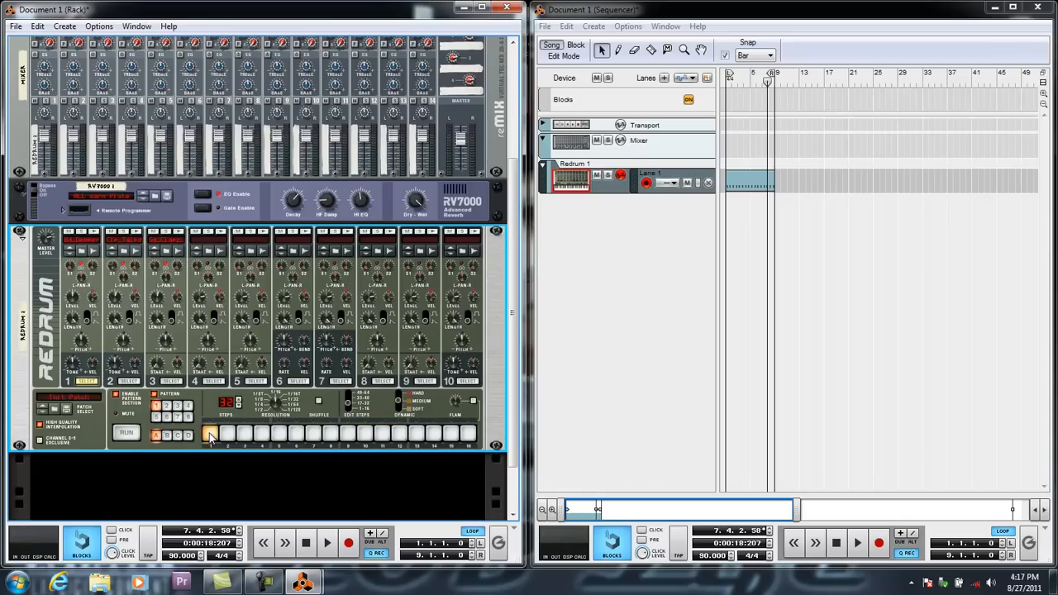
pyautogui.click(331, 433)
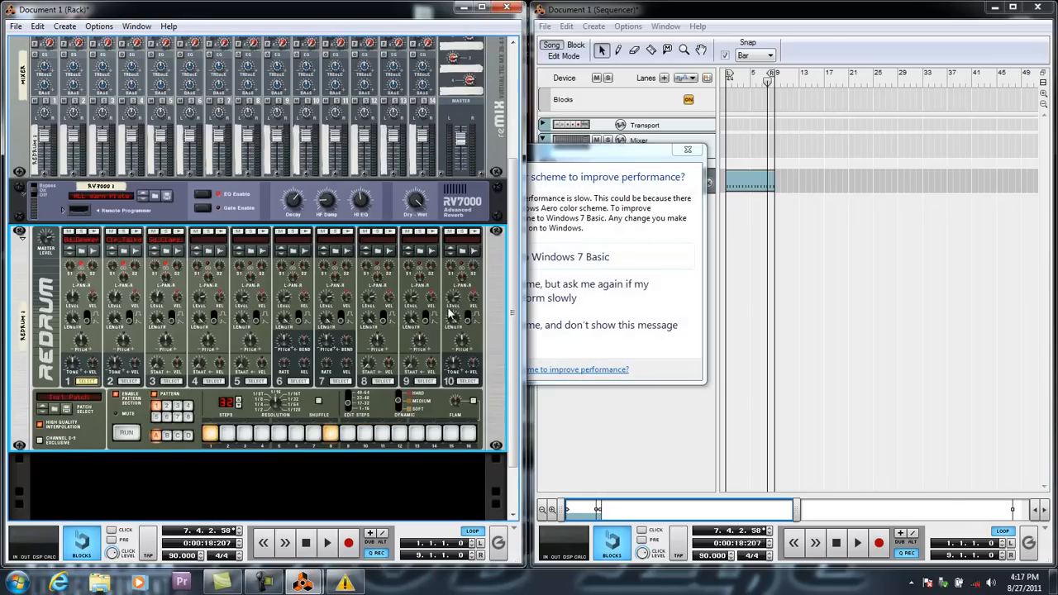
pyautogui.click(596, 152)
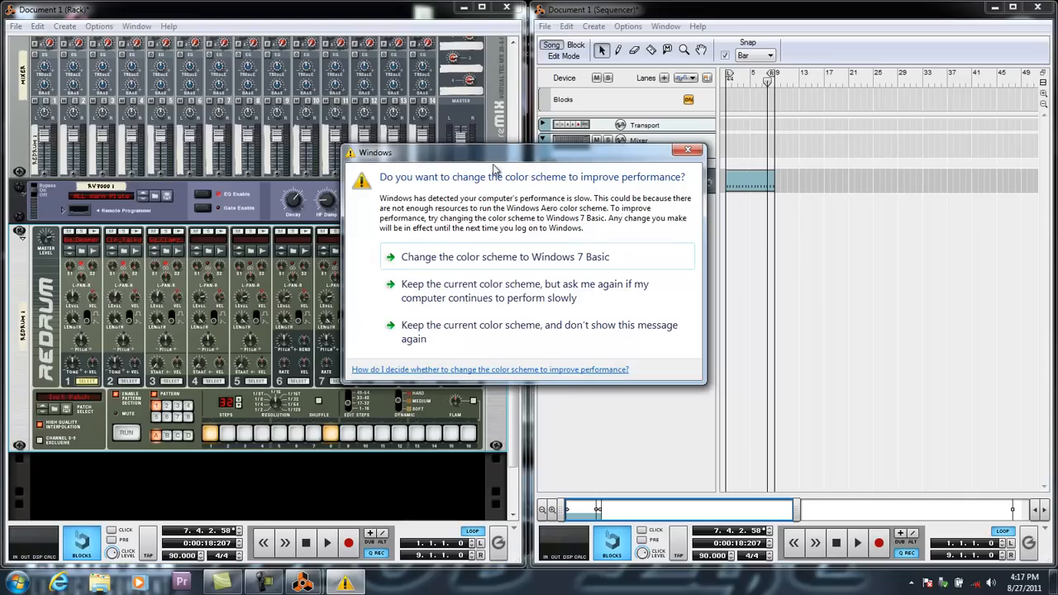
pyautogui.click(687, 149)
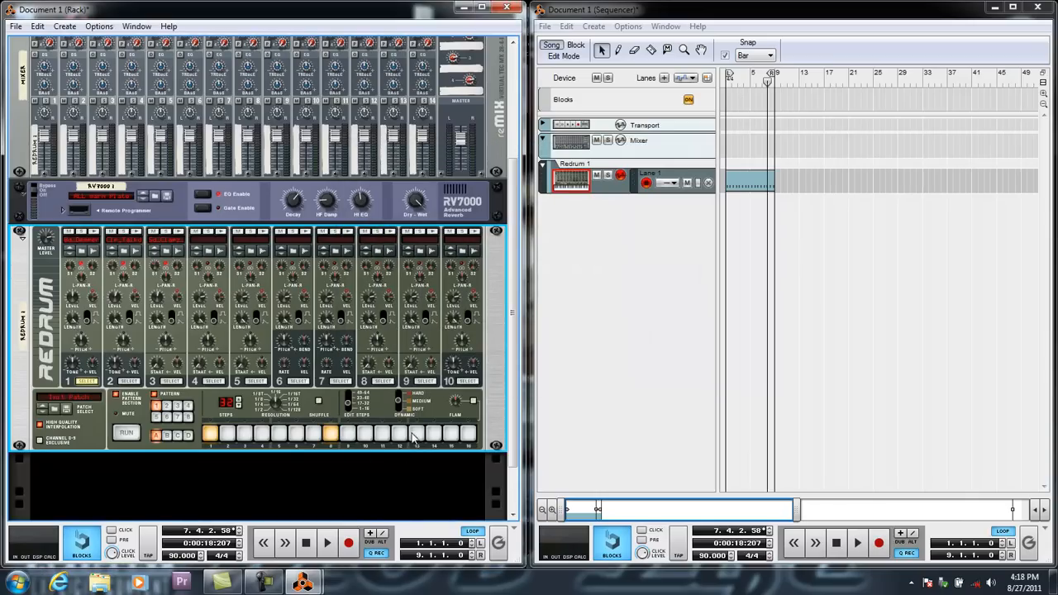
pyautogui.click(306, 543)
pyautogui.click(328, 543)
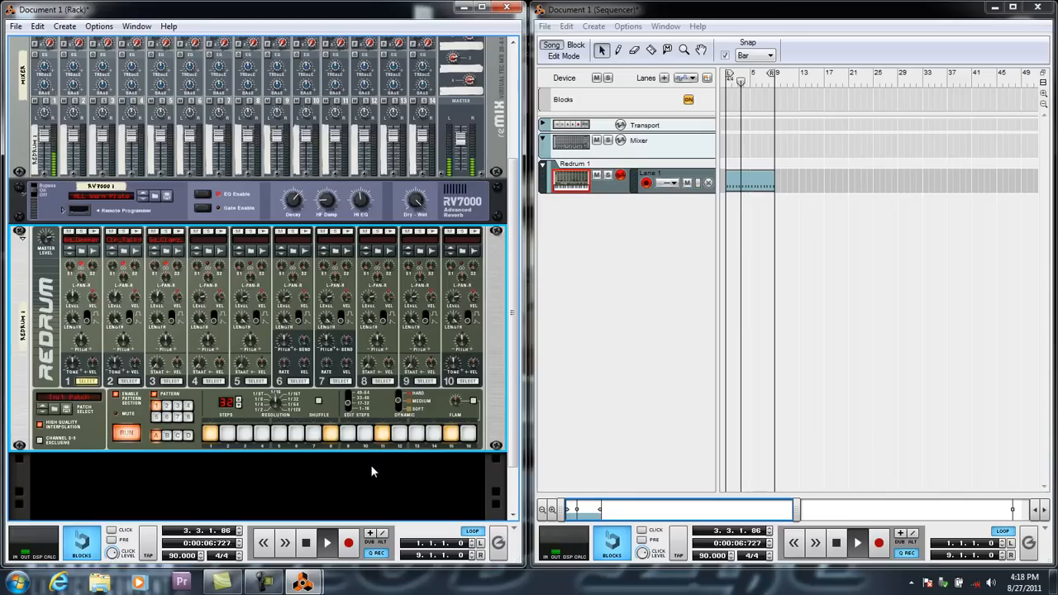
pyautogui.doubleClick(306, 543)
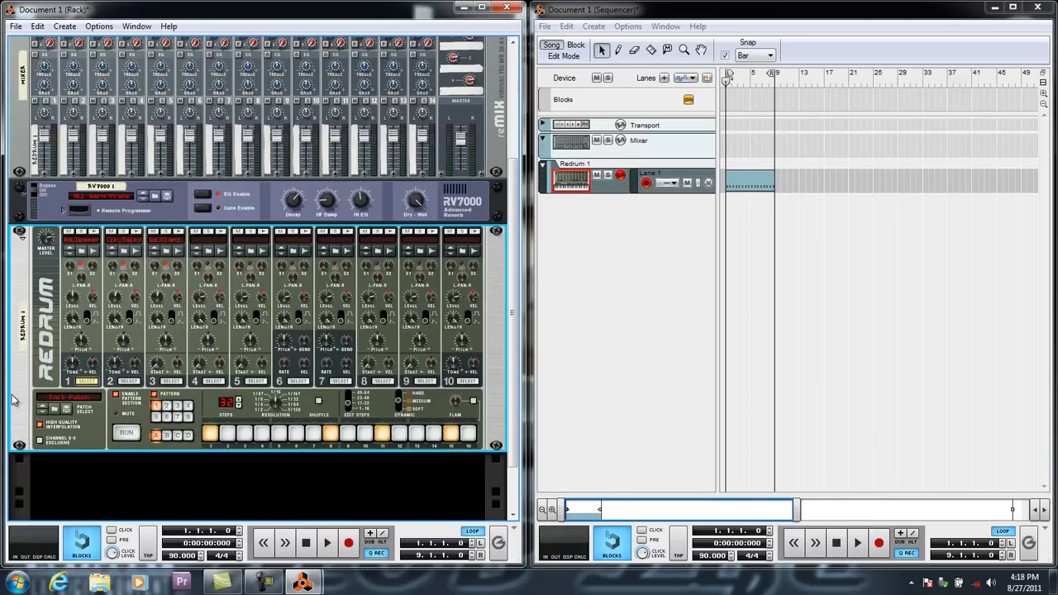
# Copy the 32-step bass drum pattern to Redrum's sequencer track.
pyautogui.rightClick(17, 401)
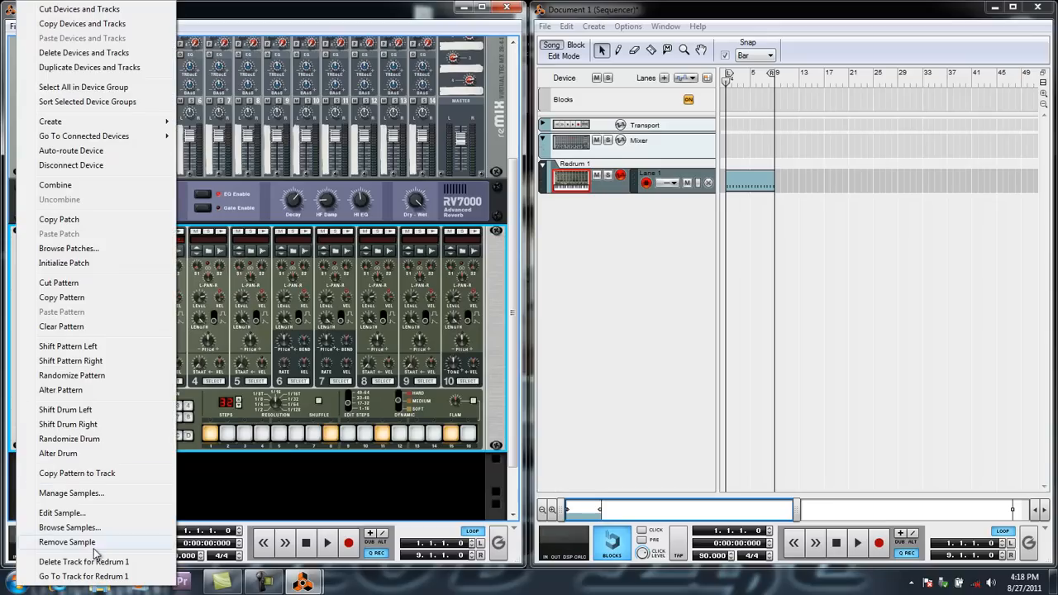
pyautogui.click(93, 475)
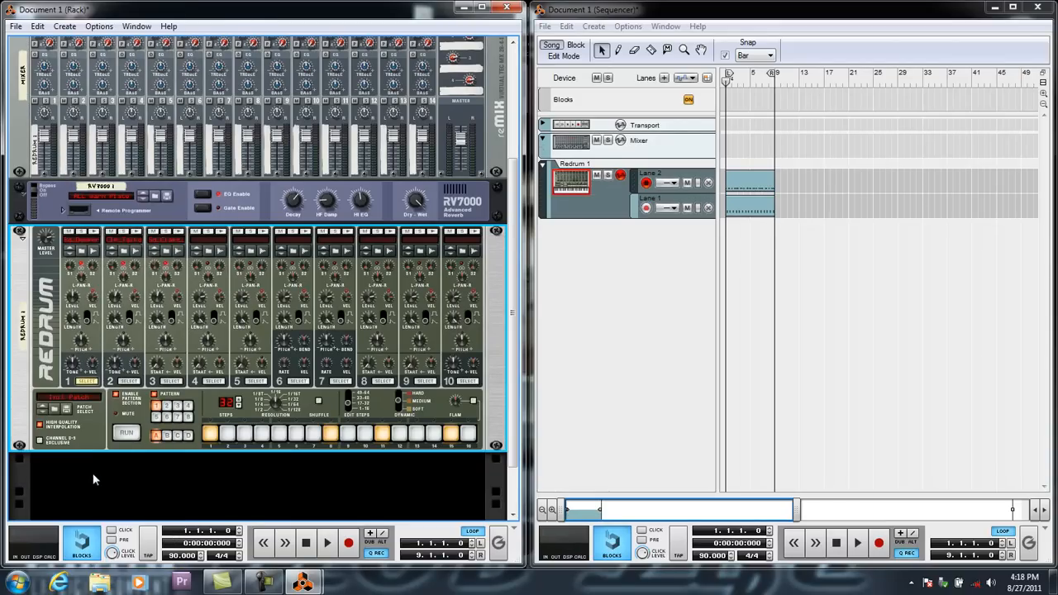
pyautogui.rightClick(209, 436)
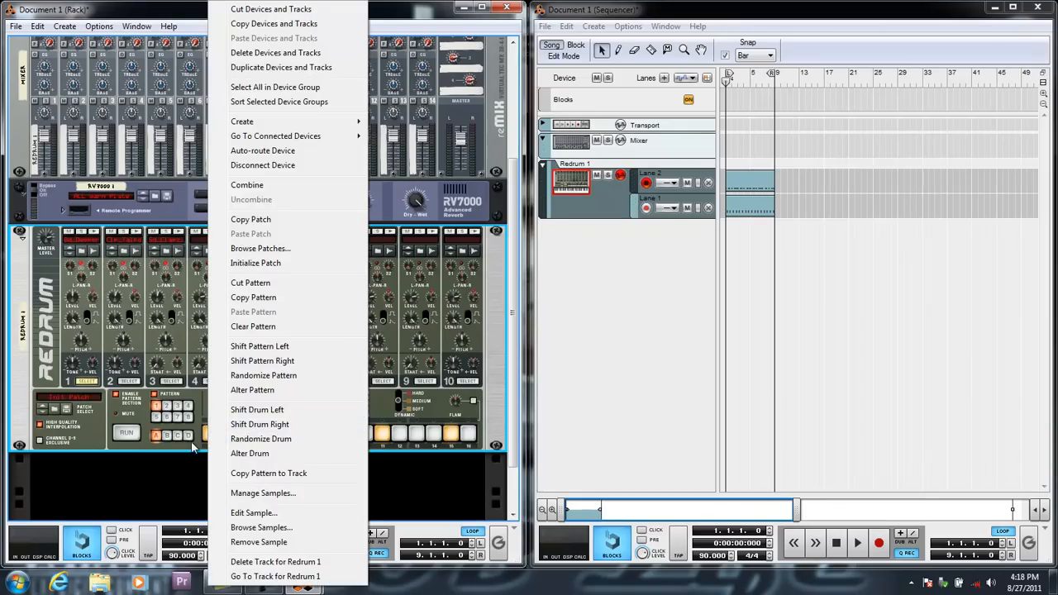
pyautogui.click(192, 443)
pyautogui.click(190, 436)
pyautogui.click(156, 436)
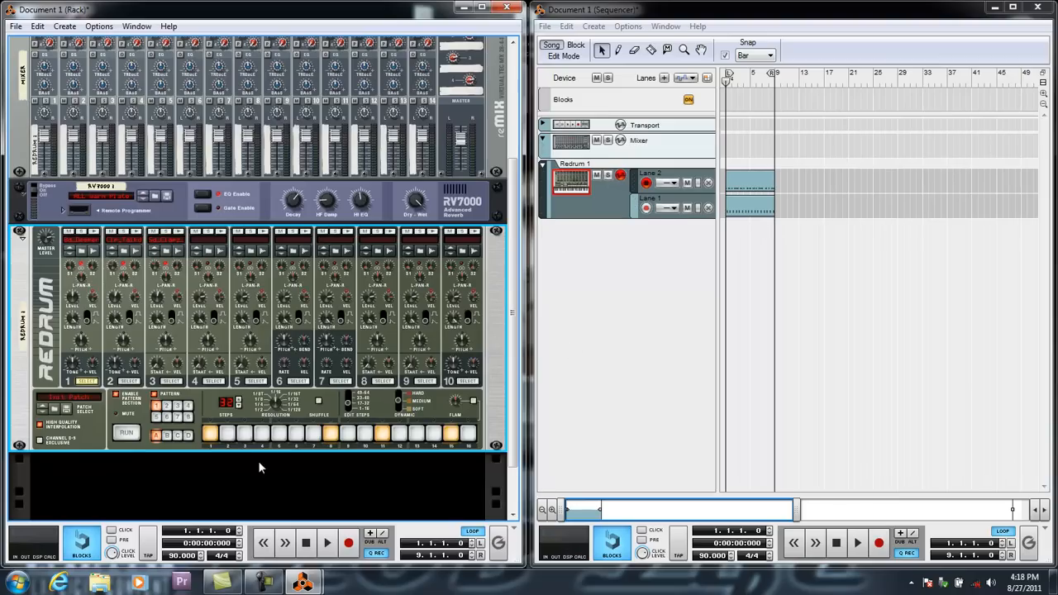
# Clear the bass drum pattern from Redrum and play the song from the copied track clips.
pyautogui.click(329, 542)
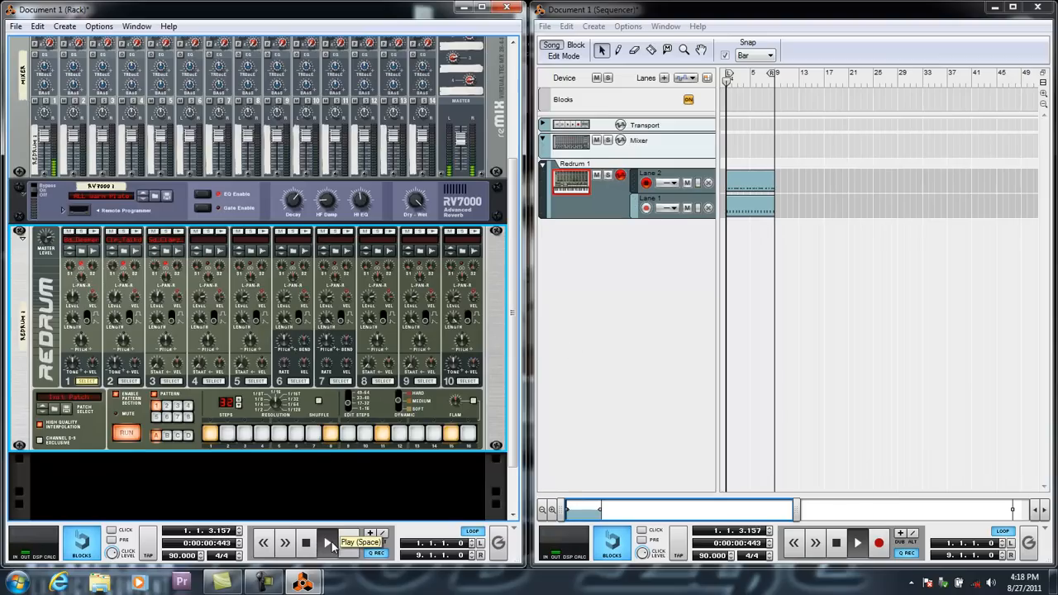
pyautogui.click(306, 548)
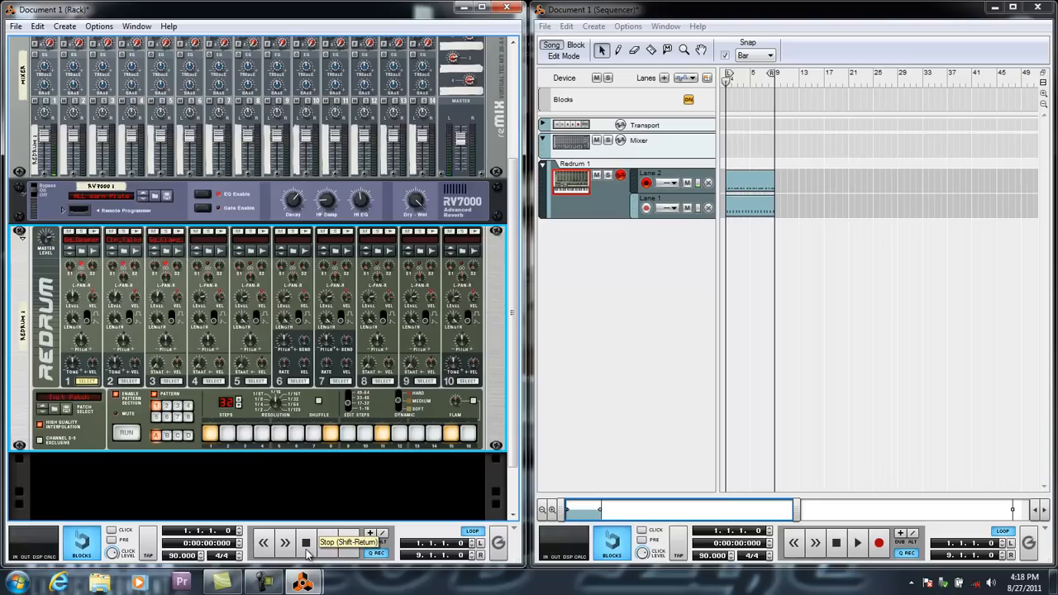
pyautogui.rightClick(211, 444)
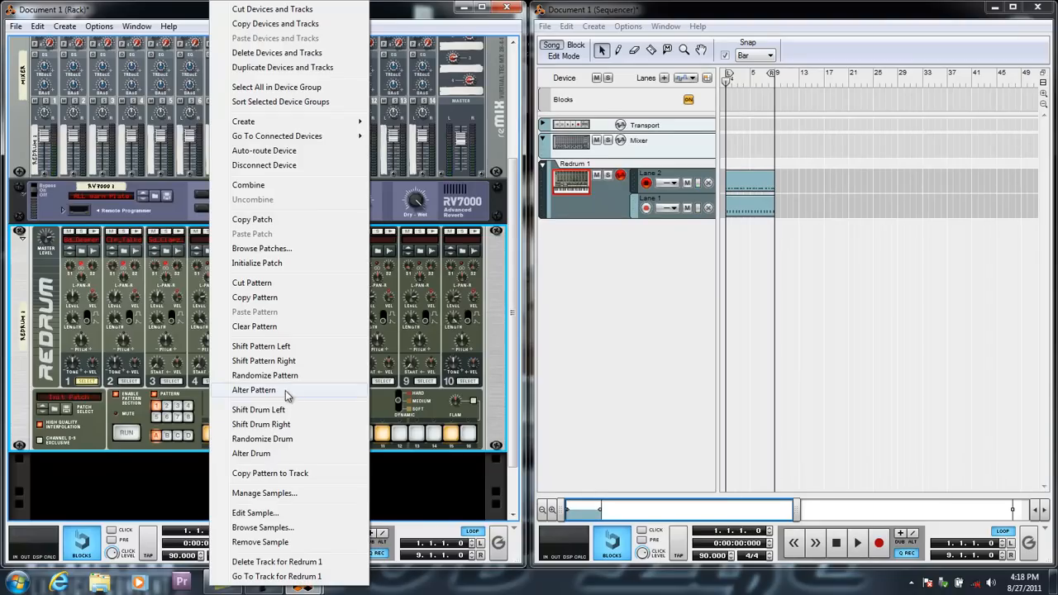
pyautogui.click(258, 329)
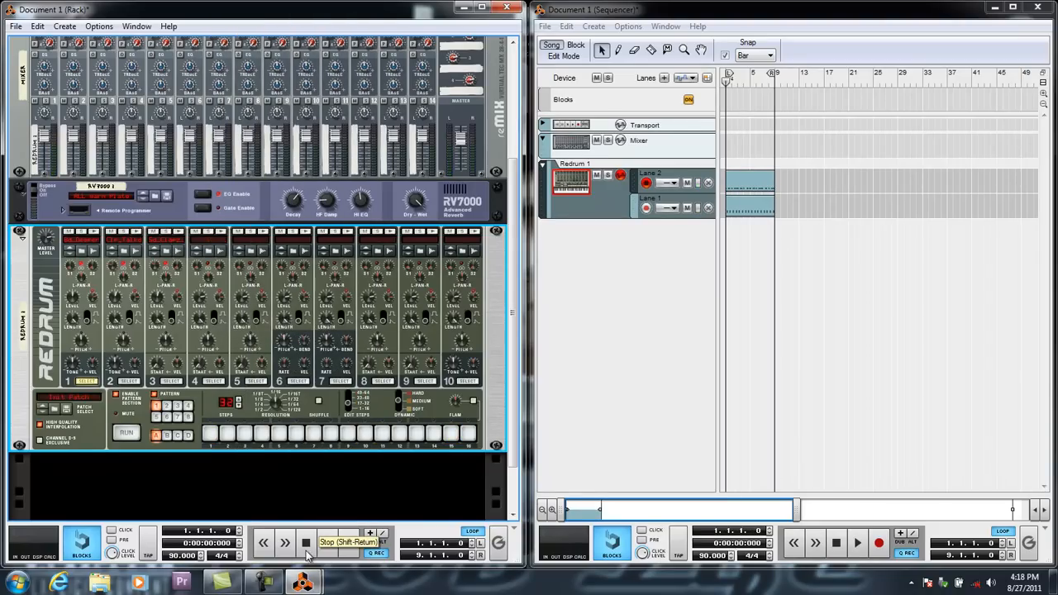
pyautogui.click(334, 548)
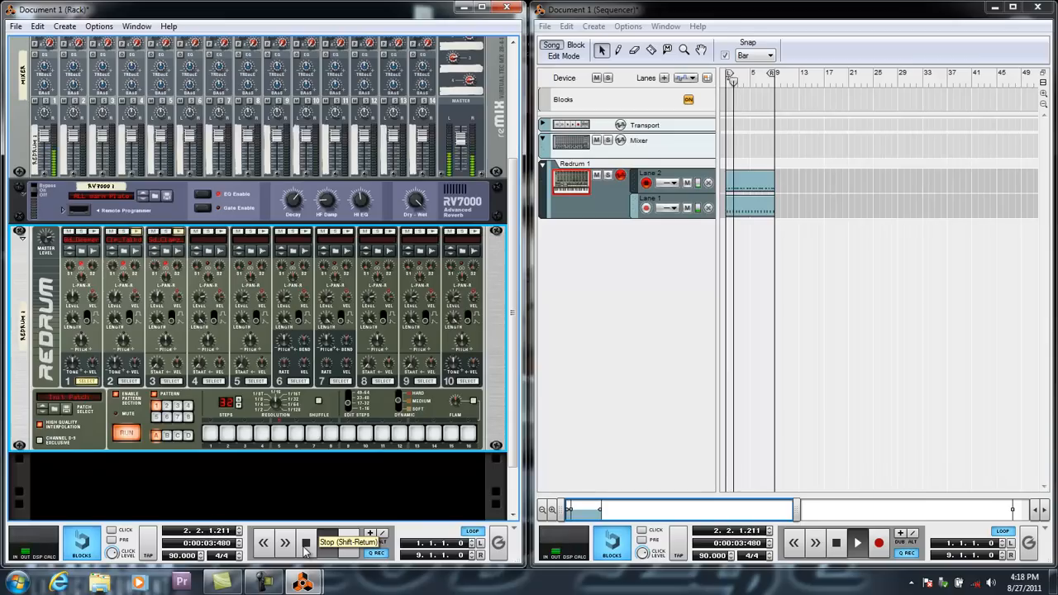
pyautogui.click(305, 546)
pyautogui.click(305, 546)
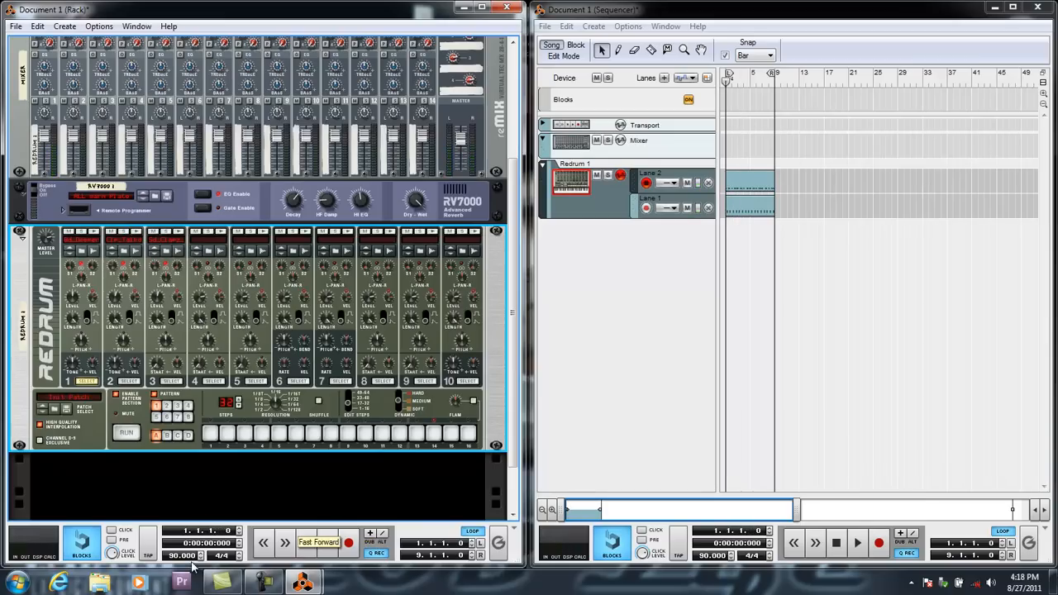
# Raise the song tempo to 101 BPM, play the beat, and bring the tempo down to 98 BPM.
pyautogui.click(200, 554)
pyautogui.click(200, 554)
pyautogui.click(201, 554)
pyautogui.click(200, 554)
pyautogui.click(200, 554)
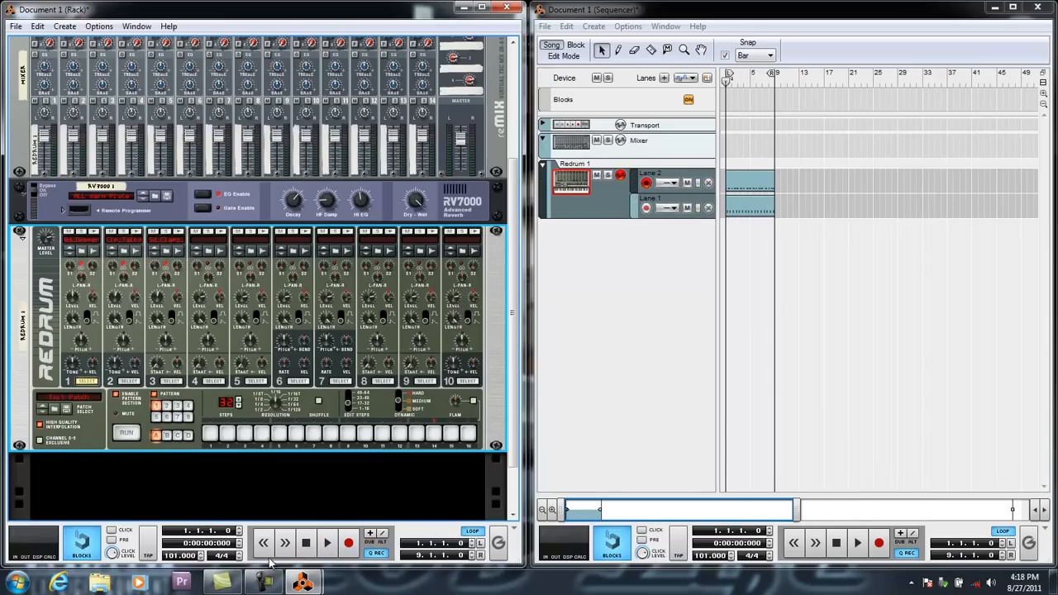
pyautogui.click(328, 543)
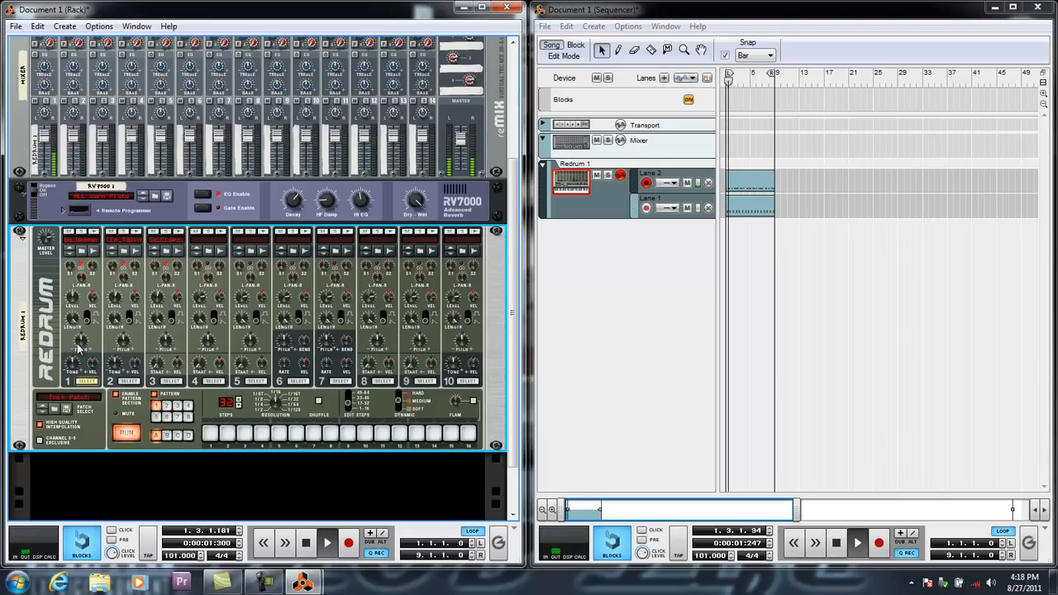
pyautogui.click(201, 558)
pyautogui.click(201, 559)
pyautogui.click(201, 559)
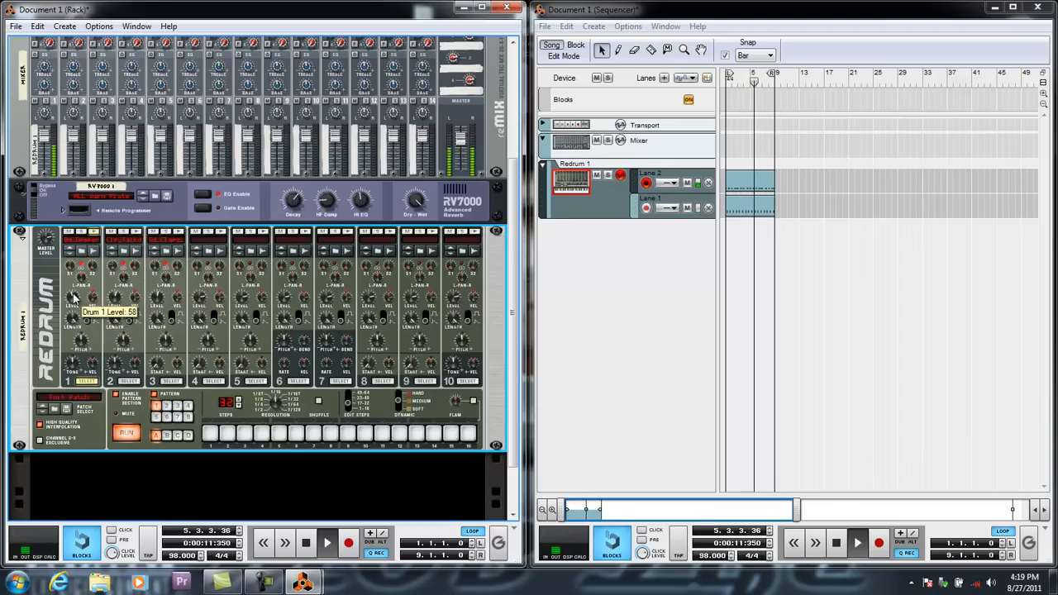
# Stop the song, set Redrum drum 1's Length to 62, and listen to the beat again.
pyautogui.press('space')
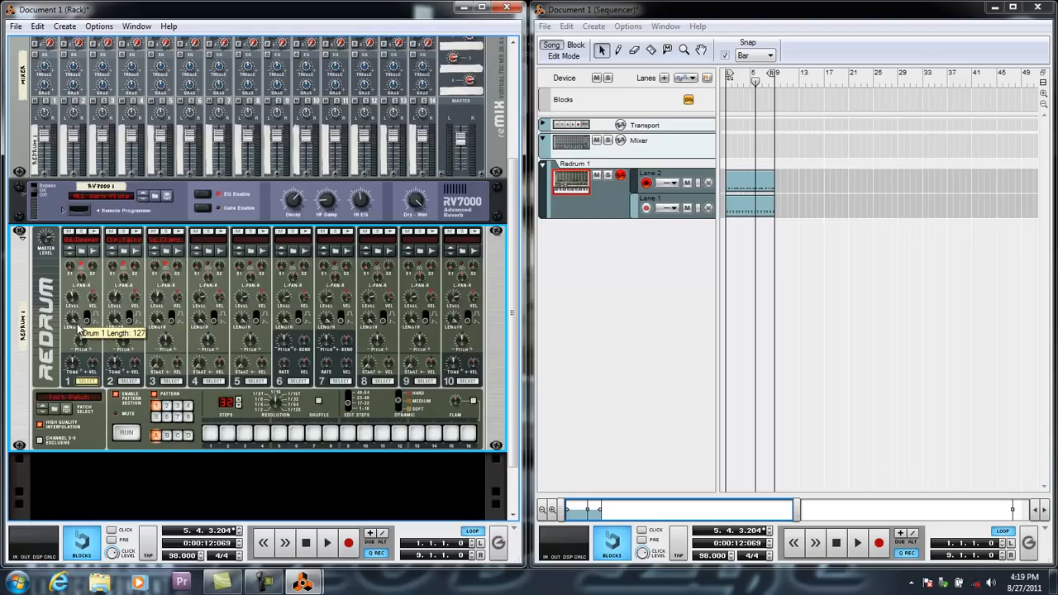
pyautogui.moveTo(77, 329); pyautogui.dragTo(76, 362)
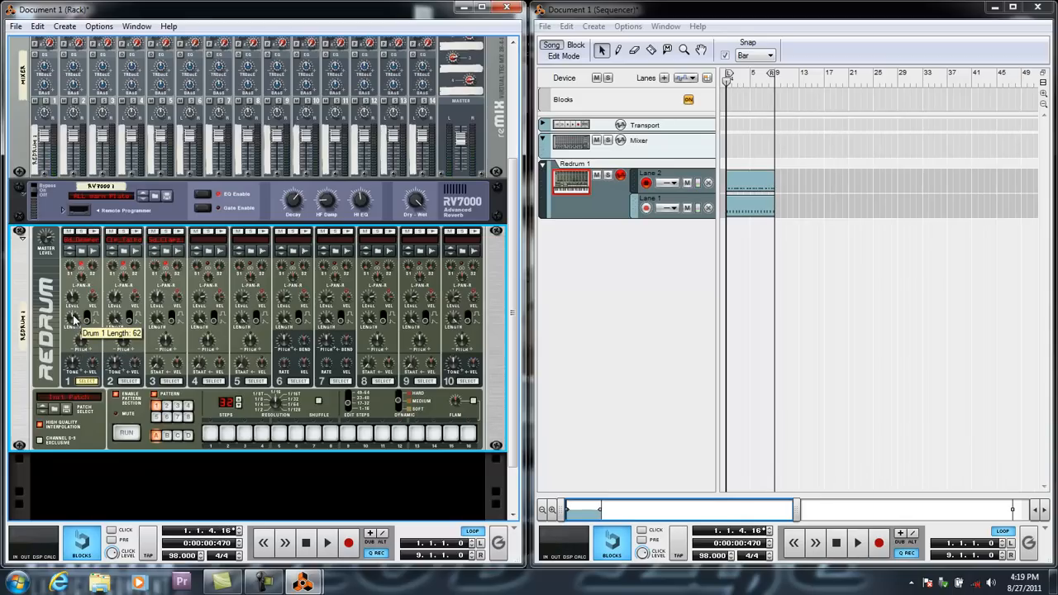
pyautogui.press('space')
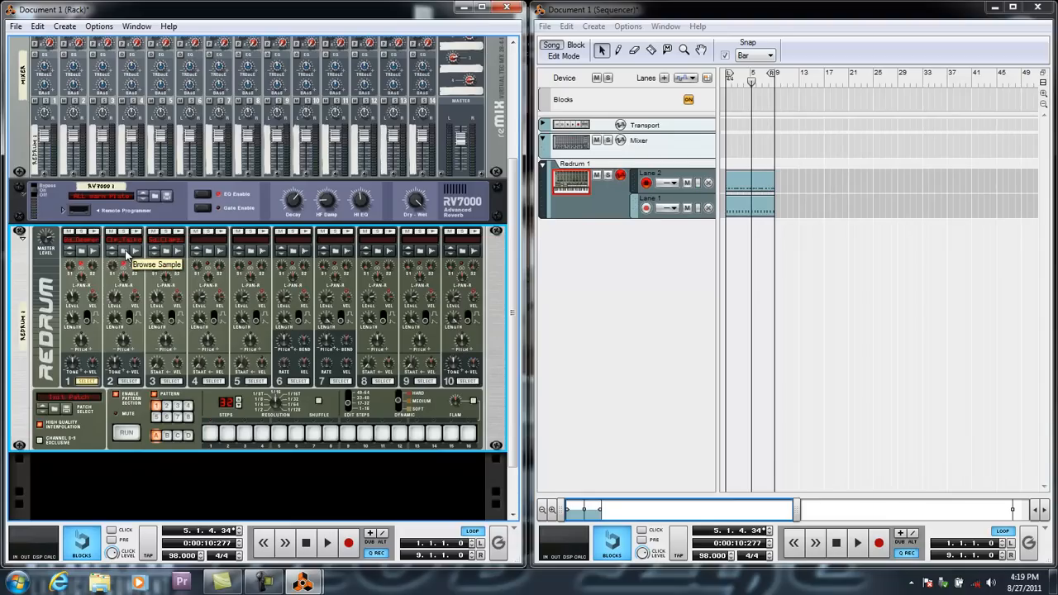
pyautogui.click(125, 253)
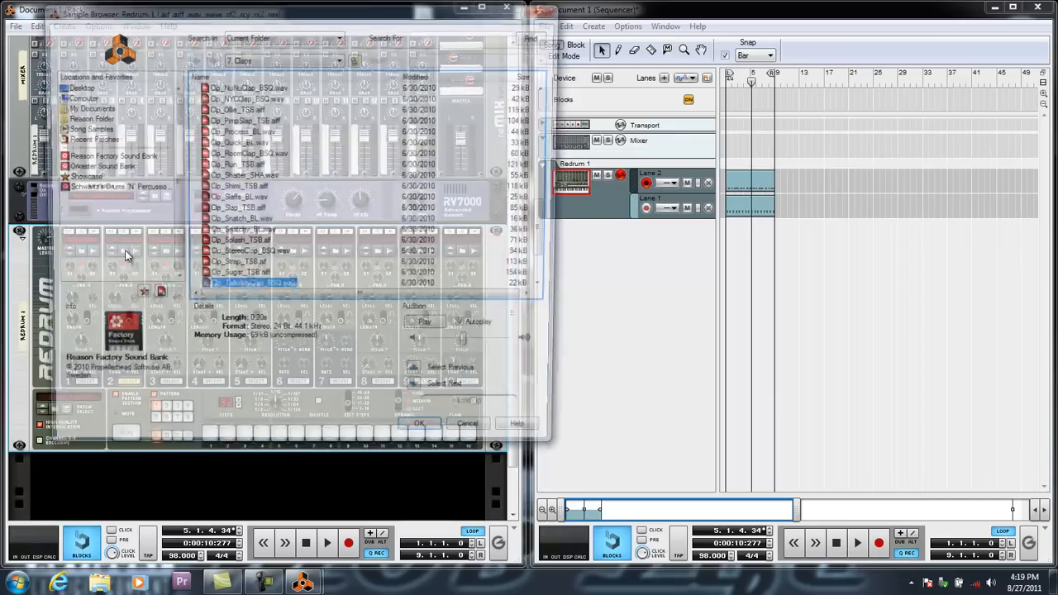
pyautogui.click(240, 220)
pyautogui.click(460, 440)
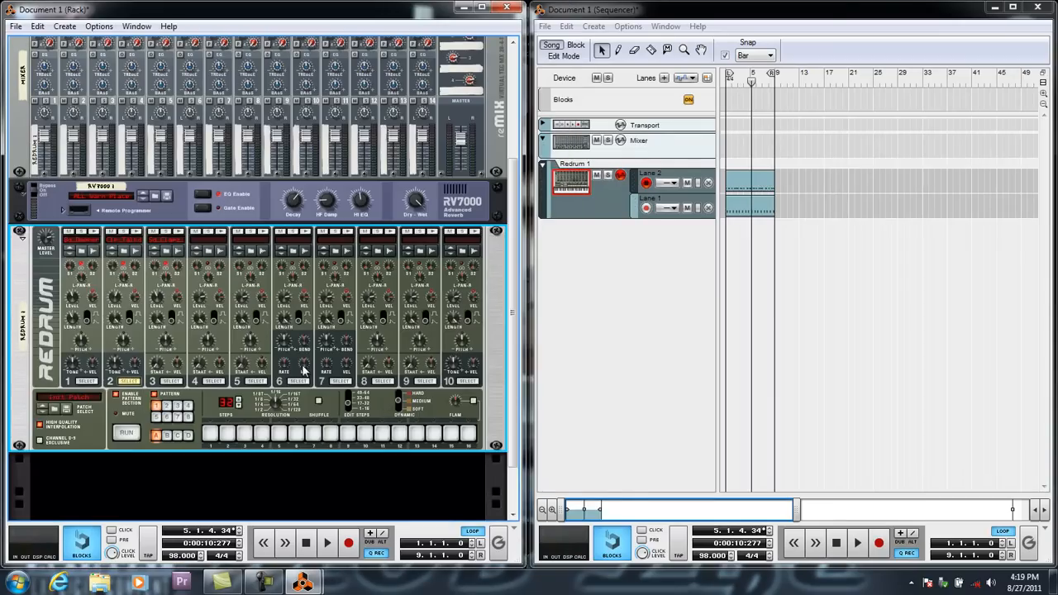
# Play the song and audition alternative samples from the 7. Claps folder for Redrum drum 2 over the beat.
pyautogui.press('space')
pyautogui.click(126, 260)
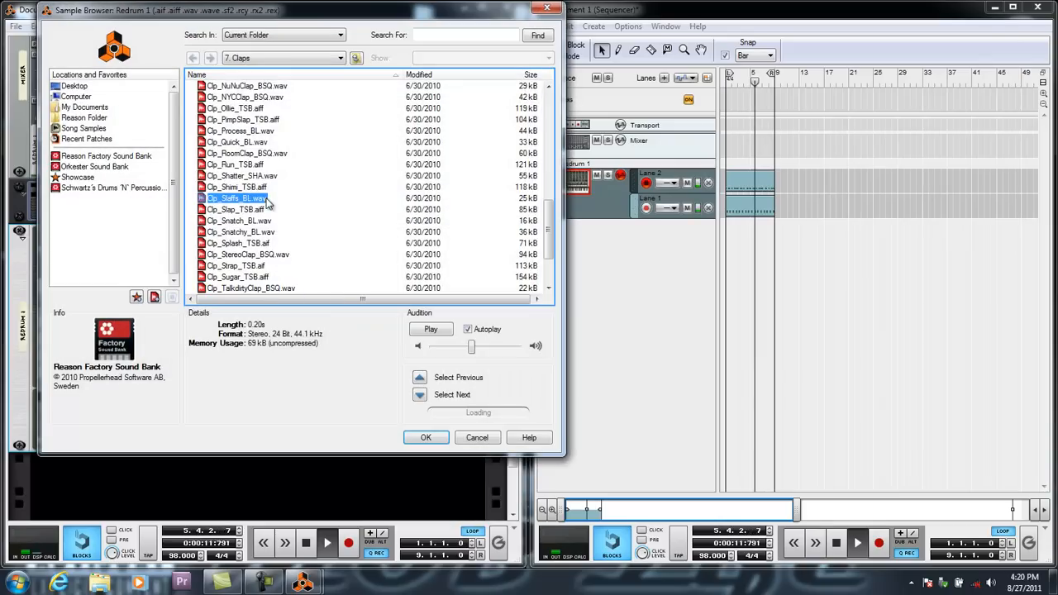
pyautogui.scroll(-2, 248, 263)
pyautogui.click(248, 258)
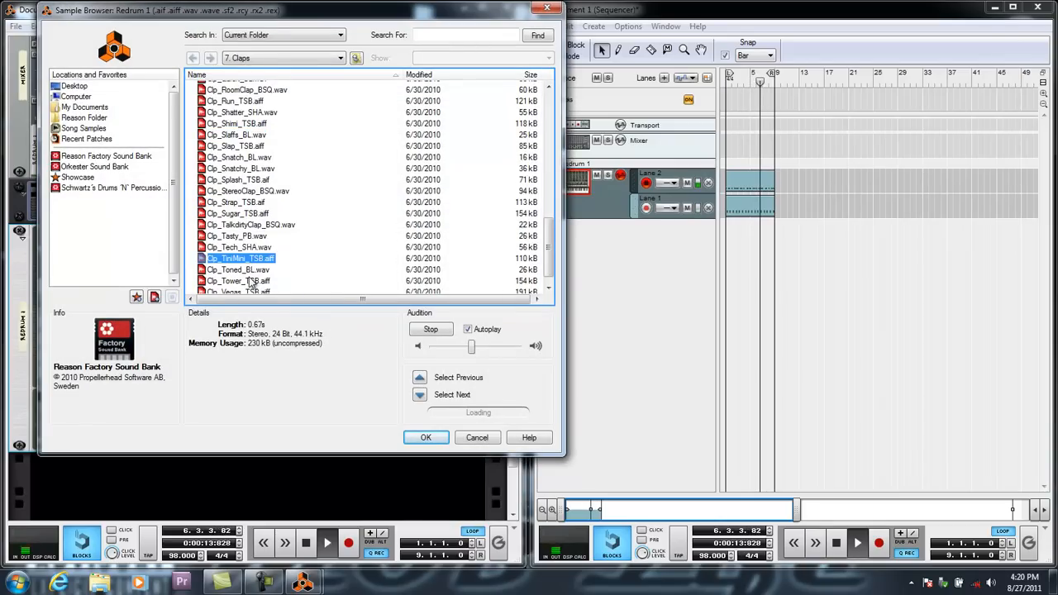
pyautogui.scroll(-1, 252, 273)
pyautogui.click(244, 256)
pyautogui.click(241, 266)
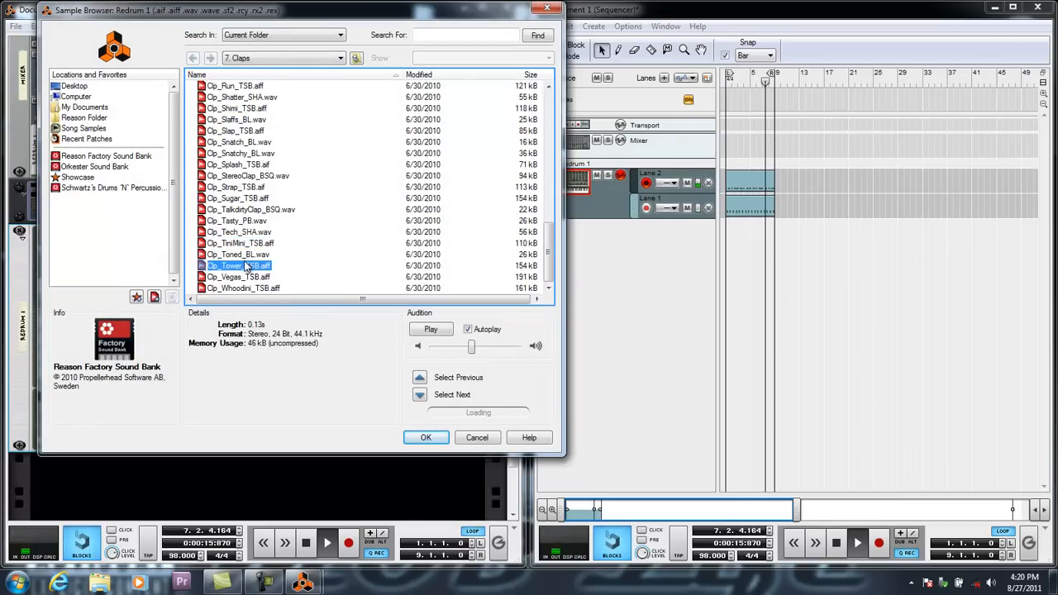
pyautogui.scroll(6, 240, 256)
pyautogui.scroll(5, 240, 257)
pyautogui.click(237, 221)
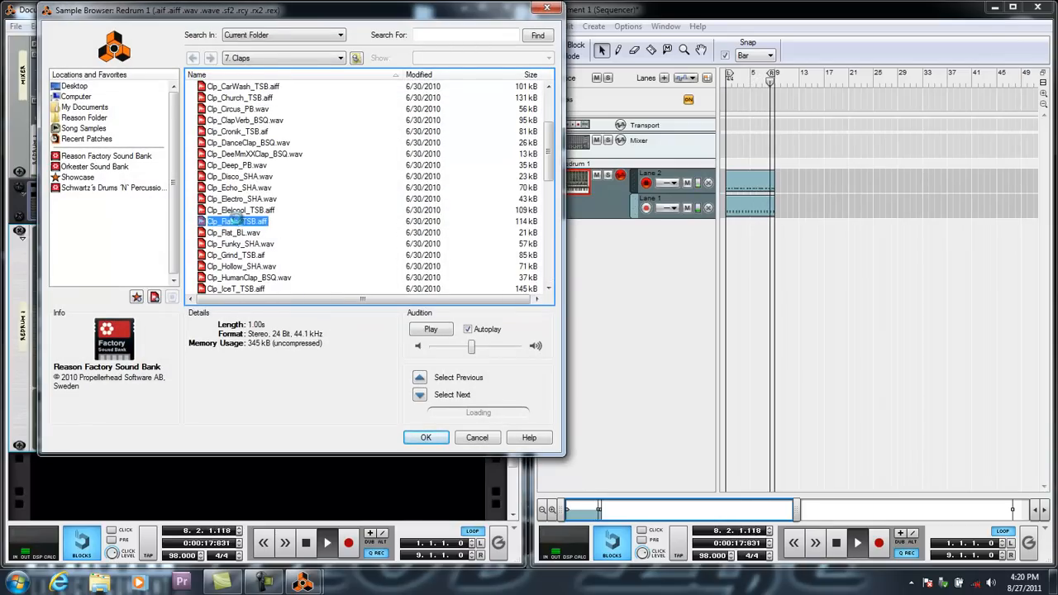
pyautogui.click(238, 166)
pyautogui.scroll(3, 238, 167)
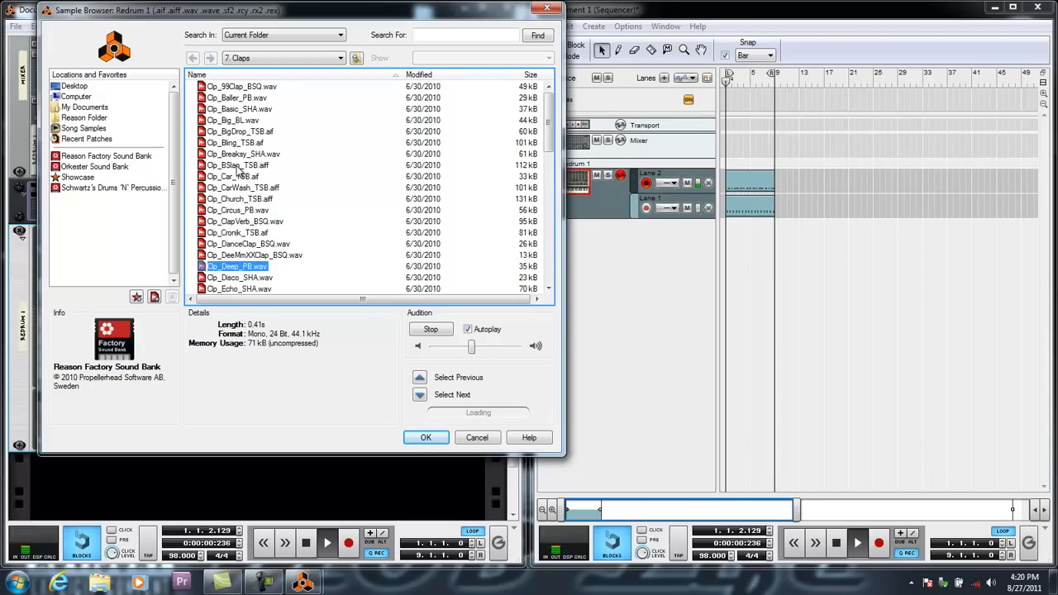
# Compare the first claps from Clp_99Clap_BSQ.wav to Clp_Big_BL.wav against the beat, and load Clp_Baller_PB.wav into drum 2.
pyautogui.click(241, 87)
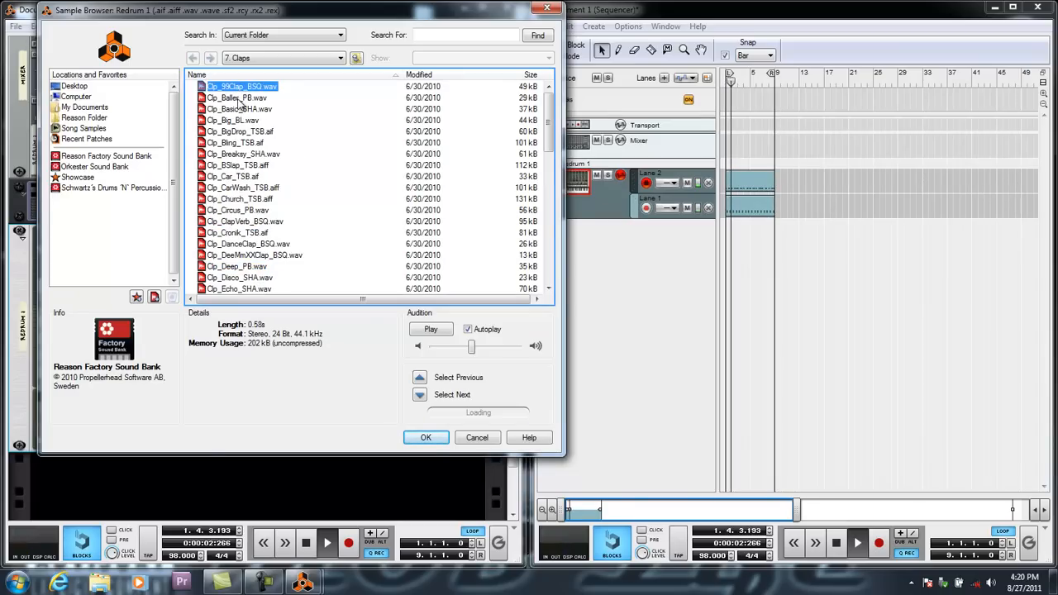
pyautogui.click(238, 98)
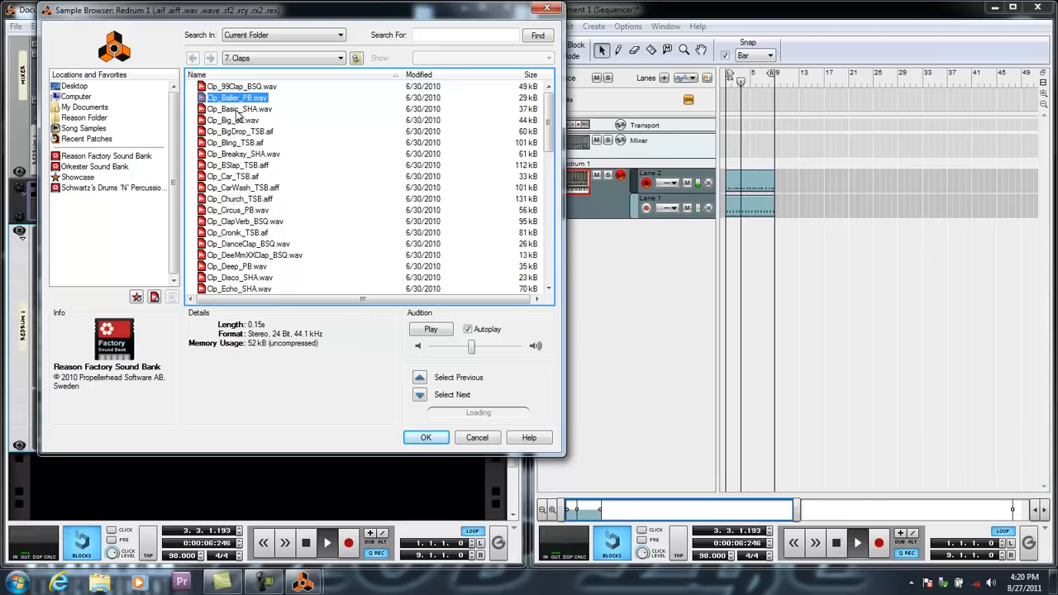
pyautogui.click(238, 110)
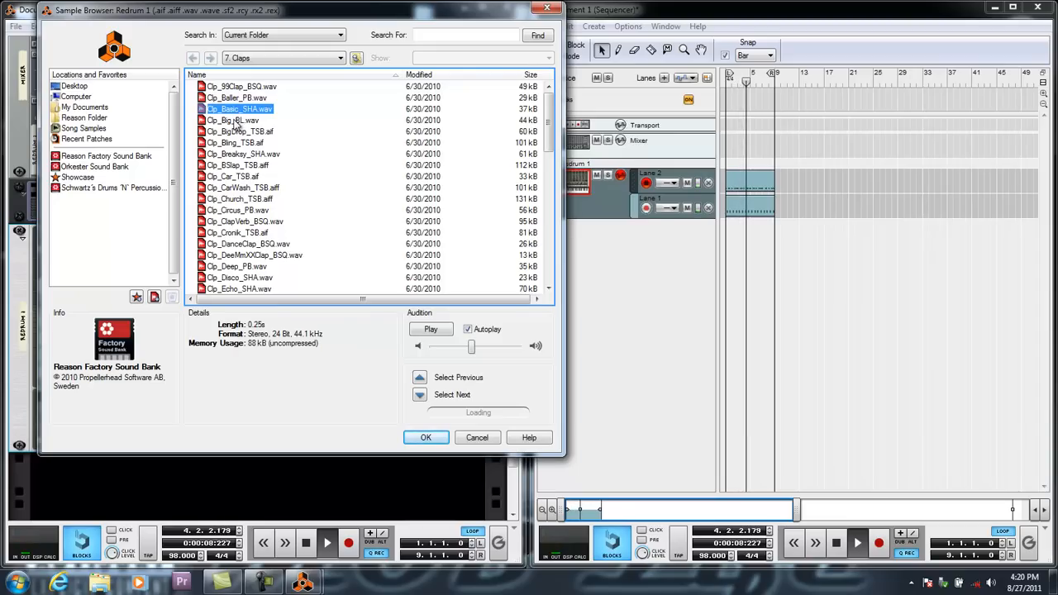
pyautogui.click(235, 121)
pyautogui.click(234, 98)
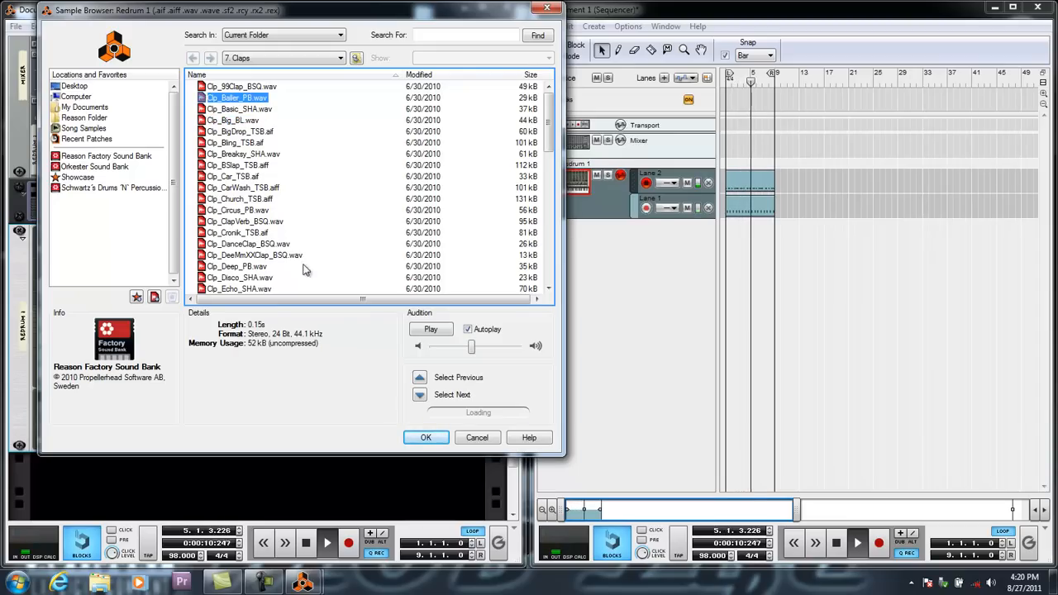
pyautogui.click(424, 439)
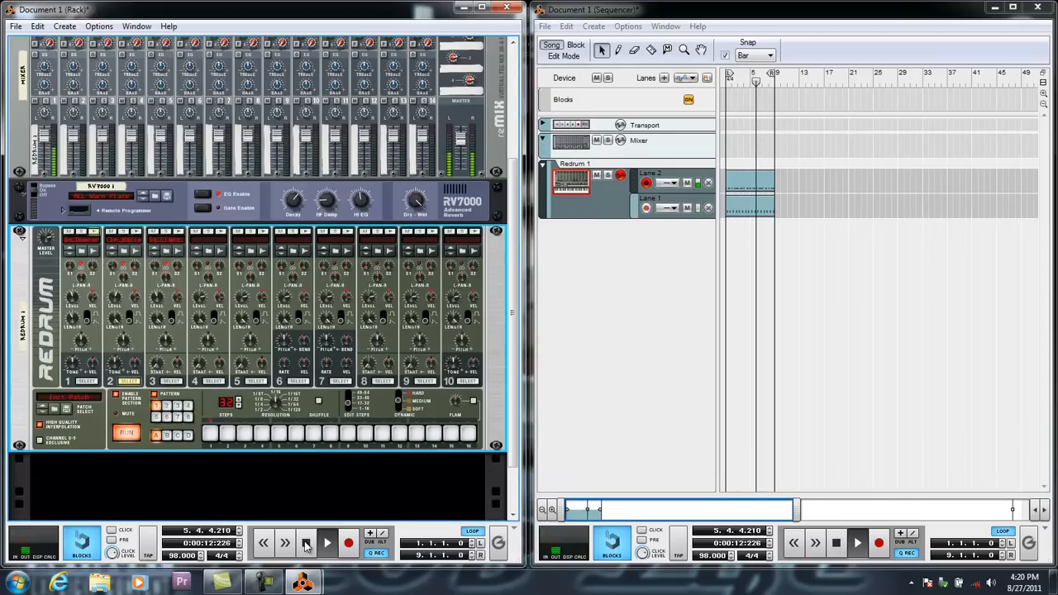
# Raise Redrum drum 2's Level slightly, and stop the song with the playhead back at the start.
pyautogui.moveTo(117, 306); pyautogui.dragTo(120, 303)
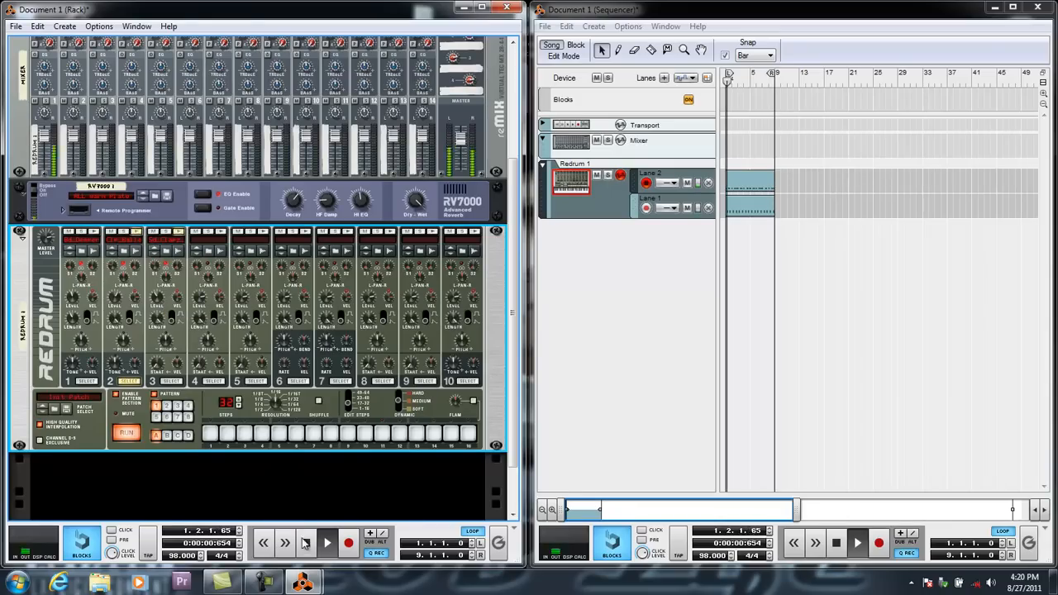
pyautogui.doubleClick(305, 543)
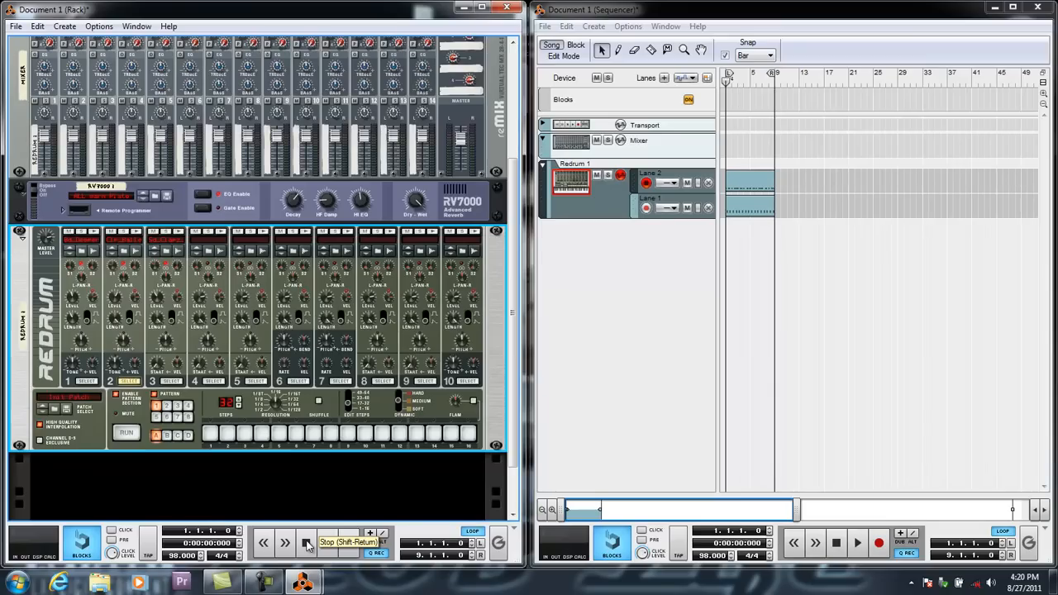
# Select Redrum drum 4 and open the Reason Factory Sound Bank's Kong Sounds & Samples, 3. Hi Hats folder for its sample.
pyautogui.click(213, 382)
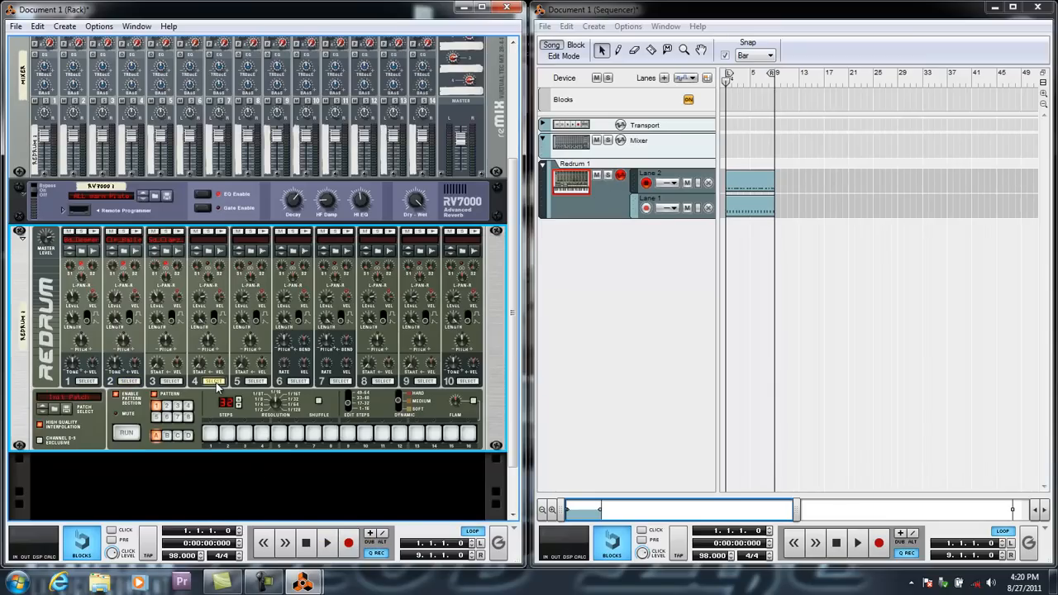
pyautogui.click(214, 252)
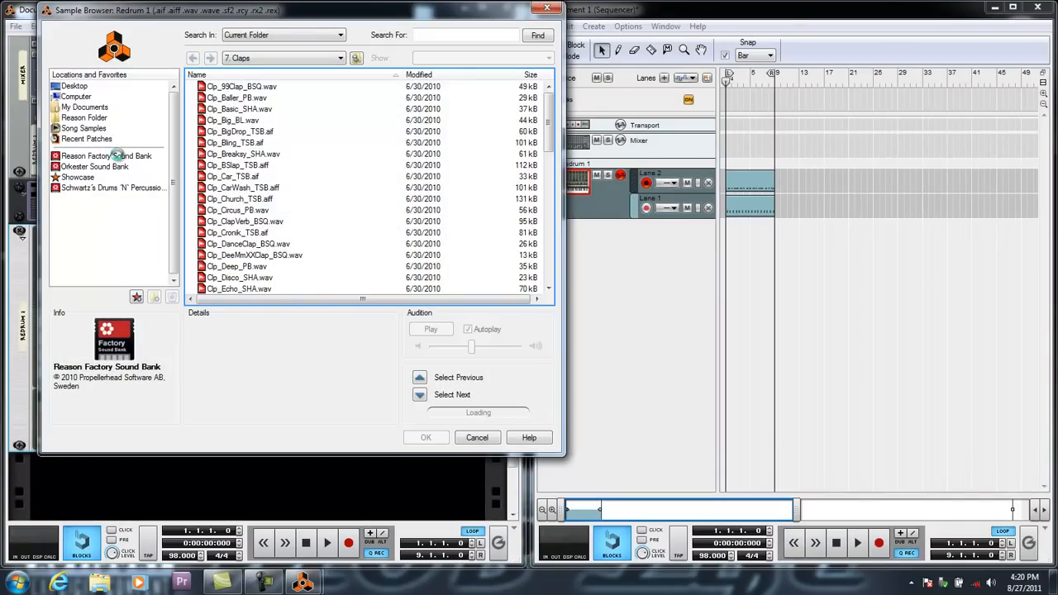
pyautogui.click(117, 156)
pyautogui.doubleClick(231, 165)
pyautogui.doubleClick(225, 111)
pyautogui.doubleClick(226, 109)
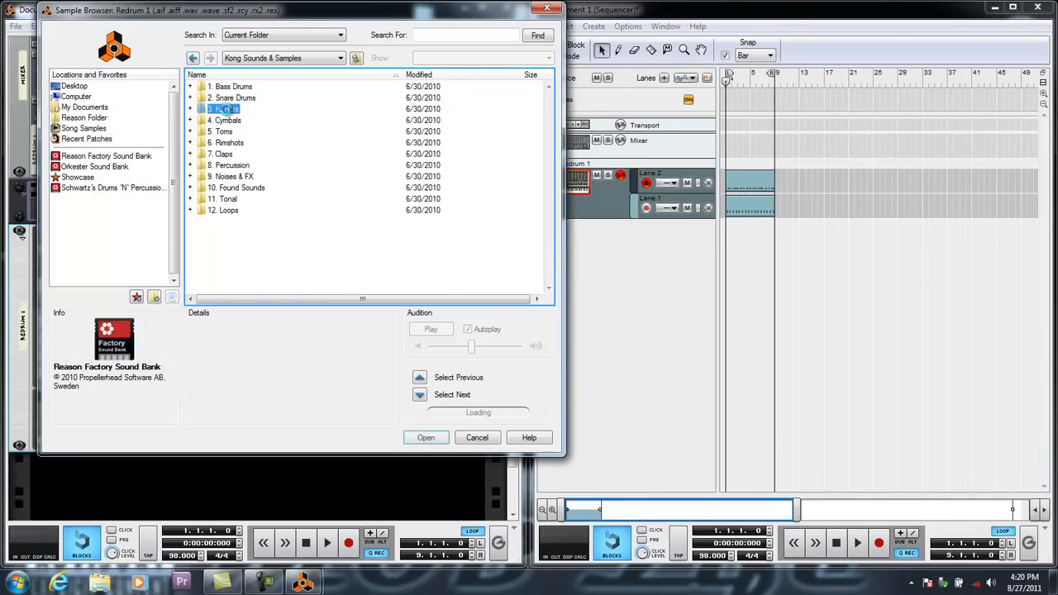
# Audition the first hi-hat samples in the folder for drum 4, up to Hh_Close_SHA.wav.
pyautogui.click(228, 119)
pyautogui.click(236, 165)
pyautogui.click(231, 121)
pyautogui.click(231, 98)
pyautogui.click(231, 87)
pyautogui.click(234, 108)
pyautogui.click(236, 131)
pyautogui.click(236, 166)
pyautogui.click(235, 176)
pyautogui.click(235, 210)
pyautogui.click(233, 231)
pyautogui.click(233, 246)
pyautogui.click(238, 254)
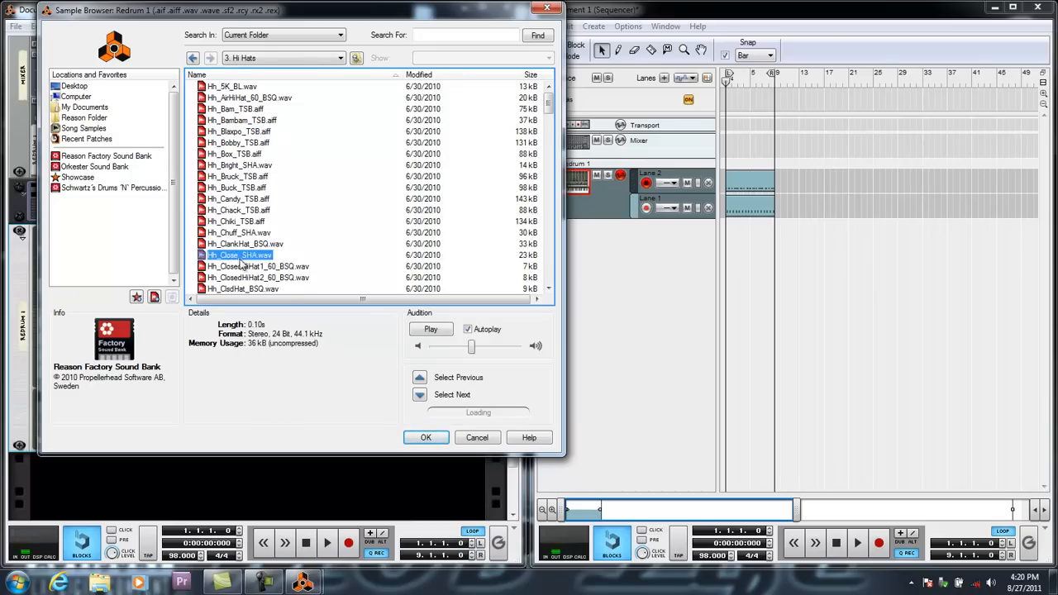
# Continue auditioning hi-hats beyond Hh_Close_SHA.wav, comparing candidates one by one for drum 4.
pyautogui.scroll(-1, 240, 254)
pyautogui.click(238, 204)
pyautogui.click(240, 227)
pyautogui.click(240, 248)
pyautogui.click(240, 258)
pyautogui.click(240, 270)
pyautogui.click(240, 281)
pyautogui.scroll(-3, 240, 248)
pyautogui.click(239, 208)
pyautogui.click(239, 220)
pyautogui.click(239, 231)
pyautogui.click(240, 243)
pyautogui.click(240, 254)
pyautogui.click(238, 264)
pyautogui.click(238, 276)
pyautogui.click(238, 254)
pyautogui.click(238, 242)
# Audition further hi-hats and load Hh_Makina_TSB.aiff into Redrum drum 4.
pyautogui.scroll(-3, 238, 243)
pyautogui.click(239, 227)
pyautogui.click(239, 249)
pyautogui.click(241, 271)
pyautogui.click(242, 282)
pyautogui.scroll(-2, 241, 256)
pyautogui.click(241, 242)
pyautogui.click(241, 265)
pyautogui.click(241, 275)
pyautogui.scroll(-2, 242, 273)
pyautogui.click(244, 244)
pyautogui.click(245, 257)
pyautogui.click(246, 268)
pyautogui.click(245, 257)
pyautogui.click(424, 437)
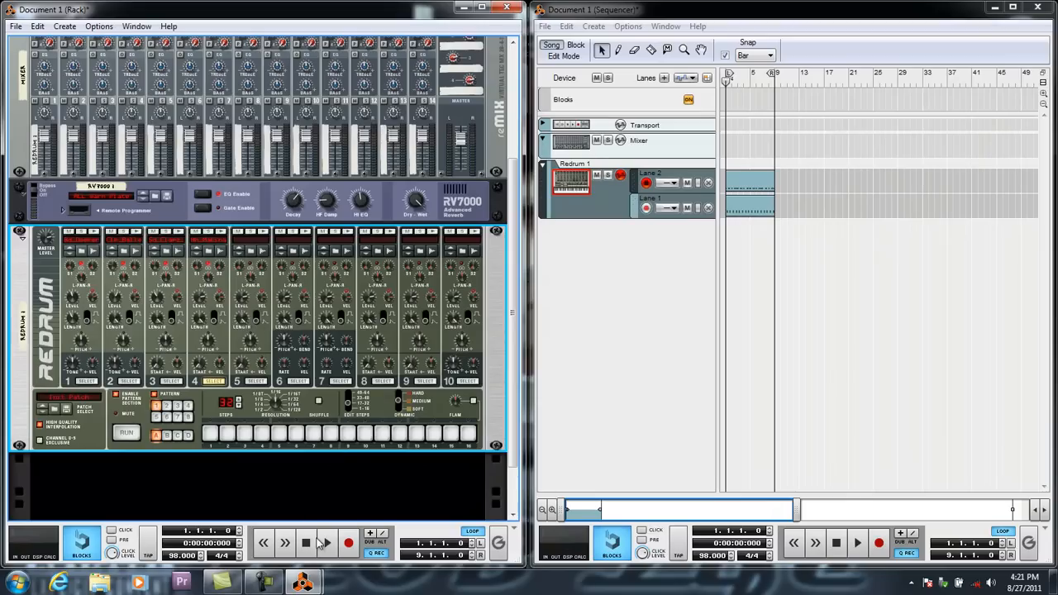
# Try drum 4's hi-hat on all 16 visible steps while the song plays, clear those steps, and stop playback.
pyautogui.click(323, 543)
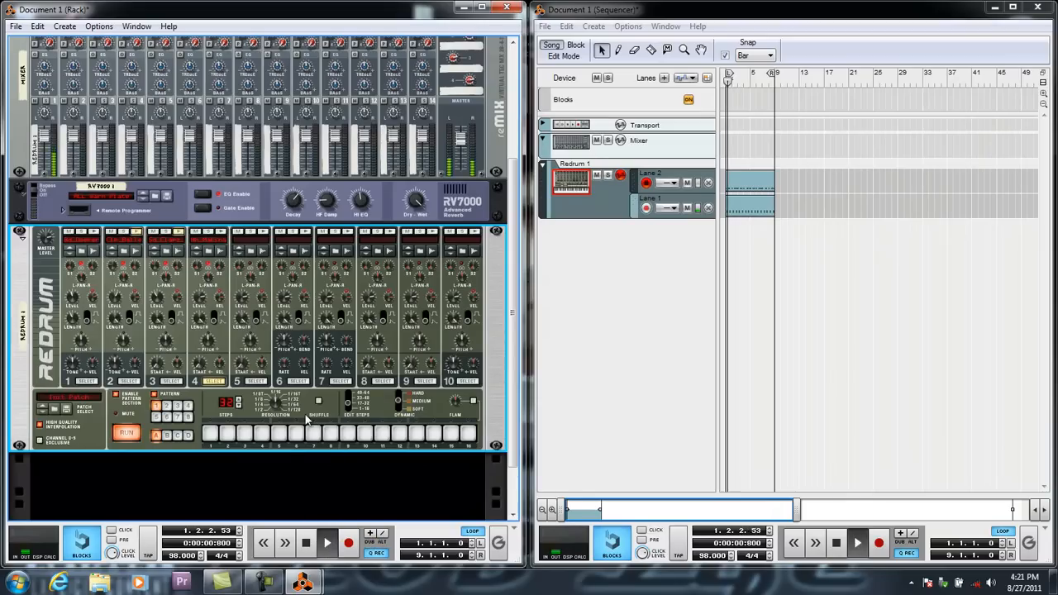
pyautogui.moveTo(210, 433); pyautogui.dragTo(468, 434)
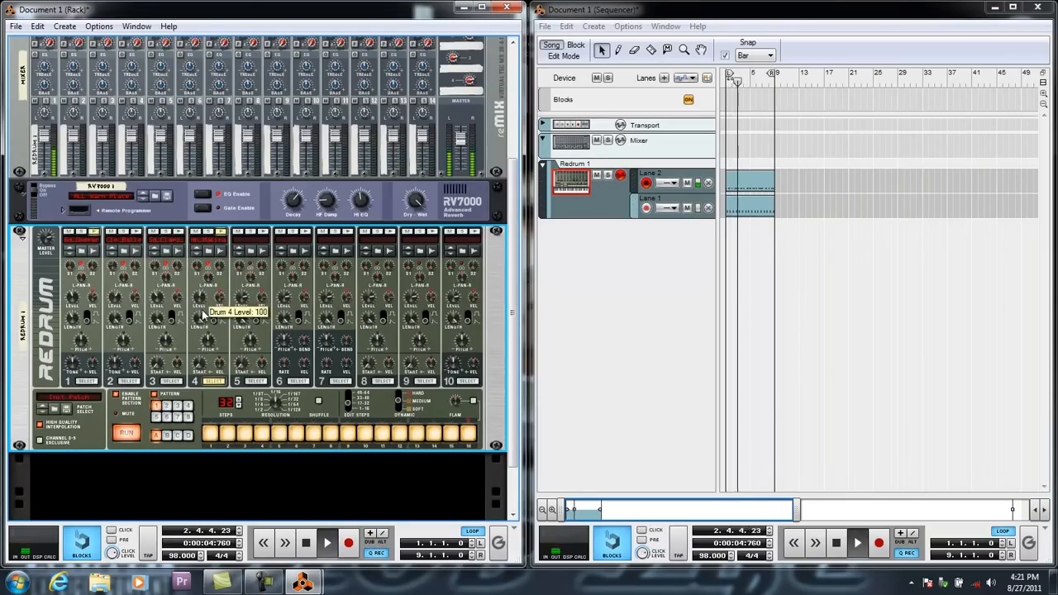
pyautogui.moveTo(468, 433); pyautogui.dragTo(205, 436)
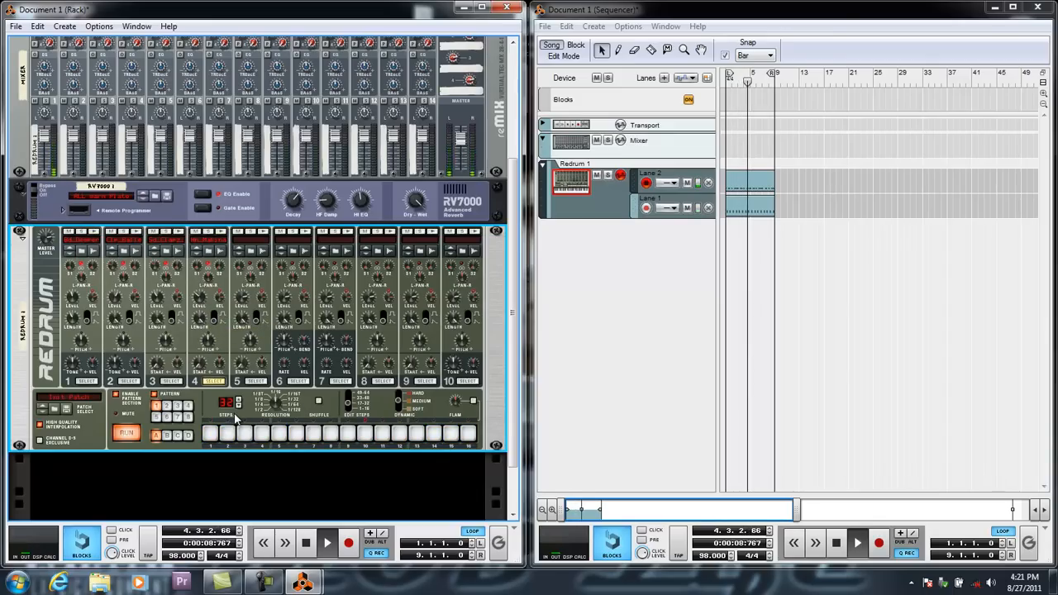
pyautogui.press('space')
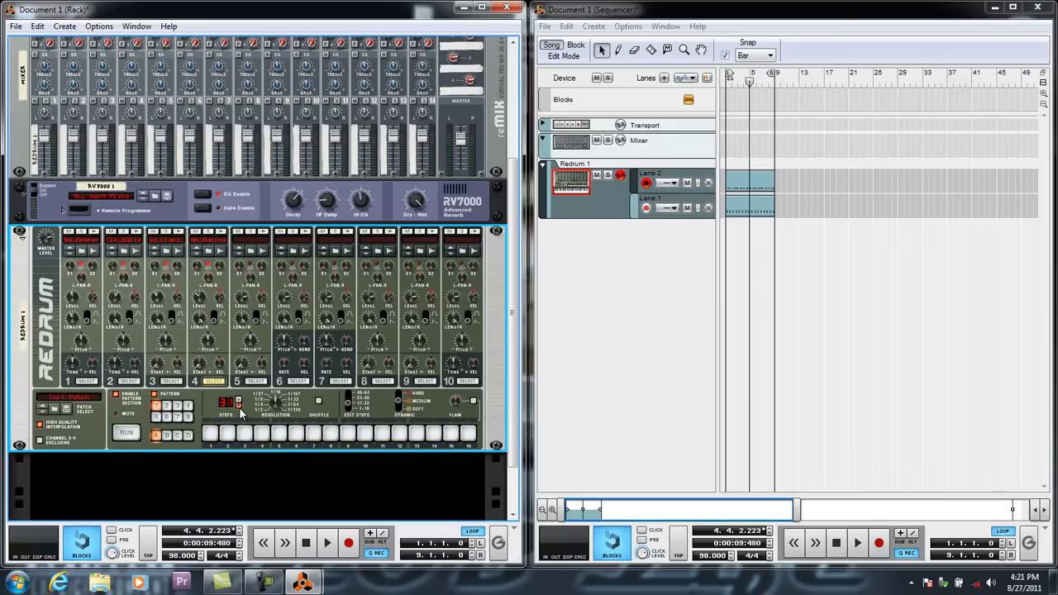
# Set the Redrum pattern length to 16 steps, program drum 4's hi-hat on the odd steps plus step 8, and play the beat.
pyautogui.click(240, 408)
pyautogui.click(239, 407)
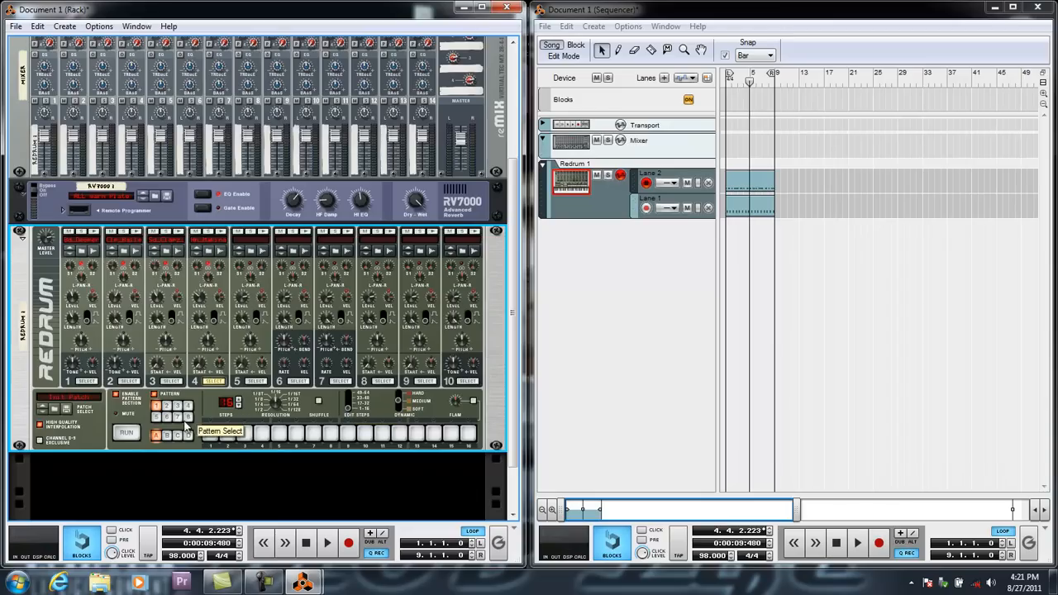
pyautogui.click(244, 435)
pyautogui.click(261, 435)
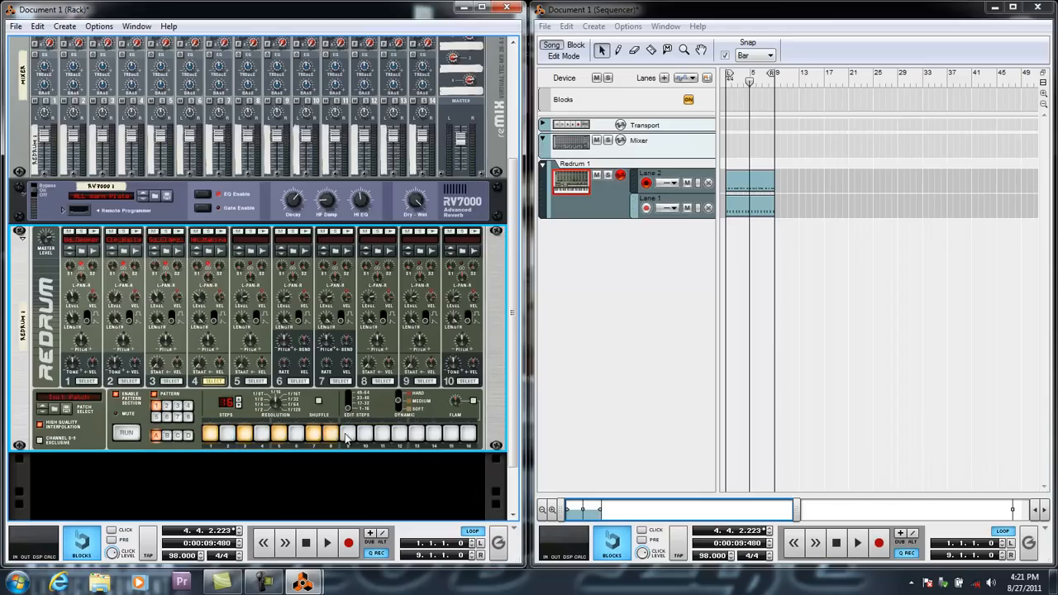
pyautogui.click(450, 435)
pyautogui.press('space')
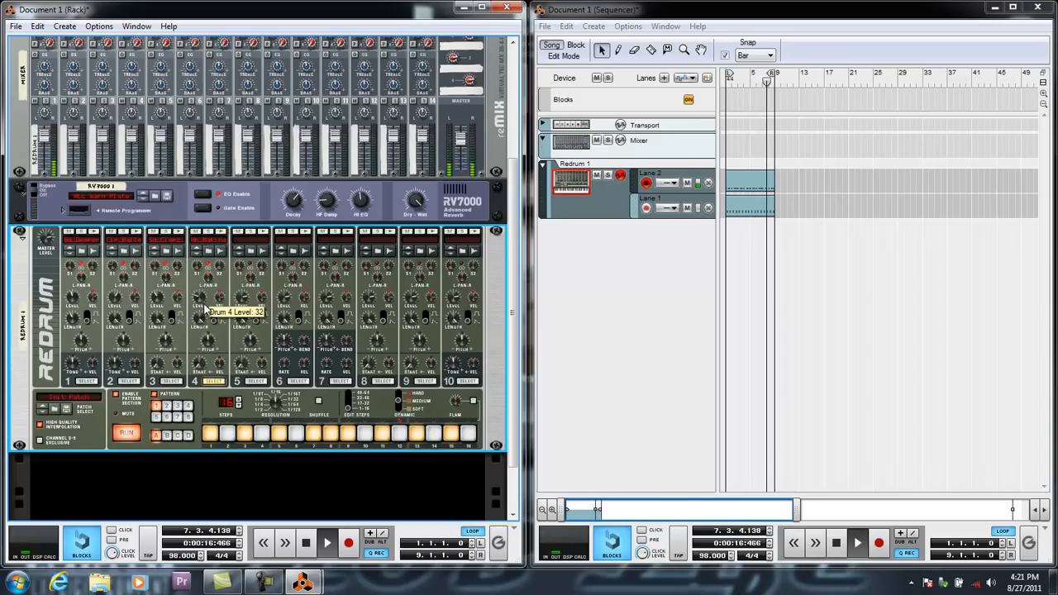
# Reopen drum 4's sample browser during playback and audition replacement hi-hats from Hh_Machine_TSB.aiff to Hh_Norman_TSB.aiff.
pyautogui.click(199, 250)
pyautogui.click(232, 264)
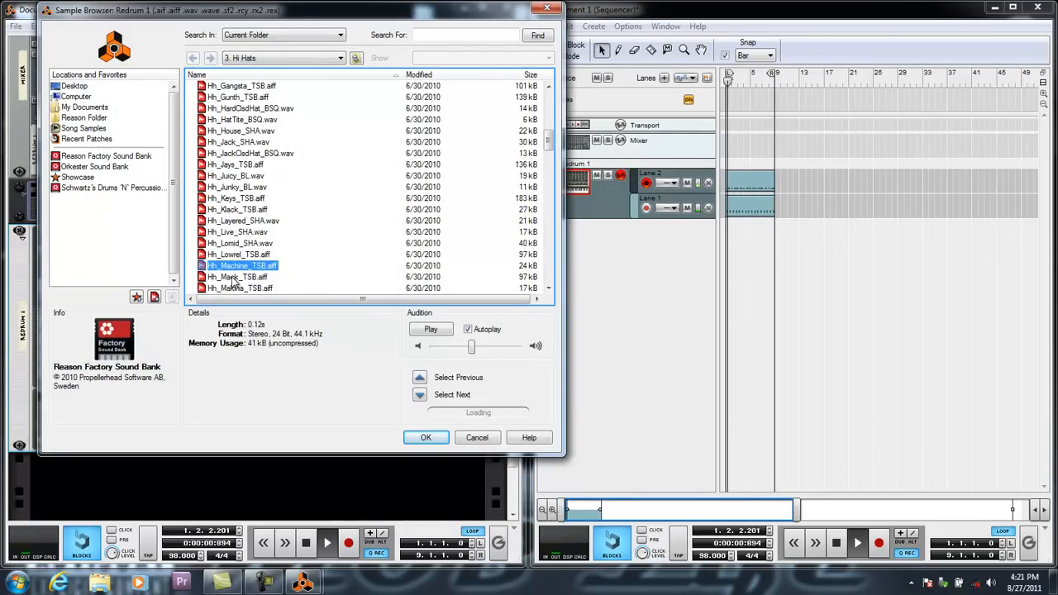
pyautogui.click(234, 278)
pyautogui.scroll(-2, 236, 264)
pyautogui.click(239, 259)
pyautogui.scroll(-1, 239, 269)
pyautogui.click(239, 238)
pyautogui.click(238, 271)
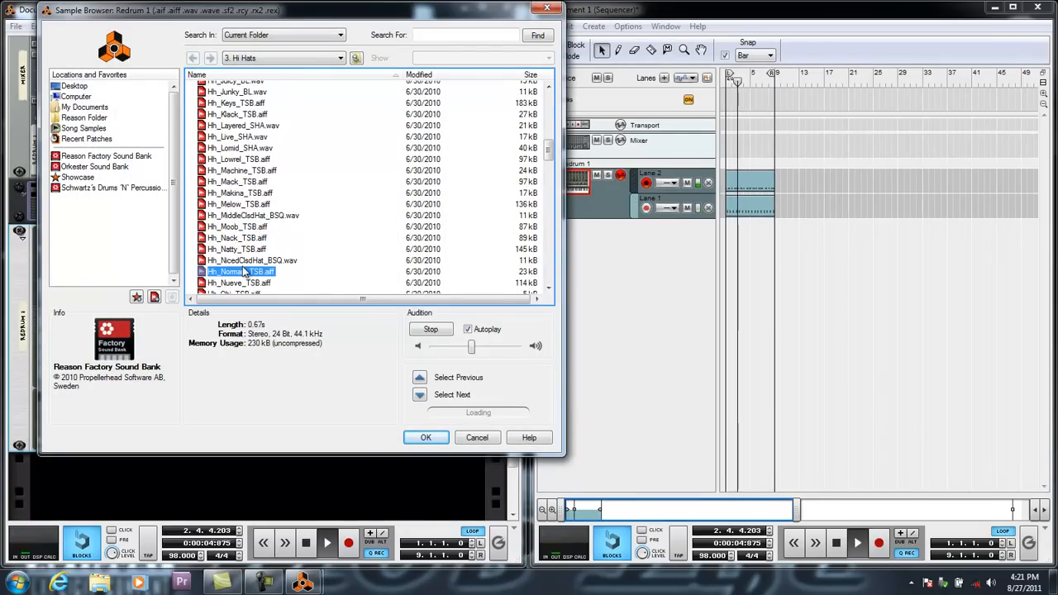
# Audition the hi-hats from Hh_Obi_TSB.aiff to Hh_RealClsdHat_BSQ.wav over the playing beat.
pyautogui.scroll(-2, 239, 273)
pyautogui.click(239, 230)
pyautogui.click(239, 242)
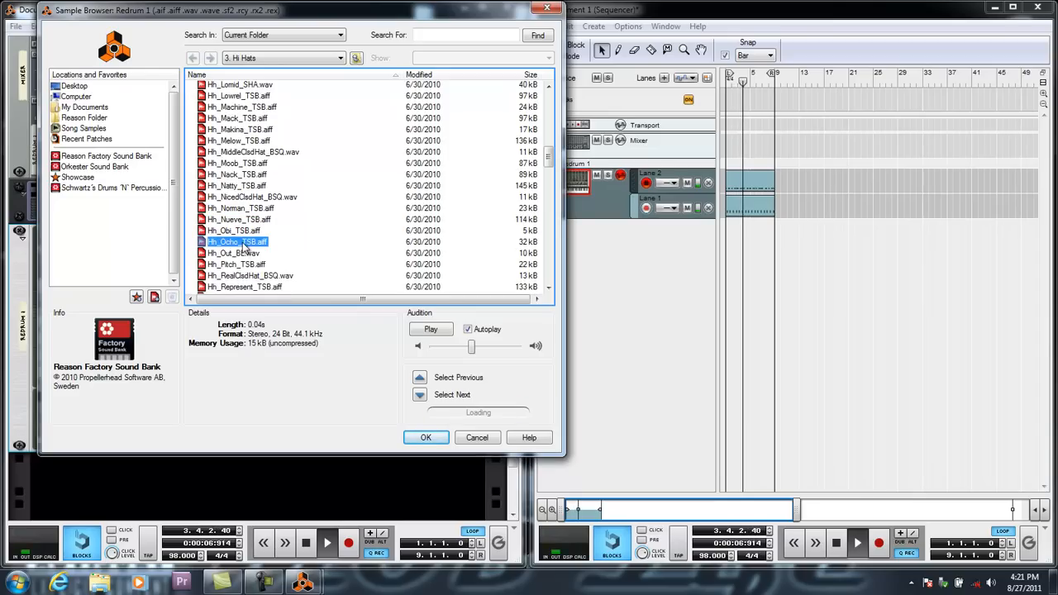
pyautogui.click(239, 255)
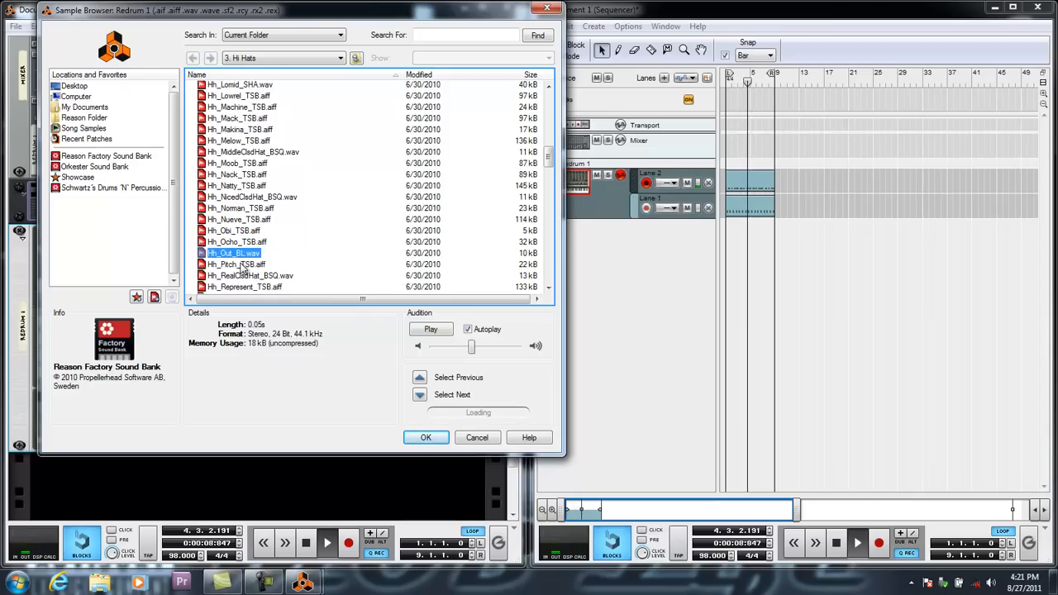
pyautogui.click(241, 265)
pyautogui.click(242, 243)
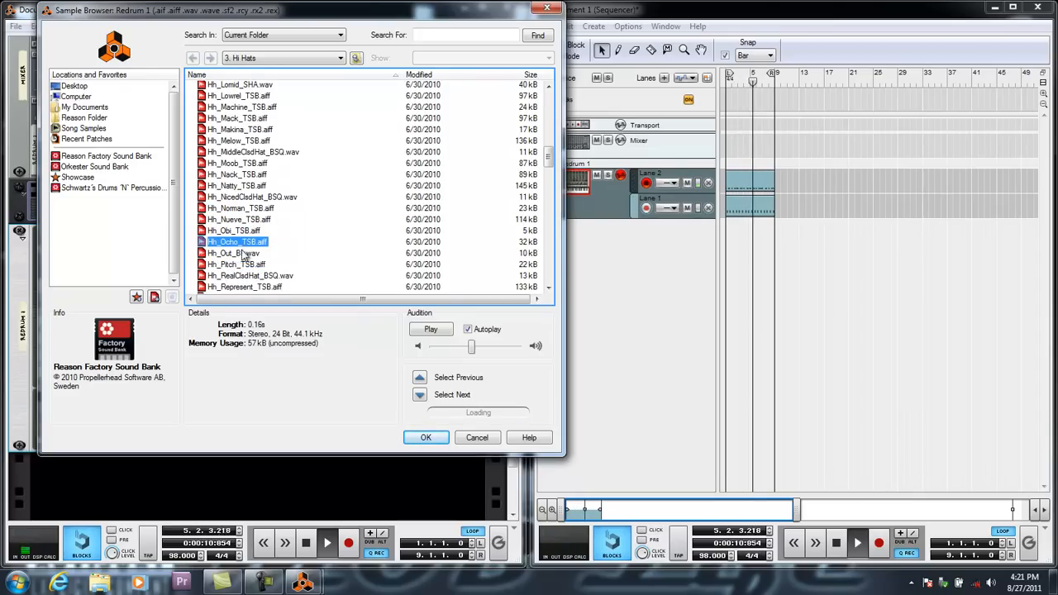
pyautogui.click(245, 277)
# Audition the hi-hats from Hh_Represent_TSB.aiff to Hh_Sand_BL.wav over the playing beat.
pyautogui.scroll(-2, 246, 278)
pyautogui.click(245, 224)
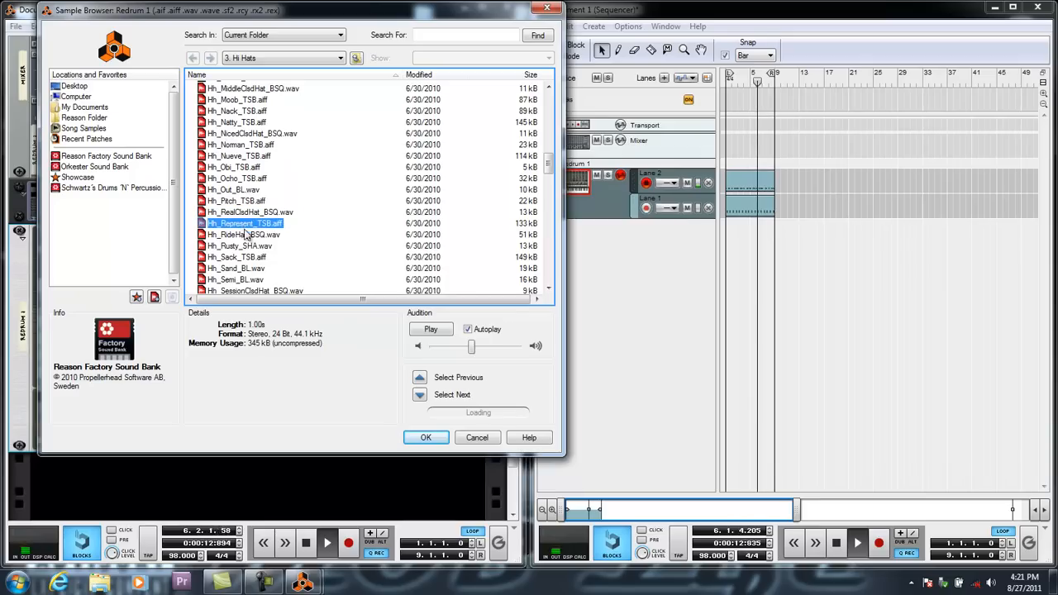
pyautogui.click(243, 235)
pyautogui.click(243, 246)
pyautogui.click(243, 257)
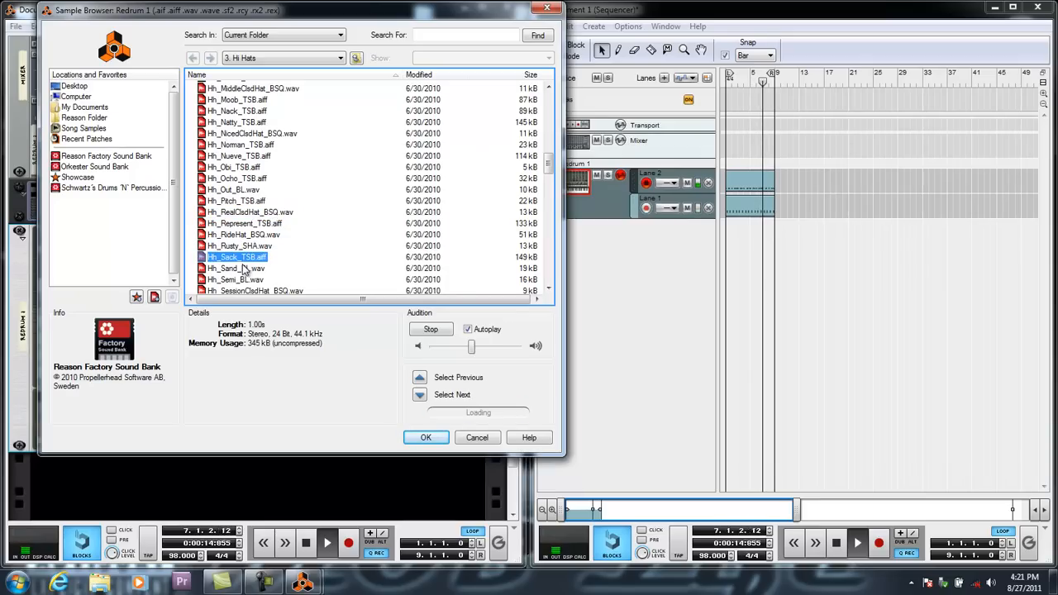
pyautogui.click(242, 268)
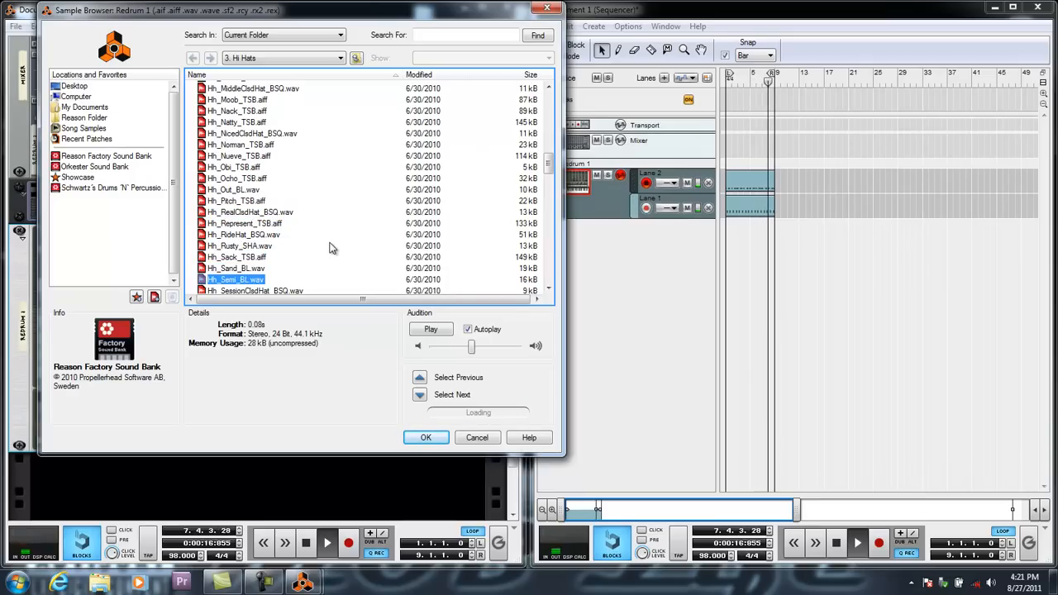
# Audition the next hi-hats, load Hh_SessionClsdHat_BSQ.wav into drum 4, and stop playback.
pyautogui.press('Down')
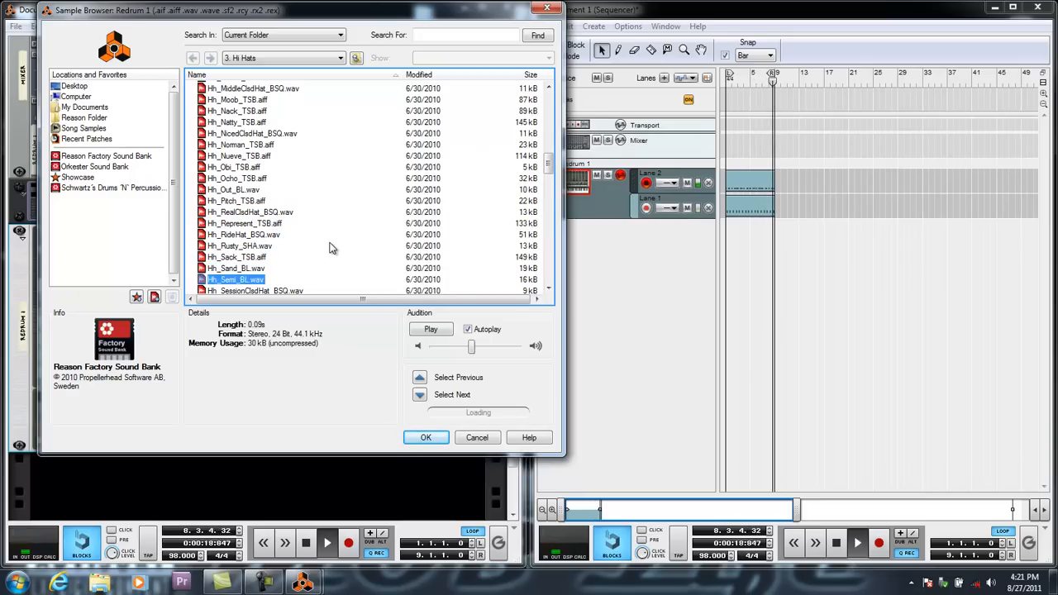
pyautogui.press('Down')
pyautogui.click(420, 395)
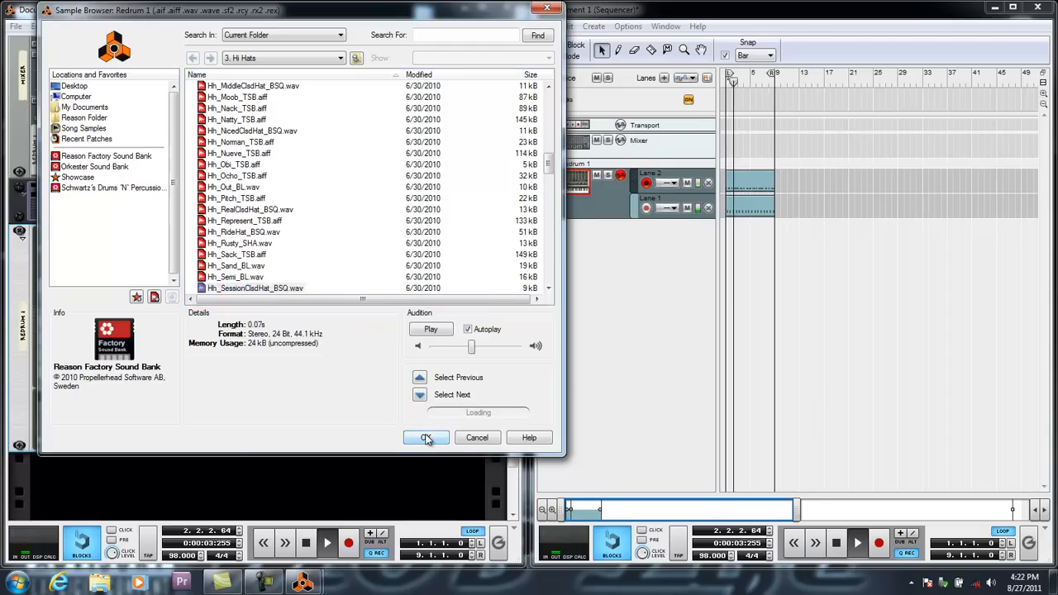
pyautogui.click(425, 437)
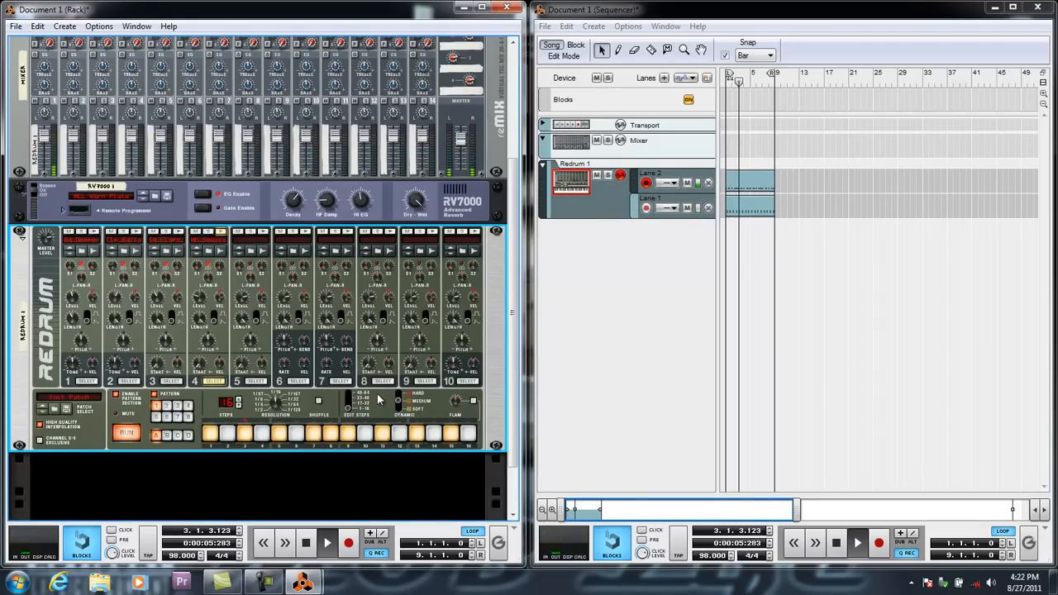
pyautogui.press('space')
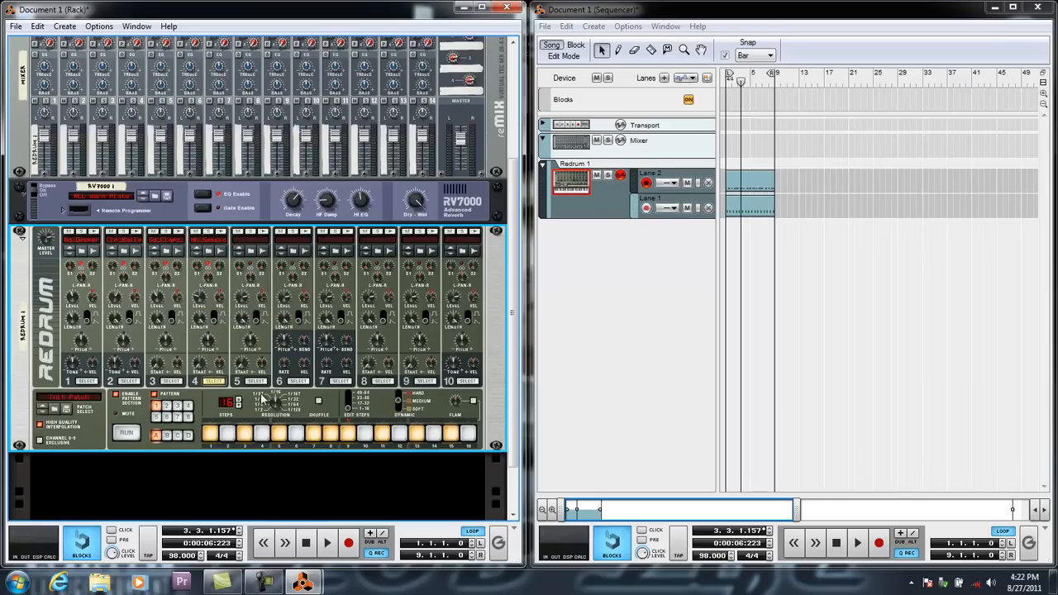
# Load the shaker sample Hh_Shaker_SHA.wav from the Hi Hats folder into Redrum drum 5.
pyautogui.click(255, 251)
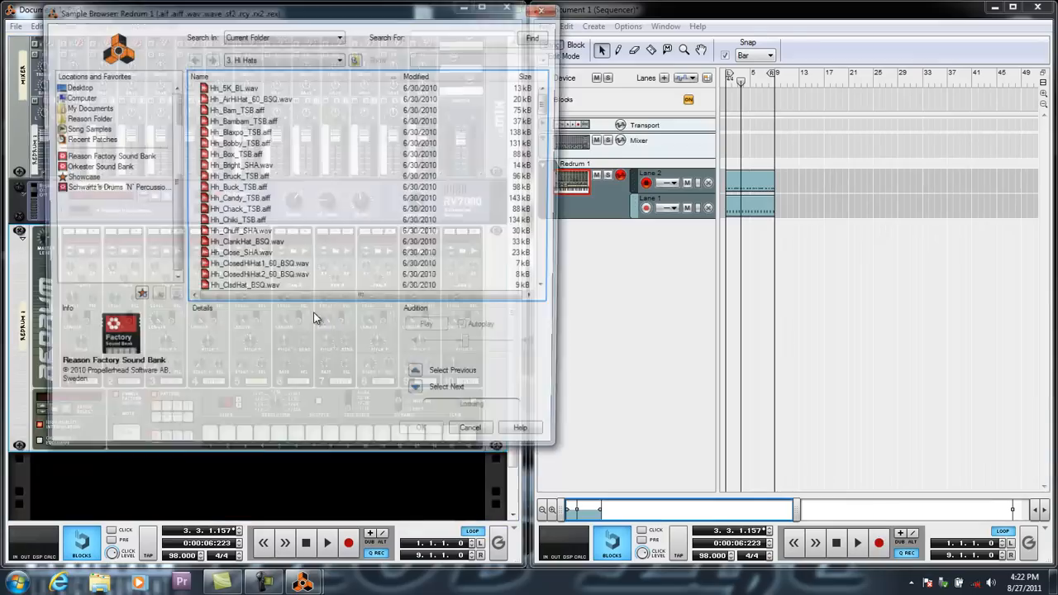
pyautogui.scroll(-8, 237, 208)
pyautogui.scroll(-10, 237, 208)
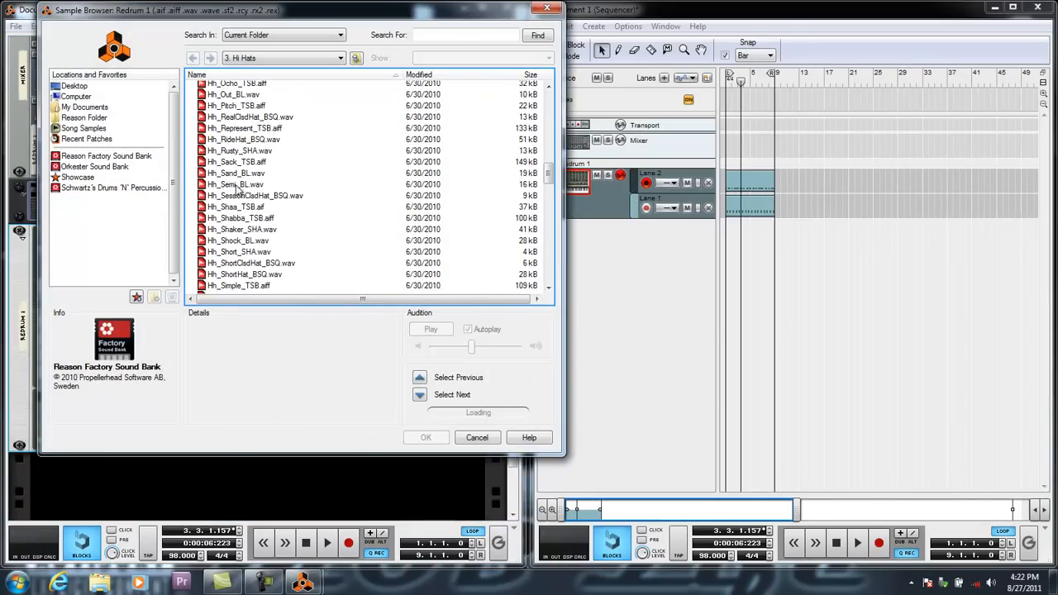
pyautogui.click(246, 229)
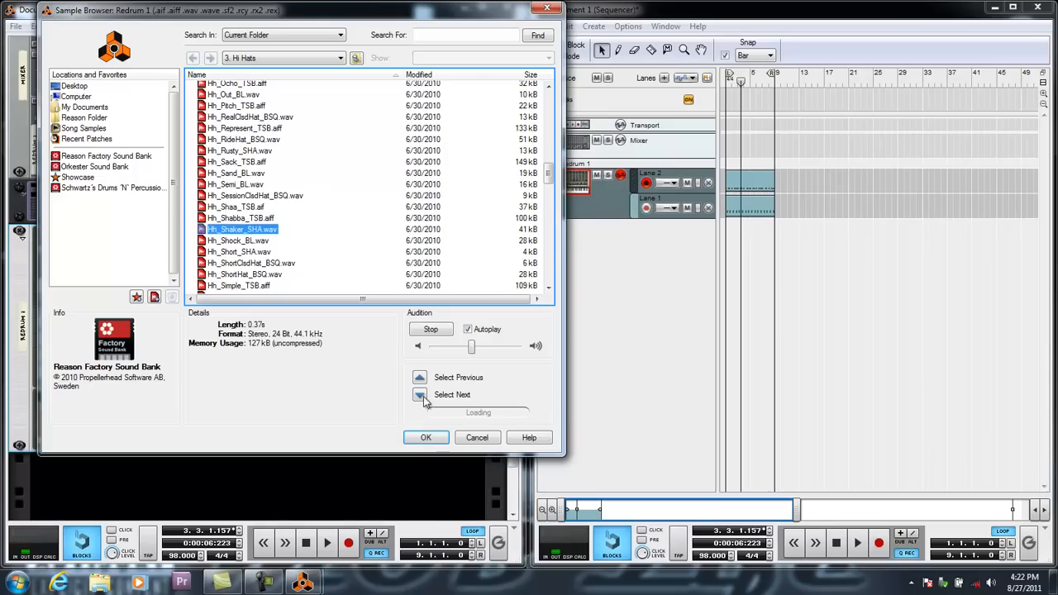
pyautogui.click(426, 439)
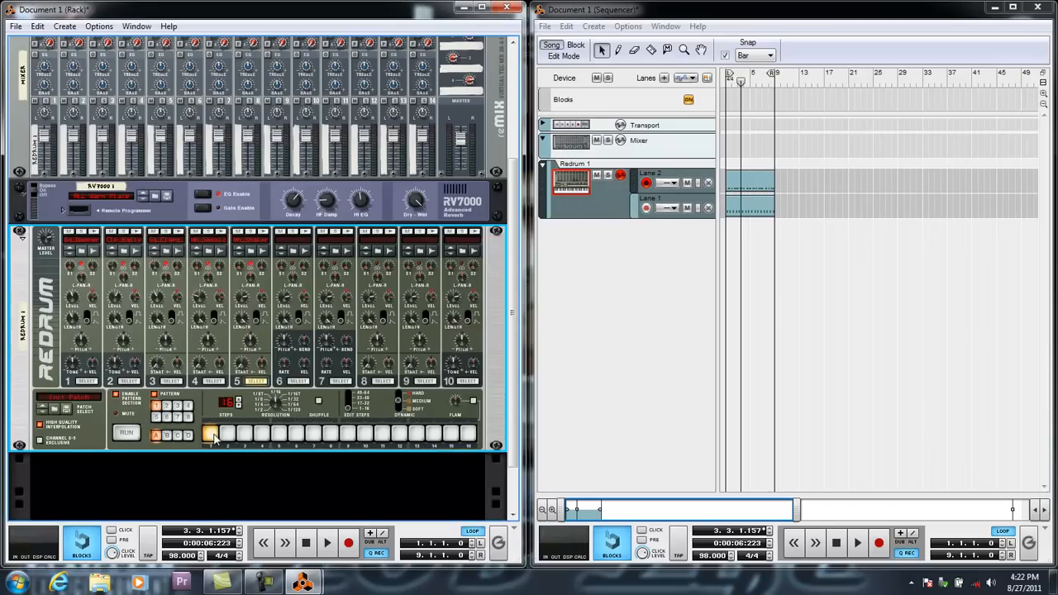
# Play the beat and program drum 5's shaker on steps 3, 7, 11, 13, 14 and 15.
pyautogui.press('space')
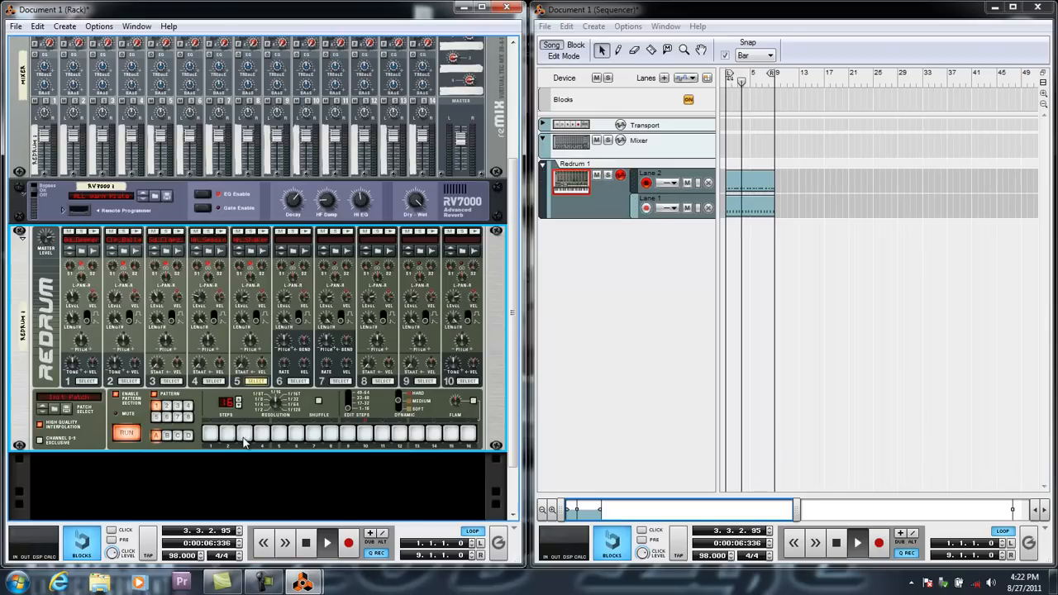
pyautogui.click(245, 433)
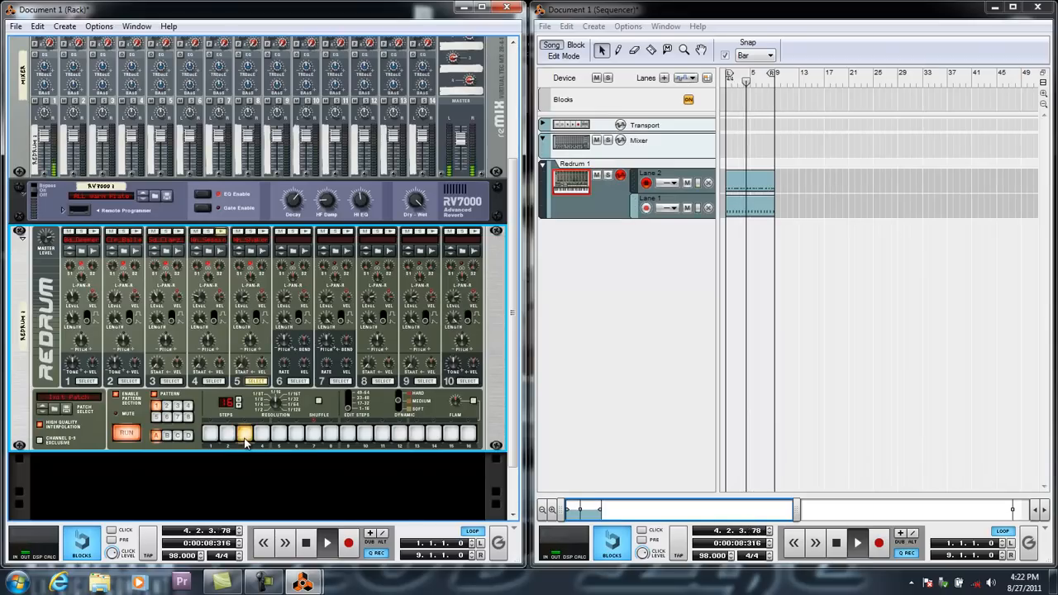
pyautogui.click(312, 434)
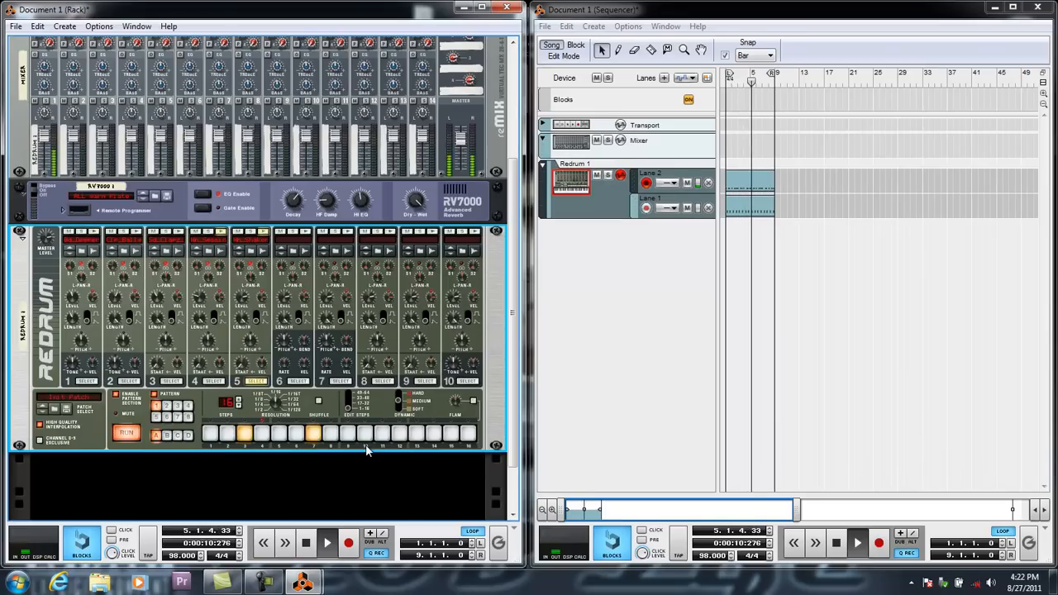
pyautogui.click(382, 435)
pyautogui.click(416, 435)
pyautogui.click(450, 434)
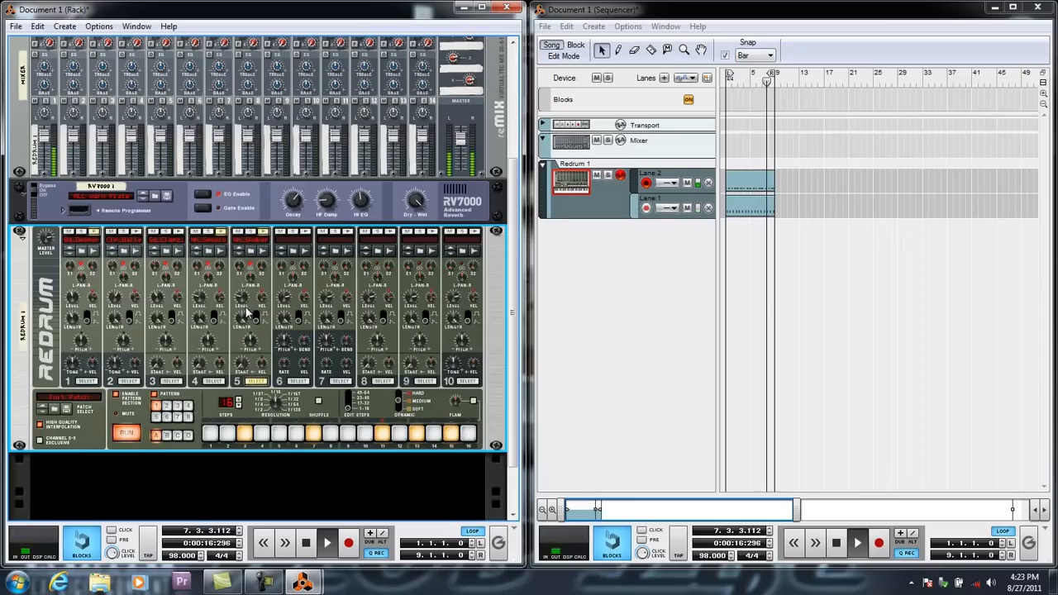
pyautogui.click(435, 436)
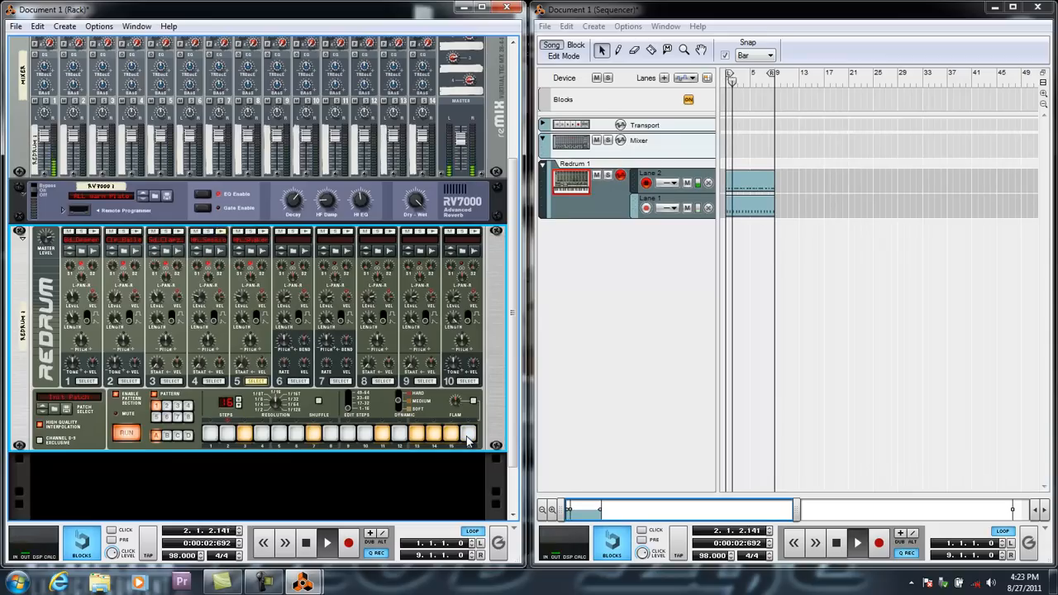
# Stop playback and return the song position to the start, 1.1.1.0.
pyautogui.moveTo(245, 305)
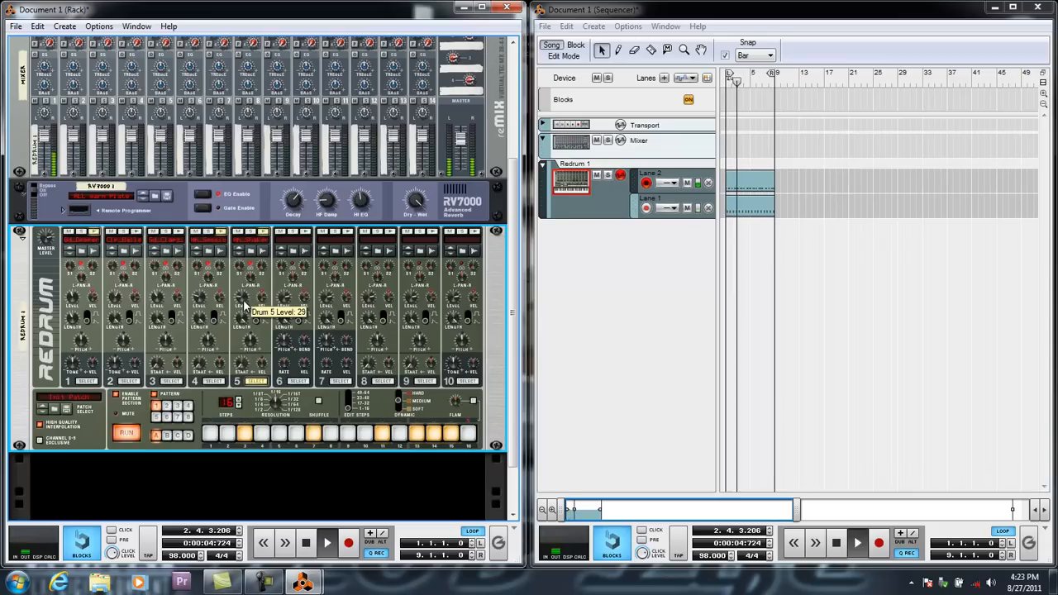
pyautogui.click(310, 541)
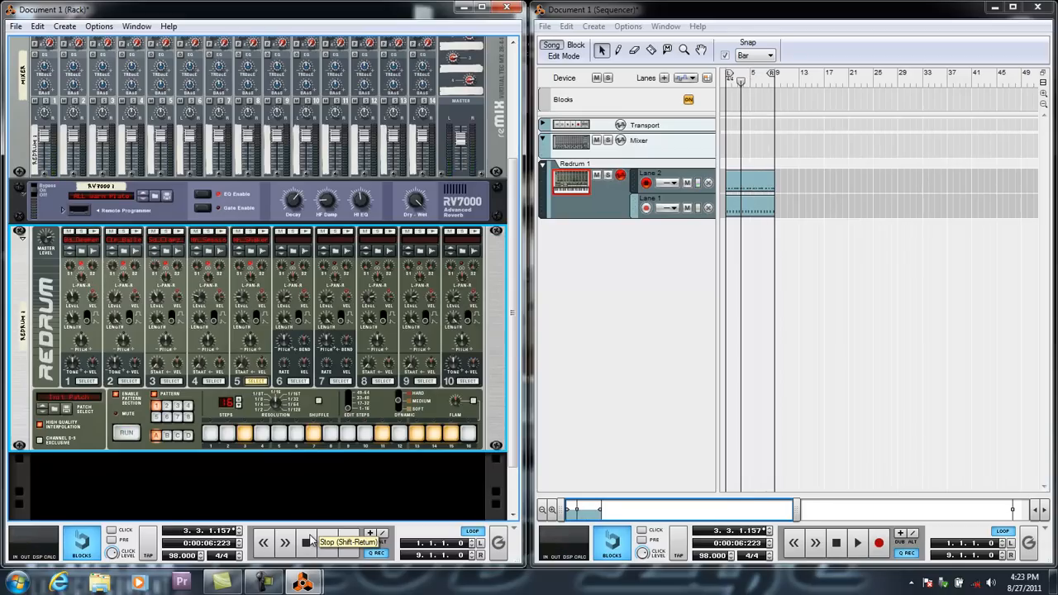
pyautogui.click(310, 541)
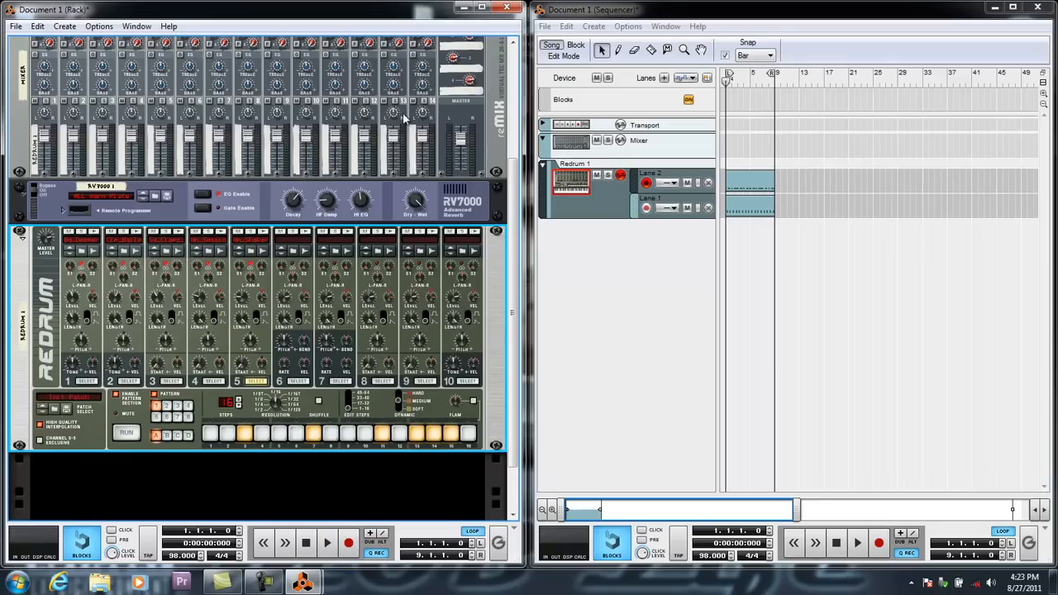
pyautogui.click(265, 583)
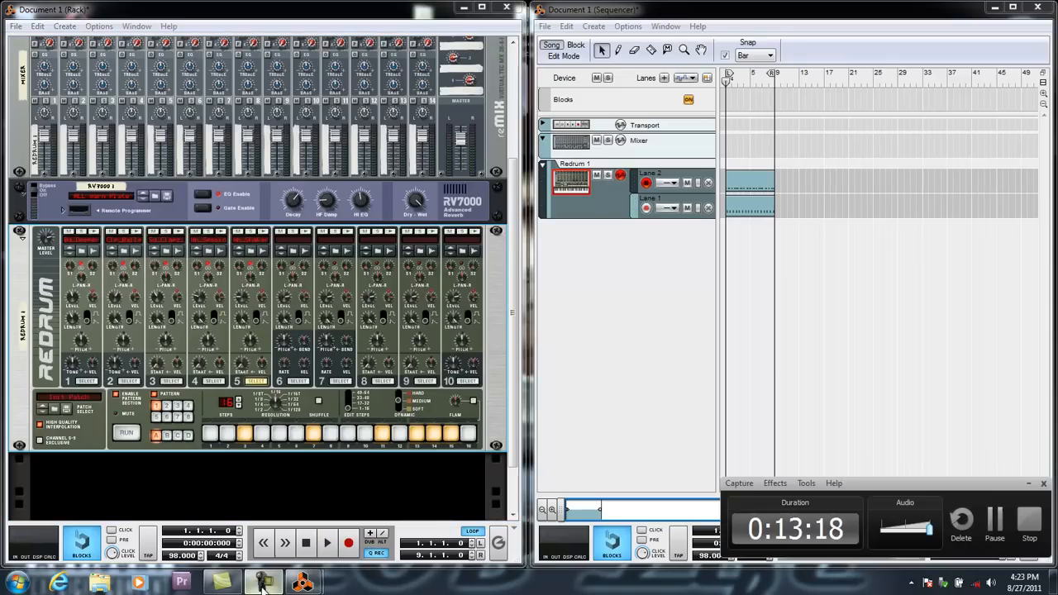